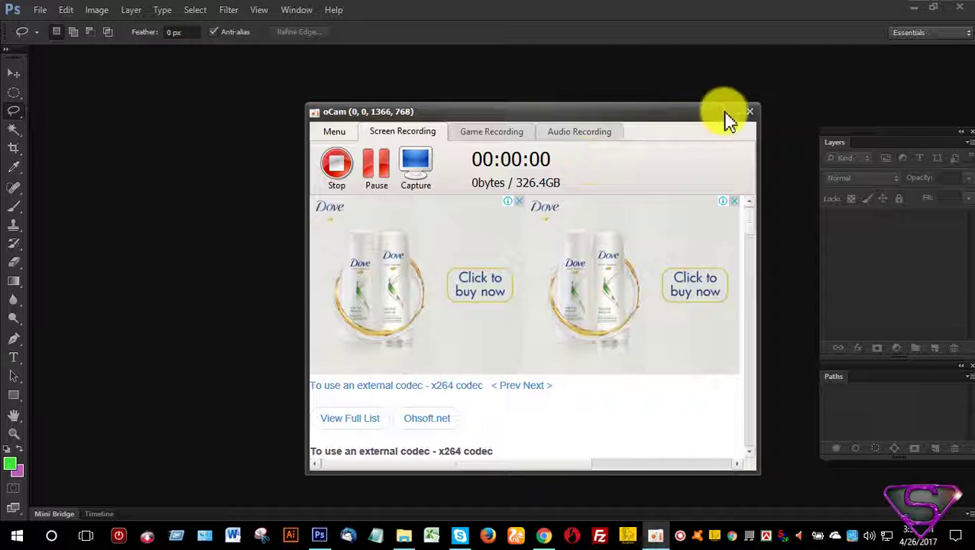
Step: Minimize the oCam recorder window so it no longer covers the Photoshop workspace
{"action": "left_click", "coordinate": [735, 113]}
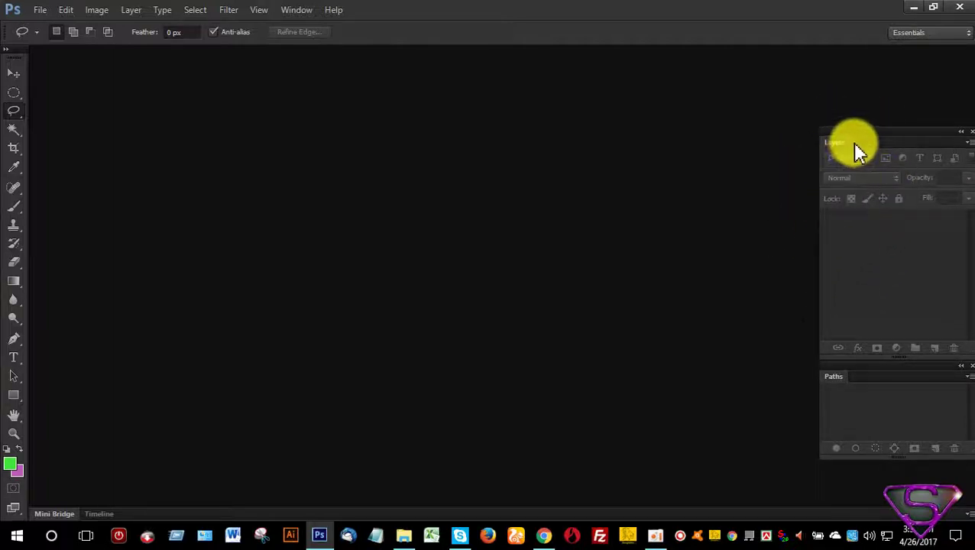
Step: Move the floating Layers panel higher, then hide it from the Window menu
{"action": "left_click_drag", "start_coordinate": [856, 144], "coordinate": [871, 65]}
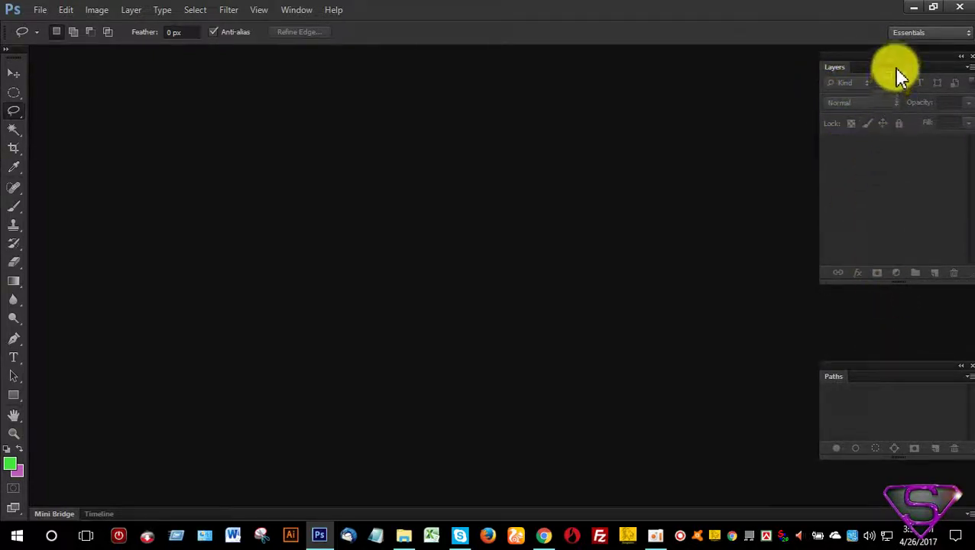
{"action": "mouse_move", "coordinate": [896, 65]}
{"action": "left_mouse_down"}
{"action": "mouse_move", "coordinate": [899, 118]}
{"action": "mouse_move", "coordinate": [897, 71]}
{"action": "mouse_move", "coordinate": [896, 83]}
{"action": "mouse_move", "coordinate": [815, 61]}
{"action": "mouse_move", "coordinate": [879, 65]}
{"action": "mouse_move", "coordinate": [896, 86]}
{"action": "left_mouse_up"}
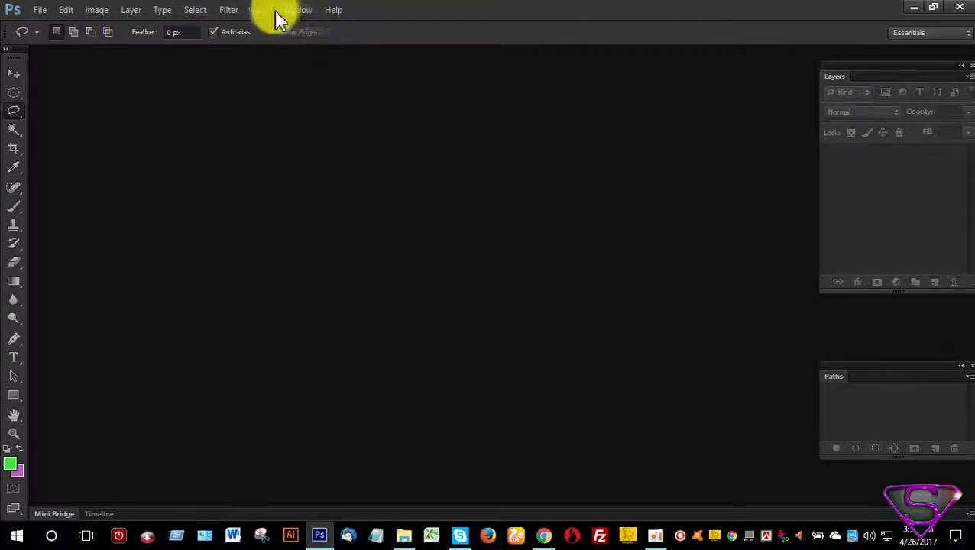
{"action": "left_click", "coordinate": [299, 18]}
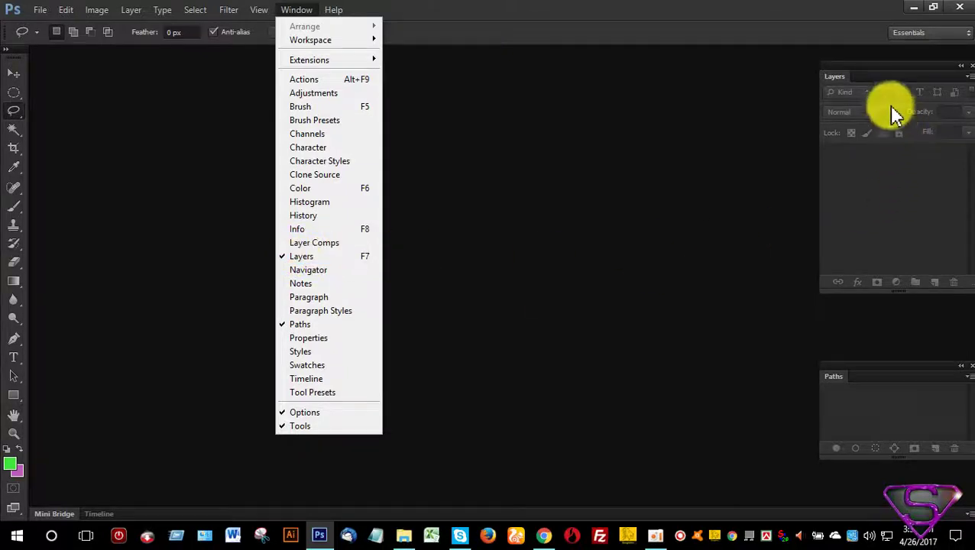
{"action": "left_click", "coordinate": [334, 260]}
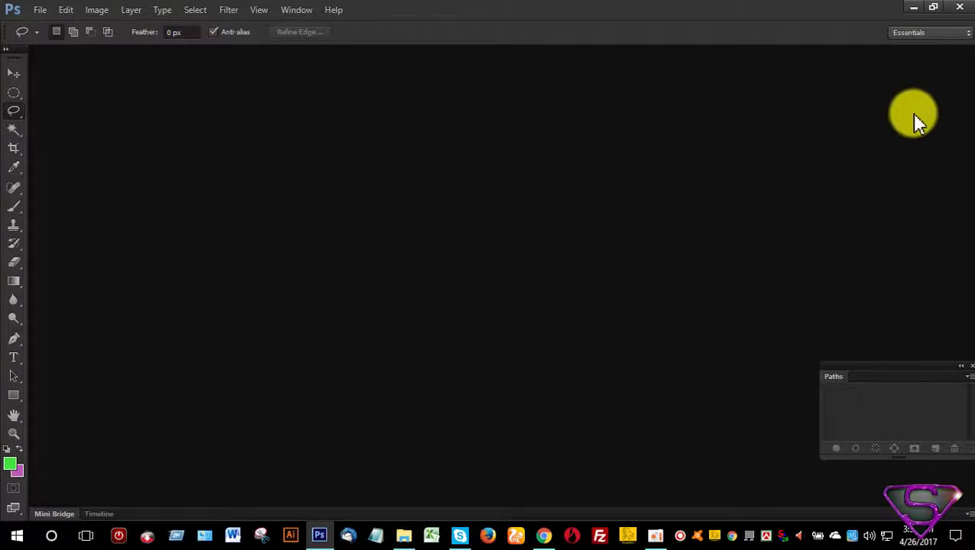
Step: Restore the Layers panel as a floating panel and move the Paths panel up beneath it
{"action": "left_click", "coordinate": [299, 10]}
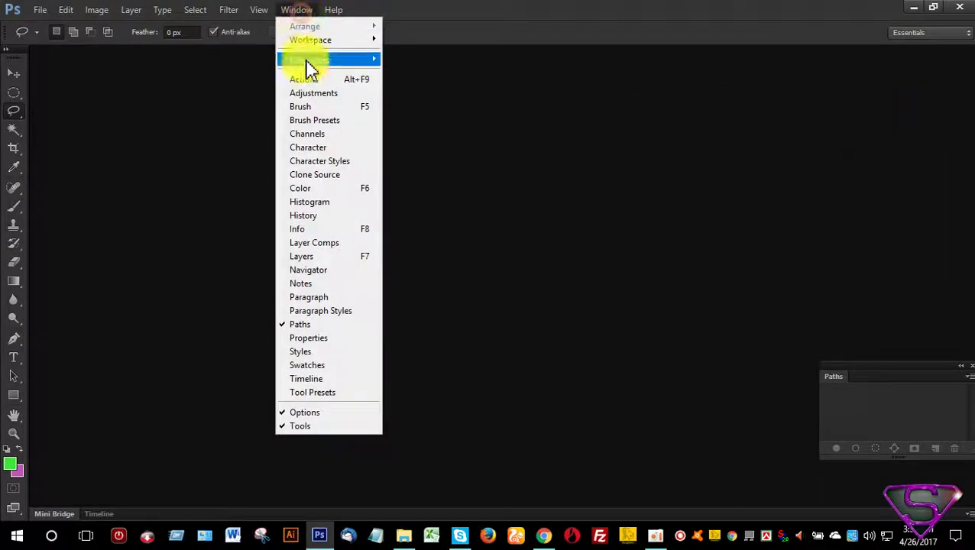
{"action": "left_click", "coordinate": [331, 257]}
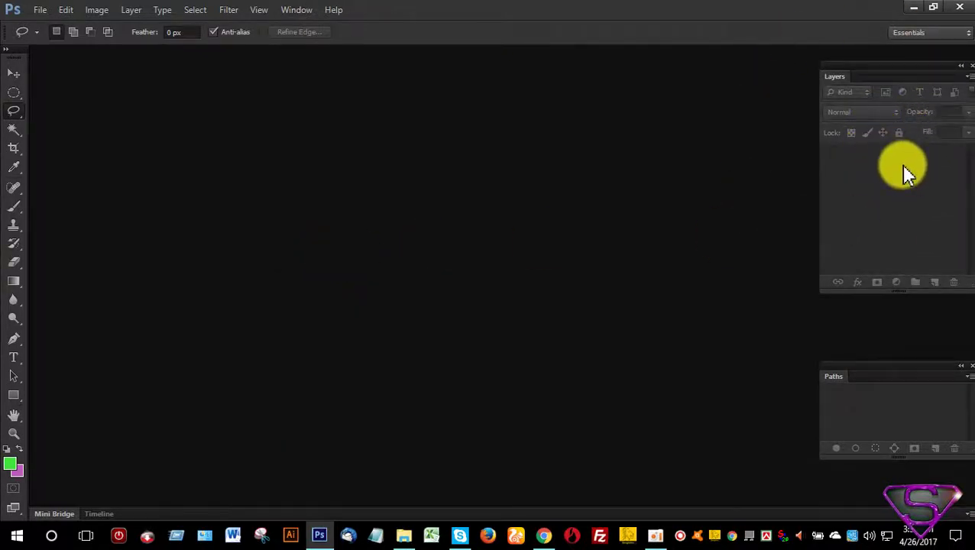
{"action": "mouse_move", "coordinate": [836, 72]}
{"action": "left_mouse_down"}
{"action": "mouse_move", "coordinate": [840, 99]}
{"action": "mouse_move", "coordinate": [831, 77]}
{"action": "mouse_move", "coordinate": [781, 93]}
{"action": "mouse_move", "coordinate": [843, 73]}
{"action": "mouse_move", "coordinate": [807, 75]}
{"action": "mouse_move", "coordinate": [555, 196]}
{"action": "mouse_move", "coordinate": [167, 157]}
{"action": "mouse_move", "coordinate": [55, 76]}
{"action": "mouse_move", "coordinate": [120, 244]}
{"action": "mouse_move", "coordinate": [614, 146]}
{"action": "mouse_move", "coordinate": [863, 79]}
{"action": "mouse_move", "coordinate": [832, 67]}
{"action": "mouse_move", "coordinate": [842, 70]}
{"action": "left_mouse_up"}
{"action": "left_click_drag", "start_coordinate": [886, 370], "coordinate": [888, 290]}
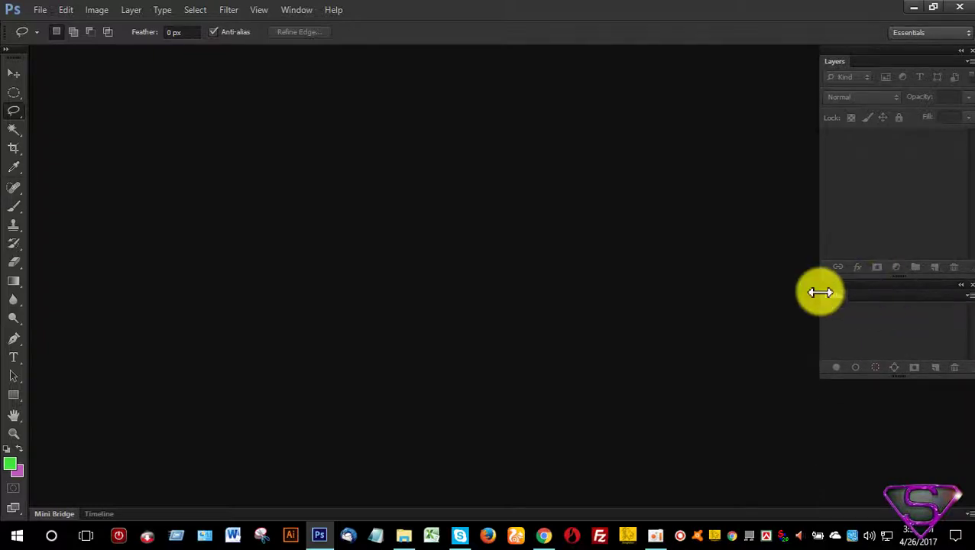
Step: Show the Color panel beside the Layers panel, then close it again
{"action": "left_click", "coordinate": [299, 11]}
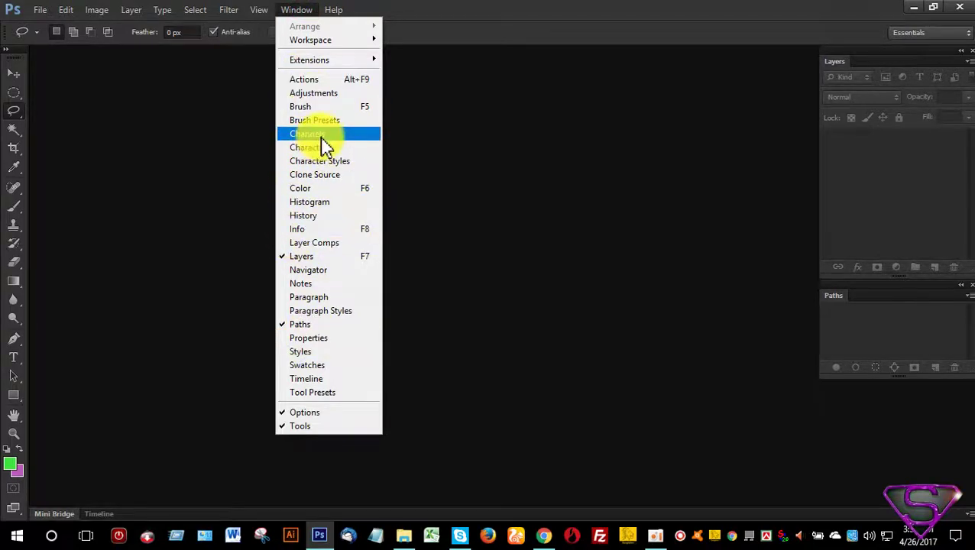
{"action": "left_click", "coordinate": [327, 191]}
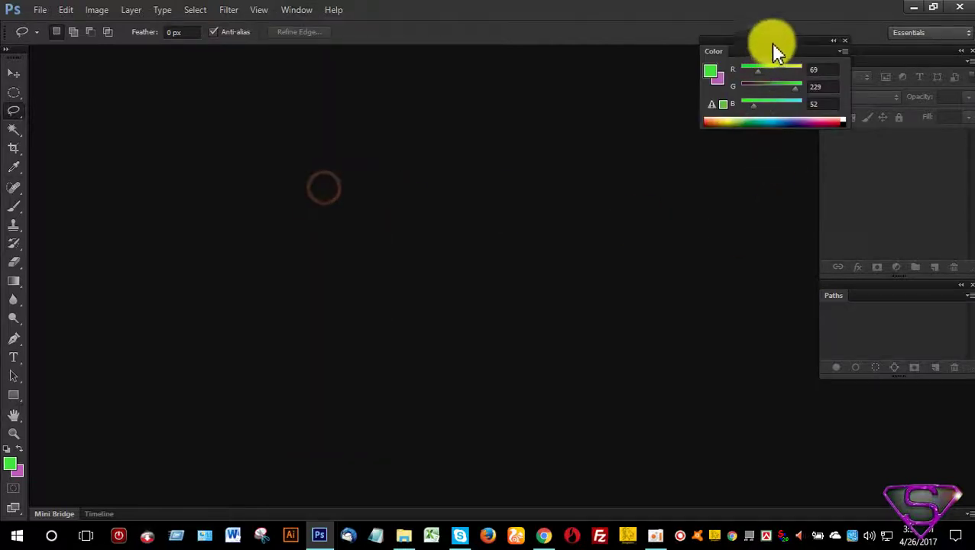
{"action": "mouse_move", "coordinate": [774, 46]}
{"action": "left_mouse_down"}
{"action": "mouse_move", "coordinate": [691, 67]}
{"action": "mouse_move", "coordinate": [710, 70]}
{"action": "left_mouse_up"}
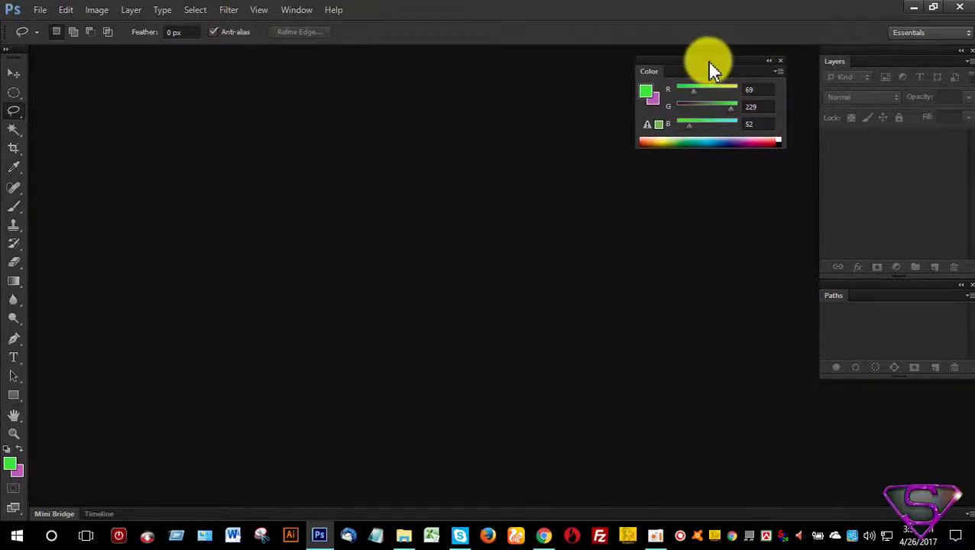
{"action": "left_click", "coordinate": [779, 62]}
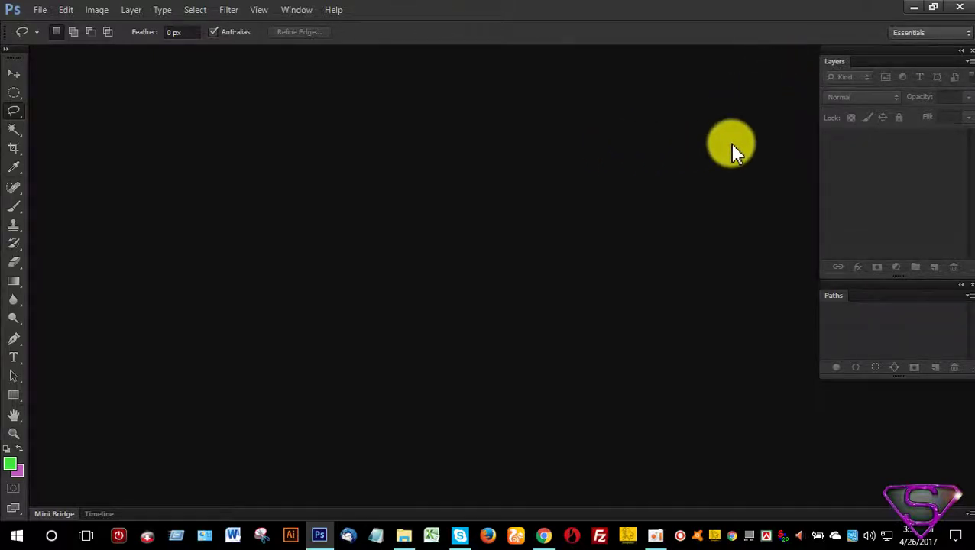
Step: Close the Layers panel from its options menu, restore it, then toggle it with F7
{"action": "left_click", "coordinate": [969, 61]}
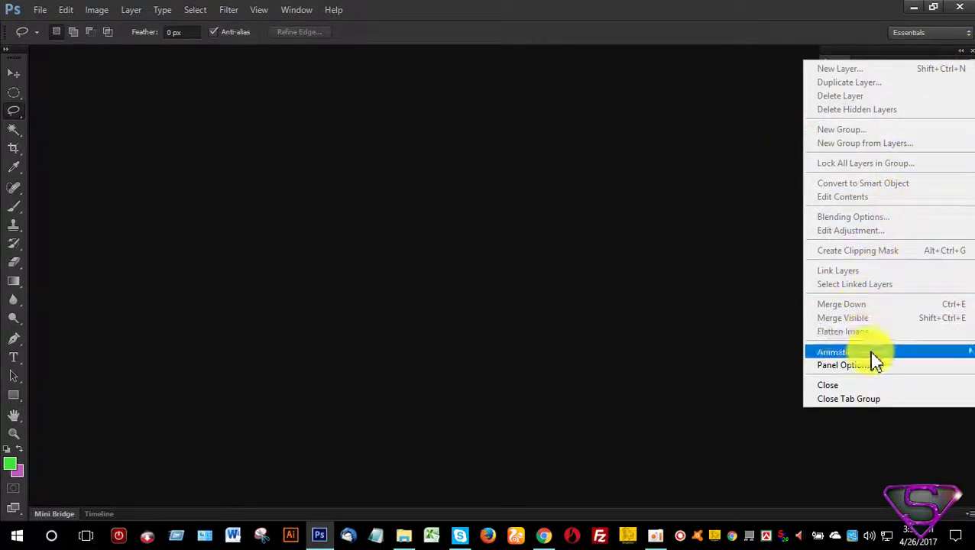
{"action": "left_click", "coordinate": [874, 387]}
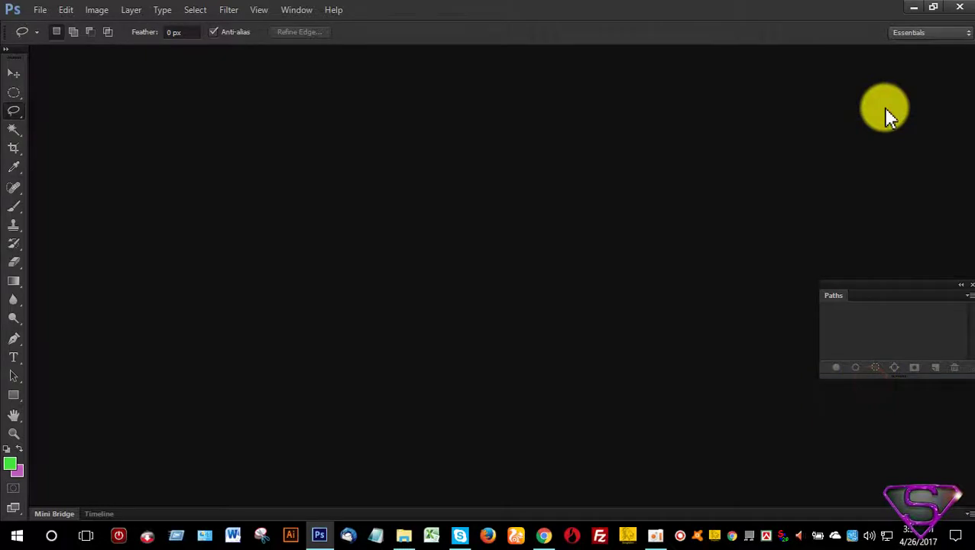
{"action": "left_click", "coordinate": [297, 11]}
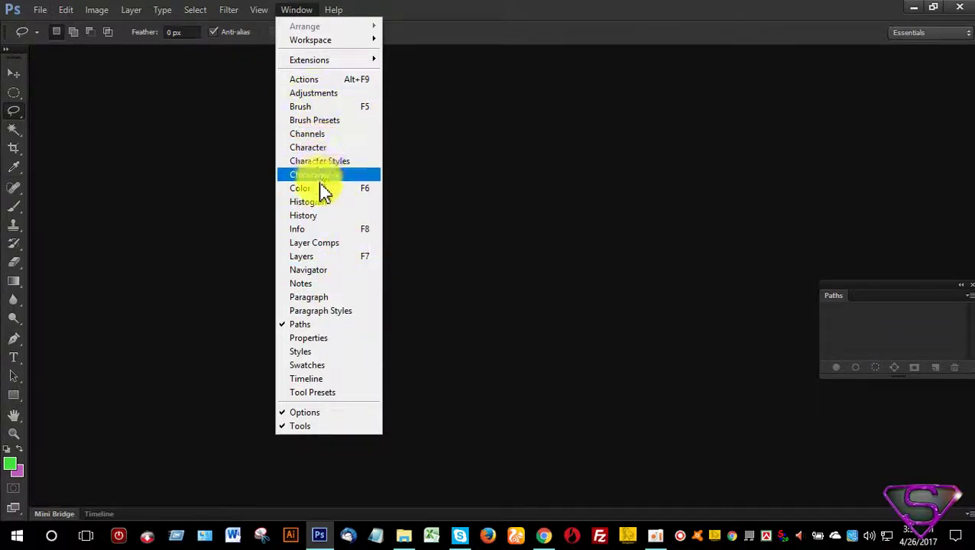
{"action": "left_click", "coordinate": [325, 258]}
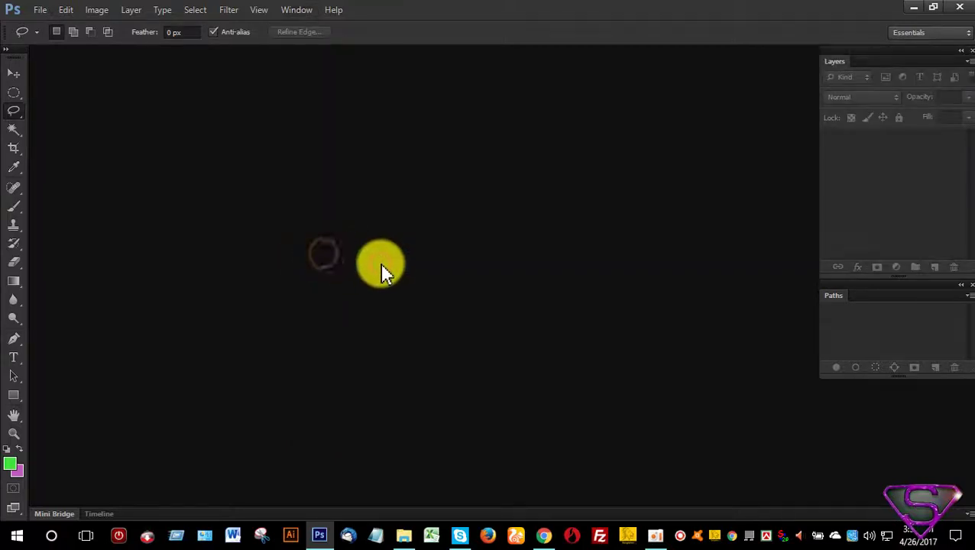
{"action": "left_click", "coordinate": [298, 10]}
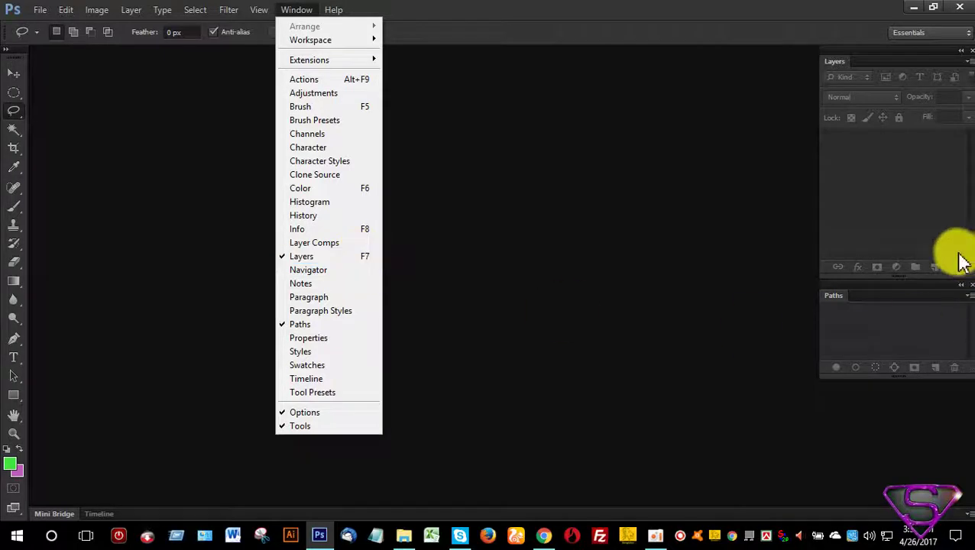
{"action": "left_click", "coordinate": [862, 222]}
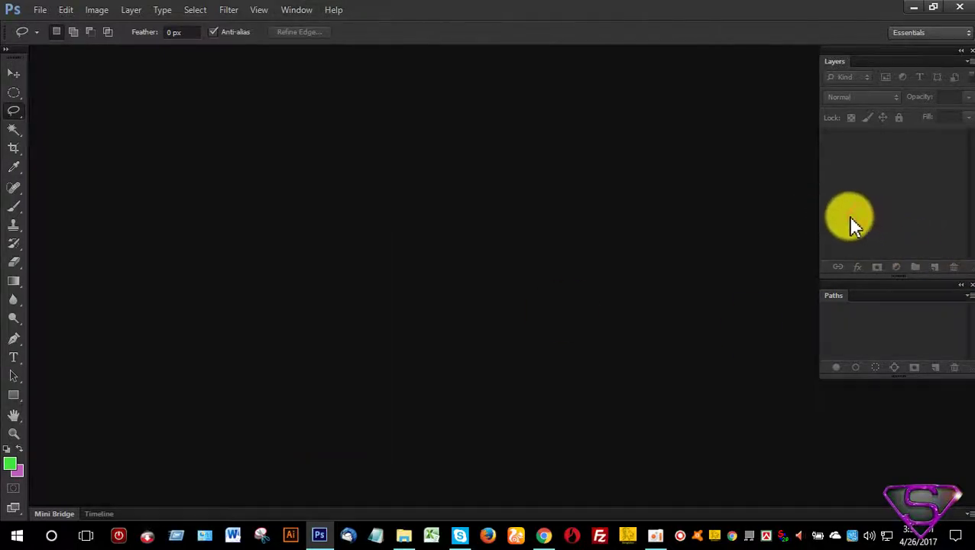
{"action": "key", "text": "F7"}
{"action": "key", "text": "F7"}
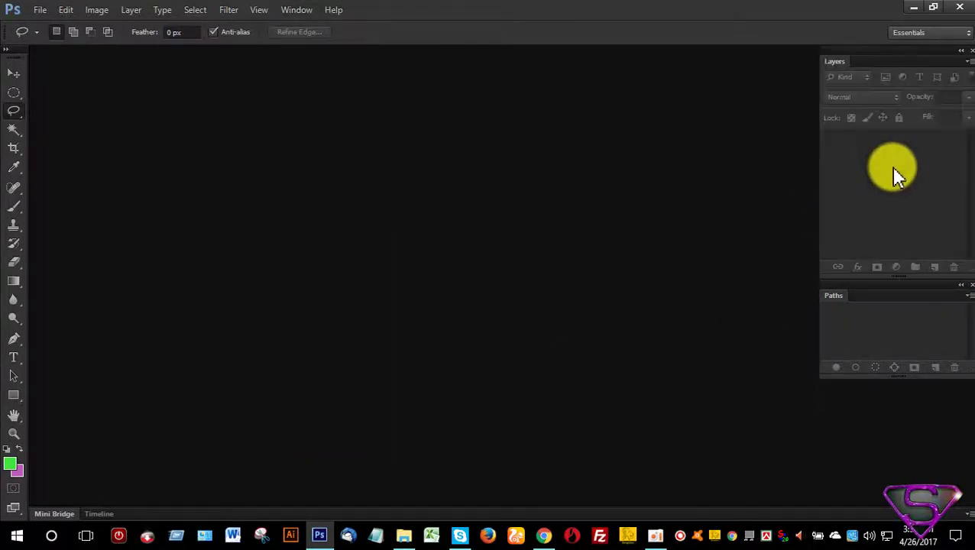
{"action": "key", "text": "F7"}
{"action": "key", "text": "F7"}
{"action": "key", "text": "F7"}
{"action": "key", "text": "F7"}
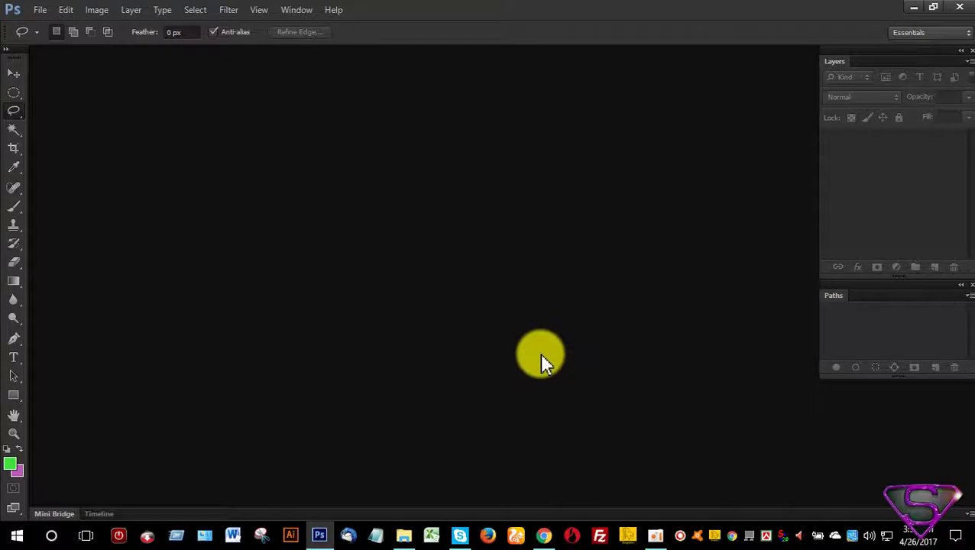
Step: Open the photo sakuraYura.jpg from the My Office folder
{"action": "left_click", "coordinate": [41, 11]}
{"action": "left_click", "coordinate": [52, 39]}
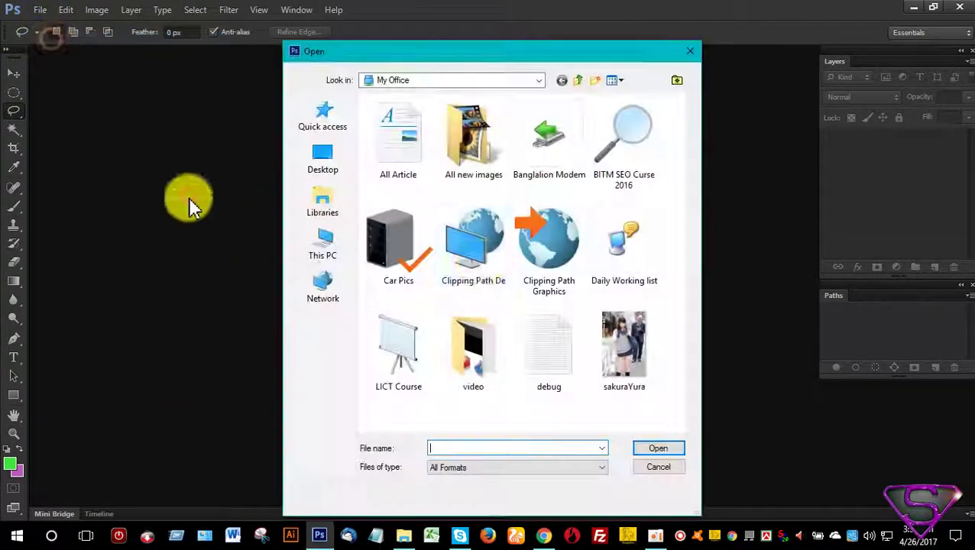
{"action": "left_click", "coordinate": [630, 353]}
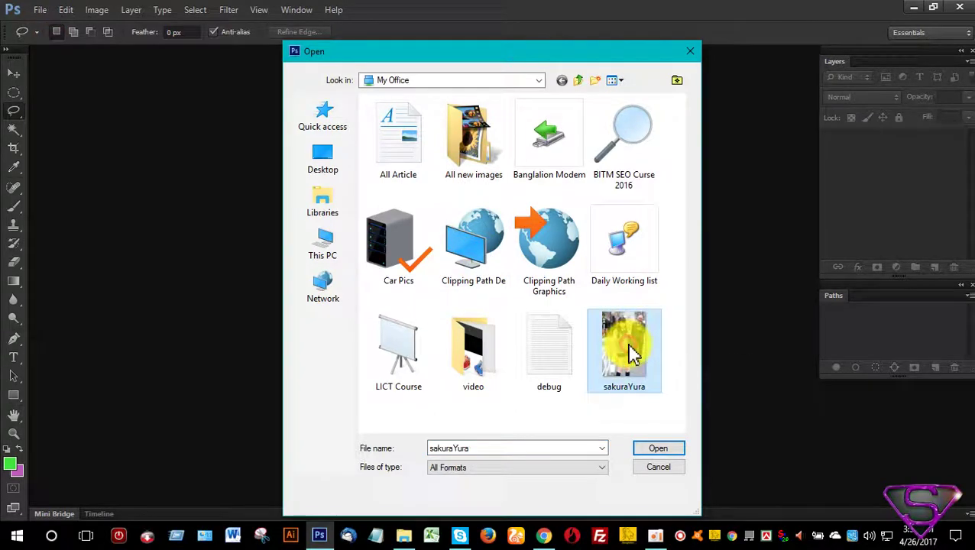
{"action": "left_click", "coordinate": [659, 449]}
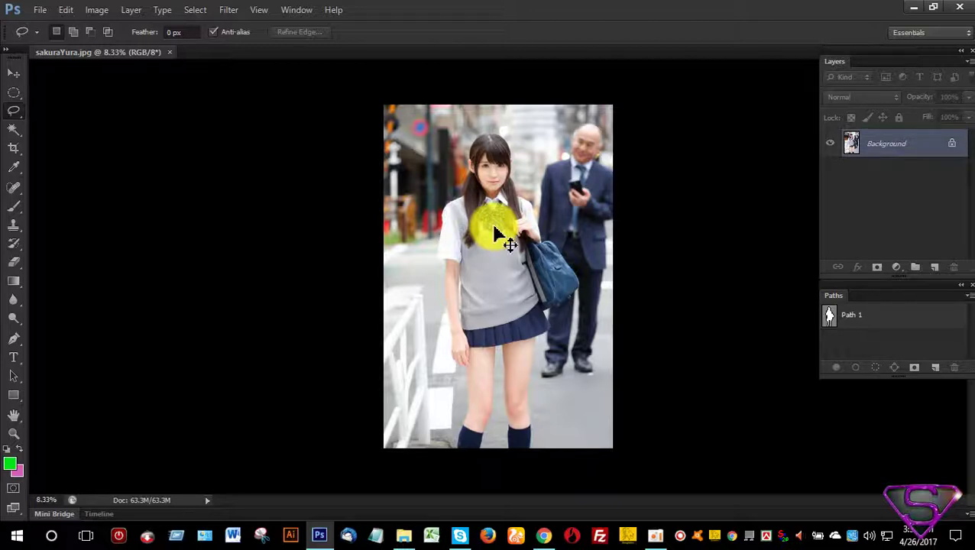
{"action": "key", "text": "ctrl+plus"}
{"action": "key", "text": "ctrl+plus"}
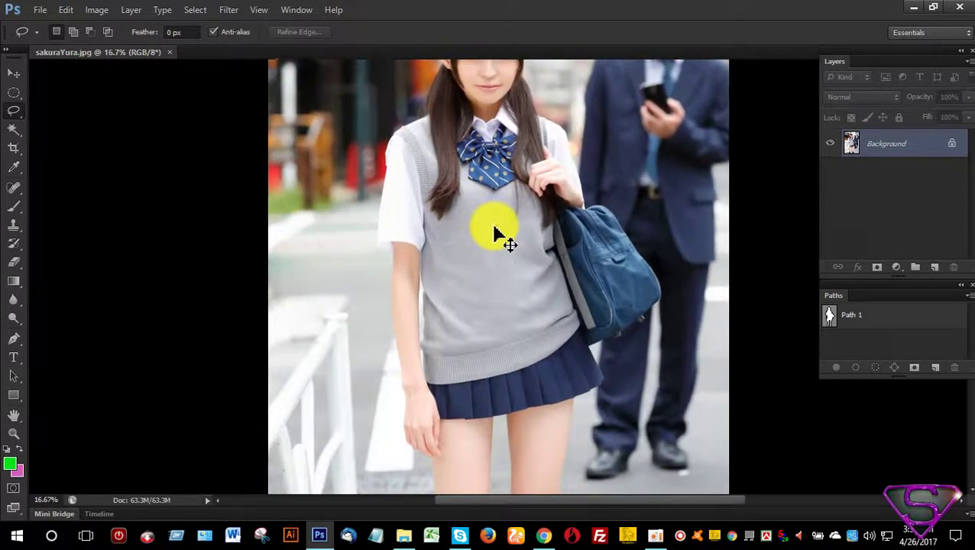
{"action": "key", "text": "ctrl+plus"}
{"action": "key", "text": "ctrl+minus"}
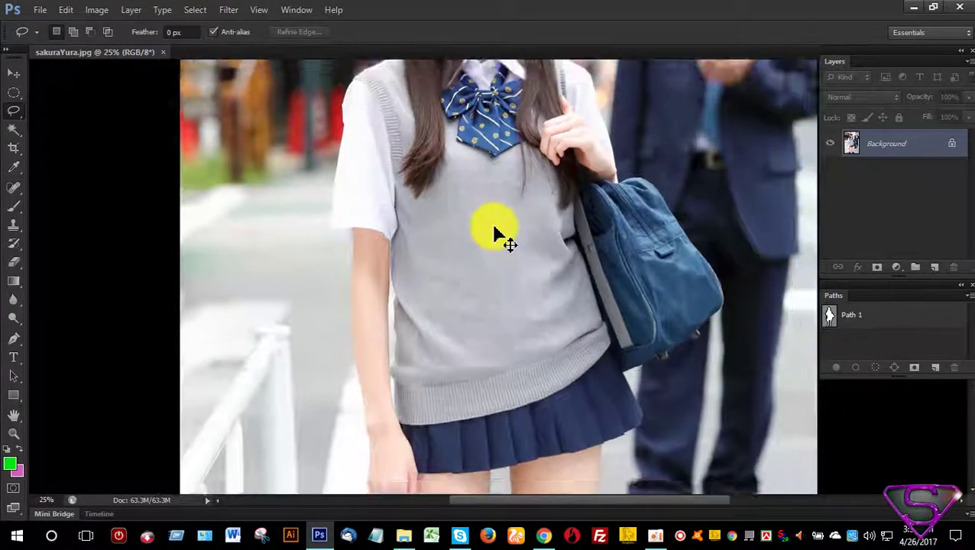
{"action": "key", "text": "ctrl+minus"}
{"action": "key", "text": "ctrl+minus"}
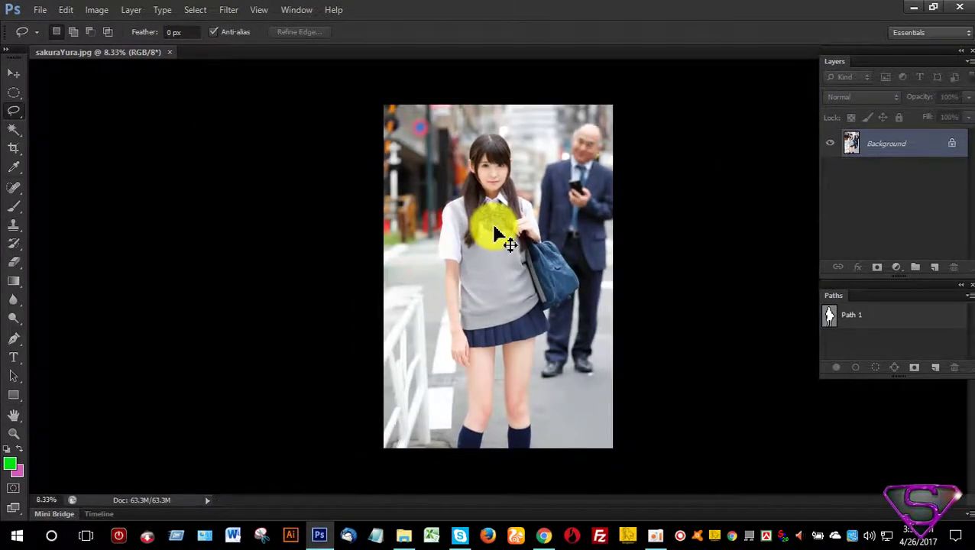
{"action": "key", "text": "ctrl+plus"}
{"action": "key", "text": "ctrl+plus"}
{"action": "key", "text": "ctrl+minus"}
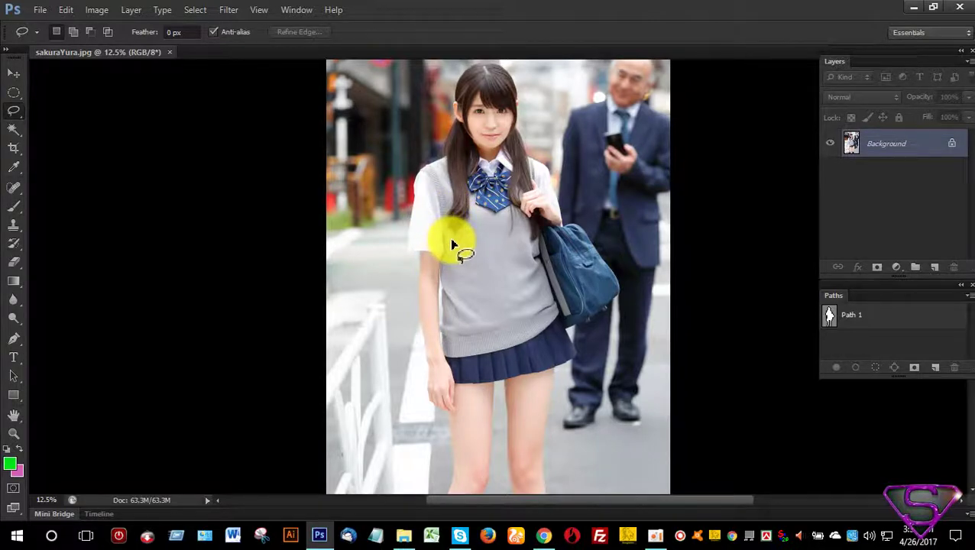
{"action": "key", "text": "space"}
{"action": "mouse_move", "coordinate": [465, 274]}
{"action": "left_mouse_down"}
{"action": "mouse_move", "coordinate": [418, 280]}
{"action": "mouse_move", "coordinate": [555, 293]}
{"action": "mouse_move", "coordinate": [413, 267]}
{"action": "mouse_move", "coordinate": [431, 327]}
{"action": "mouse_move", "coordinate": [408, 276]}
{"action": "mouse_move", "coordinate": [352, 348]}
{"action": "left_mouse_up"}
{"action": "mouse_move", "coordinate": [368, 227]}
{"action": "left_mouse_down"}
{"action": "mouse_move", "coordinate": [374, 269]}
{"action": "mouse_move", "coordinate": [426, 333]}
{"action": "mouse_move", "coordinate": [492, 179]}
{"action": "left_mouse_up"}
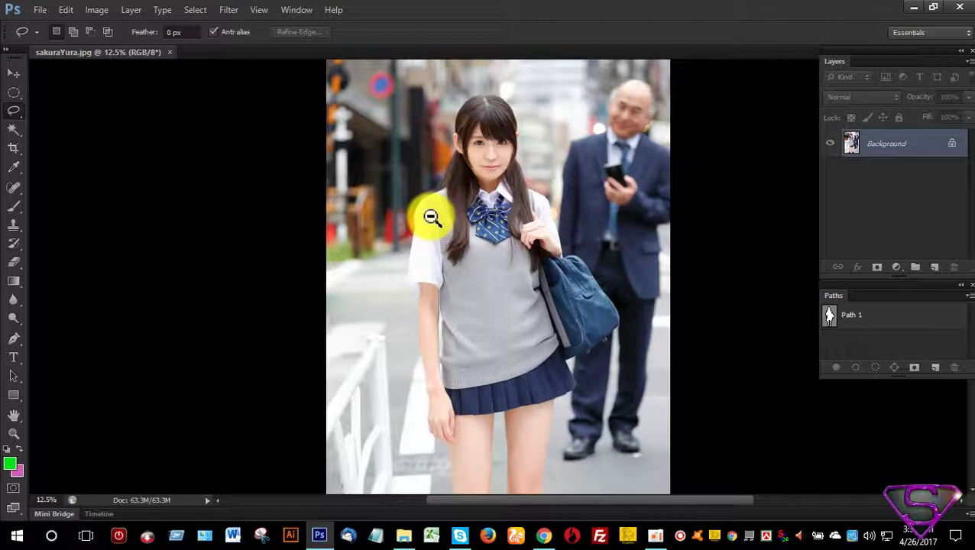
Step: Zoom the photo out to 4%, back in past 8.33%, then out again
{"action": "left_click", "coordinate": [432, 217], "text": "alt"}
{"action": "left_click", "coordinate": [432, 217], "text": "alt"}
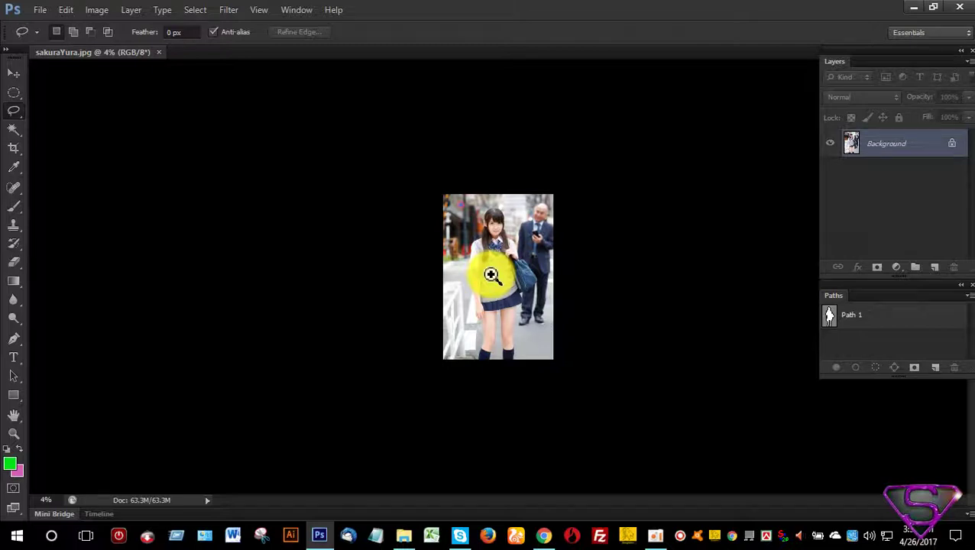
{"action": "left_click", "coordinate": [490, 276]}
{"action": "left_click", "coordinate": [491, 275]}
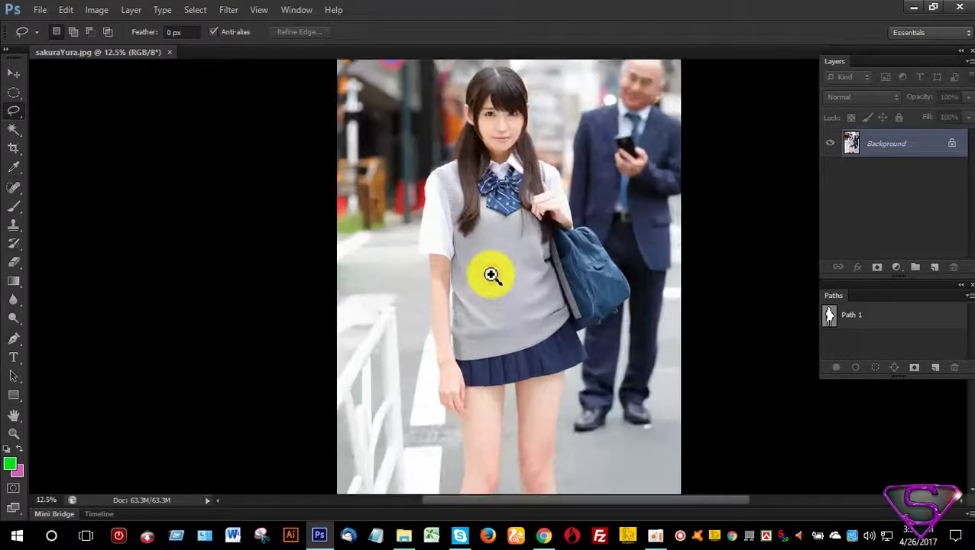
{"action": "left_click", "coordinate": [491, 274]}
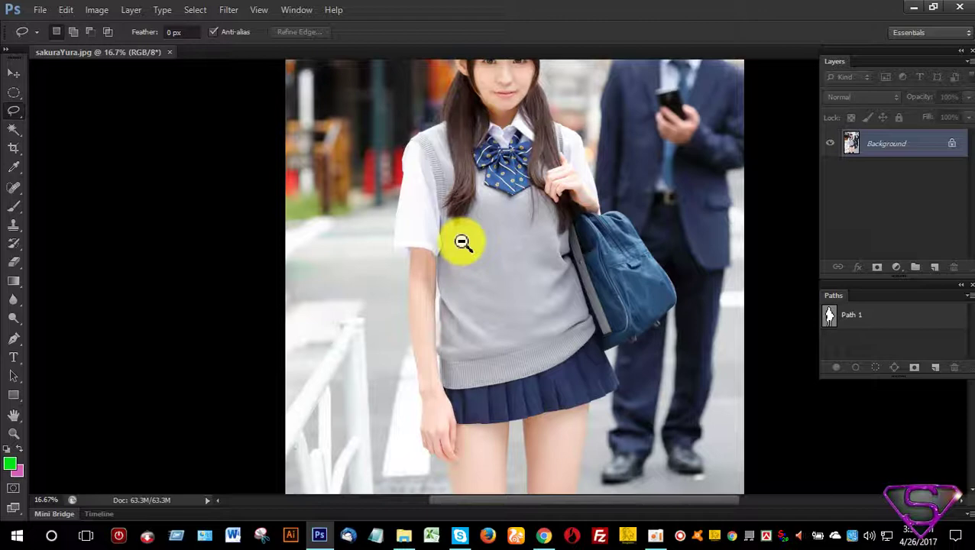
{"action": "left_click", "coordinate": [463, 243], "text": "alt"}
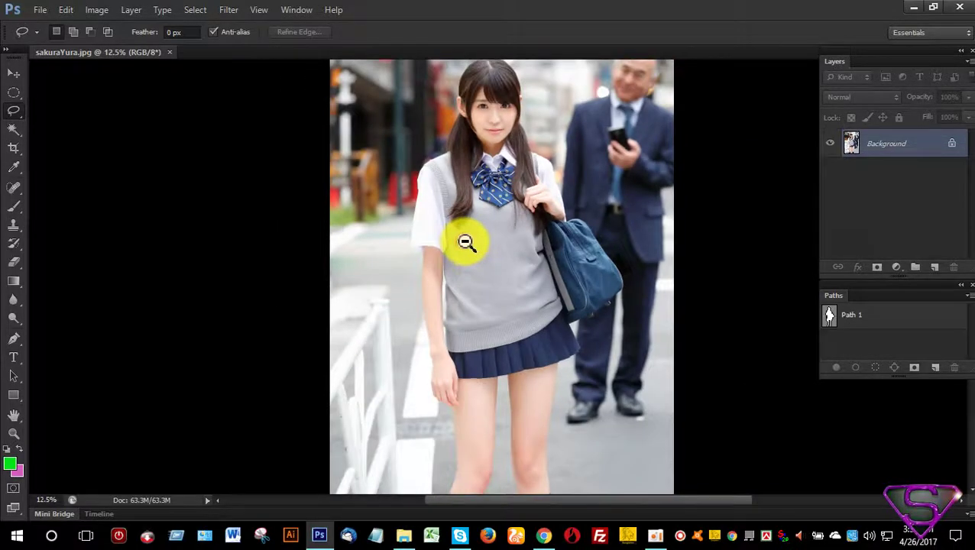
{"action": "left_click", "coordinate": [467, 242], "text": "alt"}
{"action": "left_click", "coordinate": [469, 243], "text": "alt"}
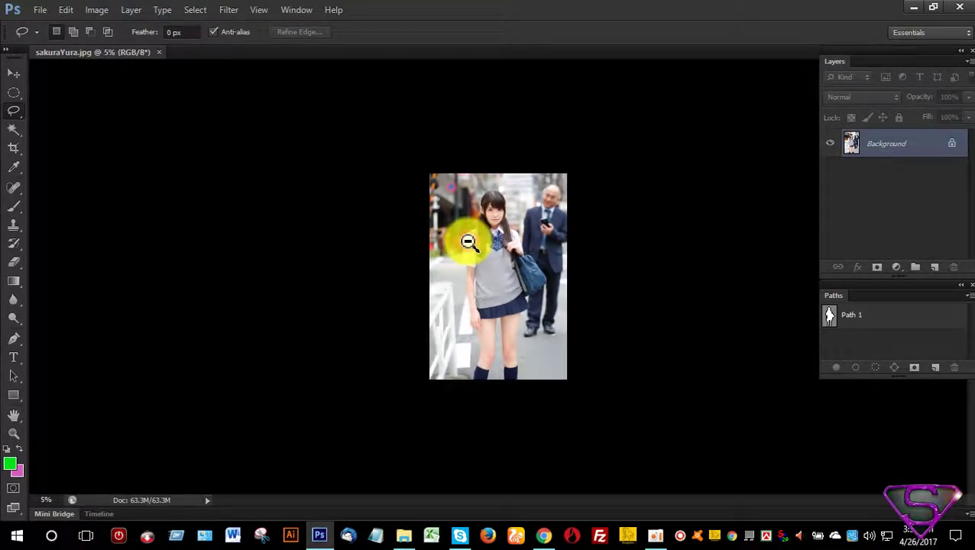
{"action": "left_click", "coordinate": [509, 245], "text": "alt"}
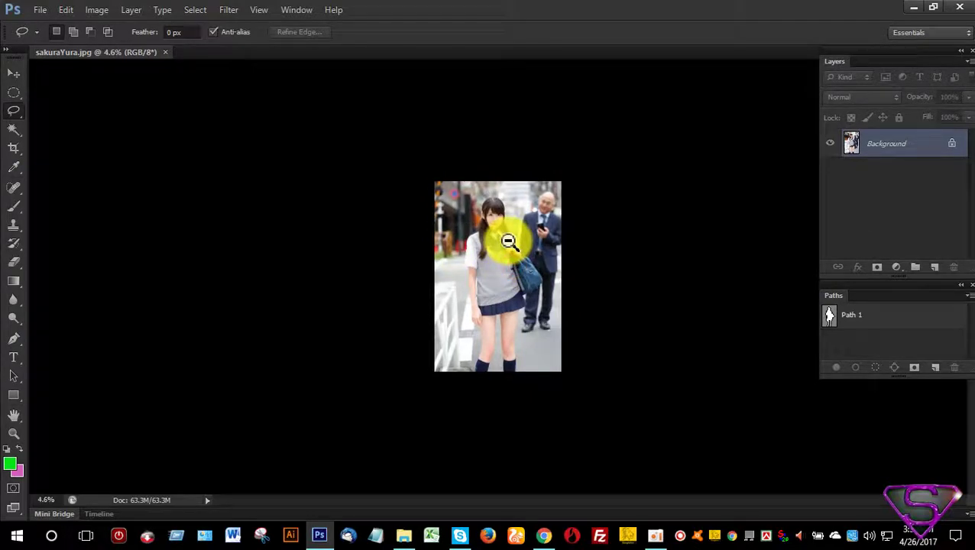
{"action": "left_click", "coordinate": [508, 242], "text": "alt"}
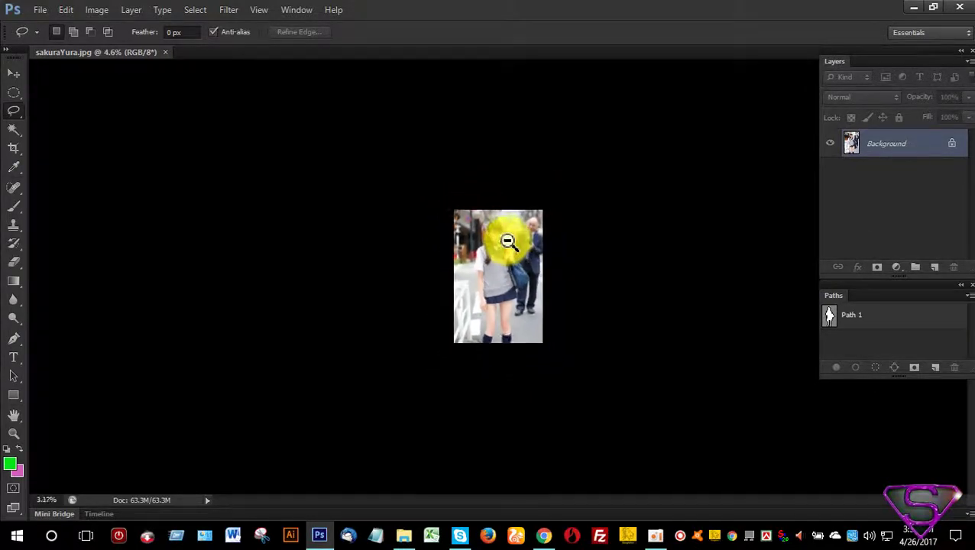
Step: Zoom in with the Zoom tool until the girl's face and hair fill the window
{"action": "left_click_drag", "start_coordinate": [508, 242], "coordinate": [504, 262]}
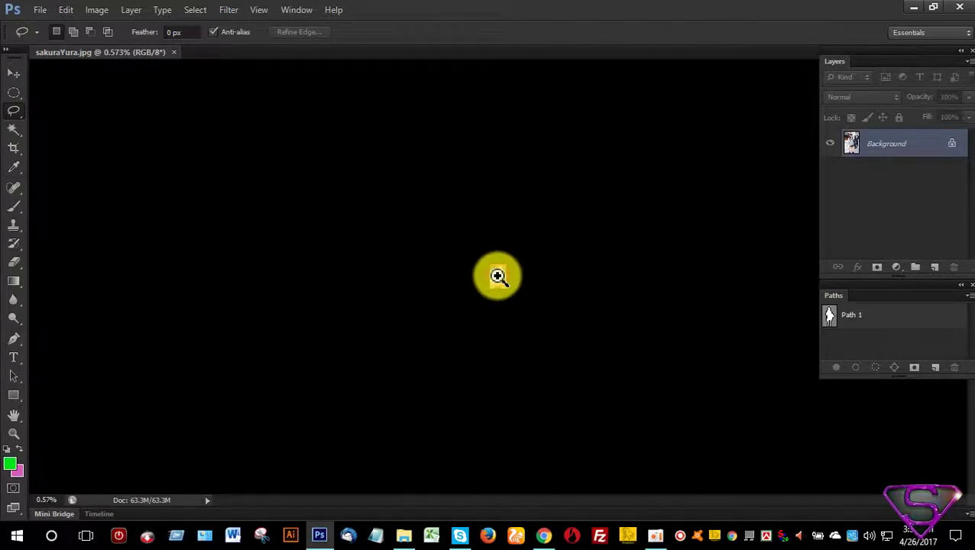
{"action": "left_click", "coordinate": [498, 276]}
{"action": "left_click_drag", "start_coordinate": [498, 276], "coordinate": [497, 276]}
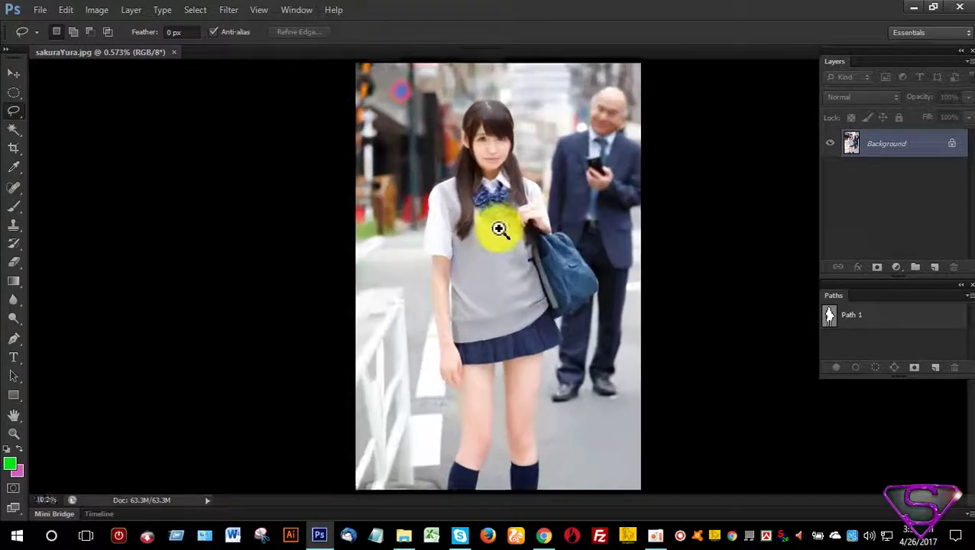
{"action": "mouse_move", "coordinate": [497, 276]}
{"action": "left_mouse_down"}
{"action": "mouse_move", "coordinate": [487, 201]}
{"action": "mouse_move", "coordinate": [452, 148]}
{"action": "mouse_move", "coordinate": [453, 178]}
{"action": "left_mouse_up"}
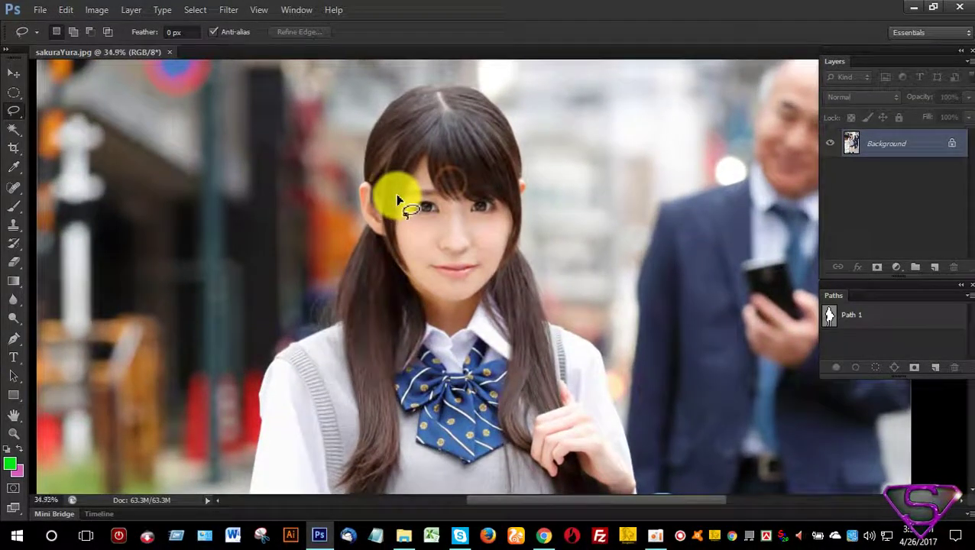
{"action": "left_click_drag", "start_coordinate": [398, 200], "coordinate": [441, 239]}
{"action": "mouse_move", "coordinate": [334, 200]}
{"action": "left_mouse_down"}
{"action": "mouse_move", "coordinate": [374, 255]}
{"action": "mouse_move", "coordinate": [399, 256]}
{"action": "mouse_move", "coordinate": [383, 268]}
{"action": "left_mouse_up"}
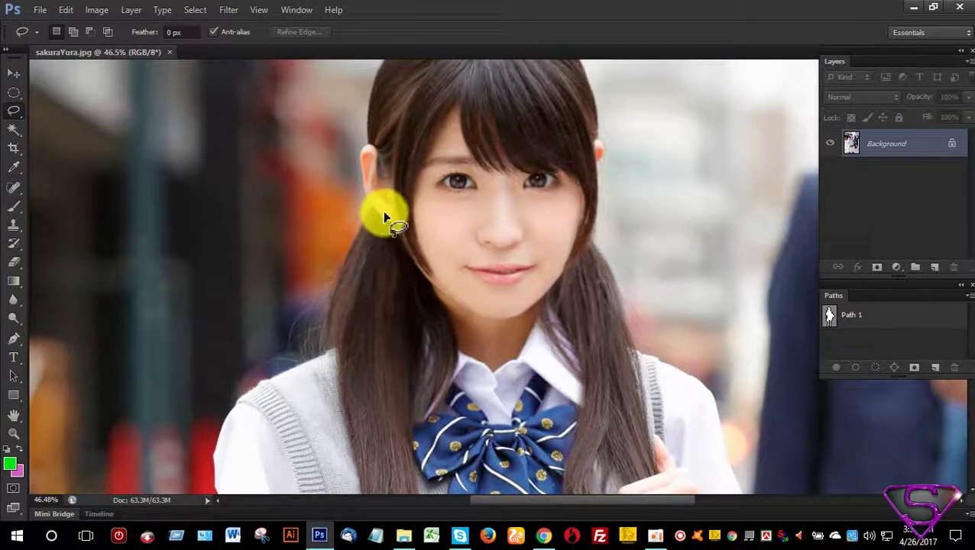
{"action": "mouse_move", "coordinate": [385, 215]}
{"action": "left_mouse_down"}
{"action": "mouse_move", "coordinate": [449, 326]}
{"action": "mouse_move", "coordinate": [464, 235]}
{"action": "mouse_move", "coordinate": [464, 322]}
{"action": "mouse_move", "coordinate": [449, 316]}
{"action": "mouse_move", "coordinate": [449, 326]}
{"action": "left_mouse_up"}
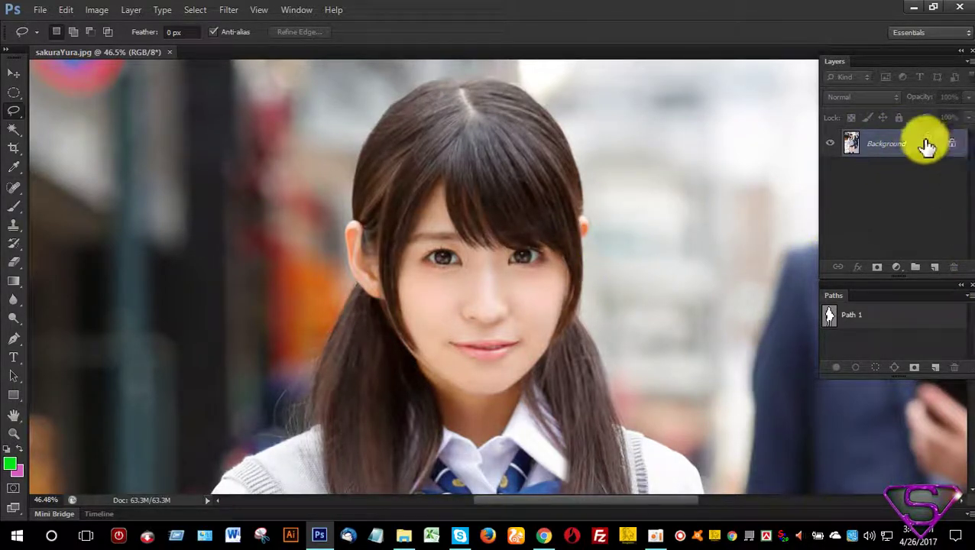
{"action": "mouse_move", "coordinate": [614, 237]}
{"action": "left_mouse_down"}
{"action": "mouse_move", "coordinate": [593, 115]}
{"action": "mouse_move", "coordinate": [436, 65]}
{"action": "mouse_move", "coordinate": [355, 289]}
{"action": "mouse_move", "coordinate": [598, 255]}
{"action": "mouse_move", "coordinate": [616, 240]}
{"action": "left_mouse_up"}
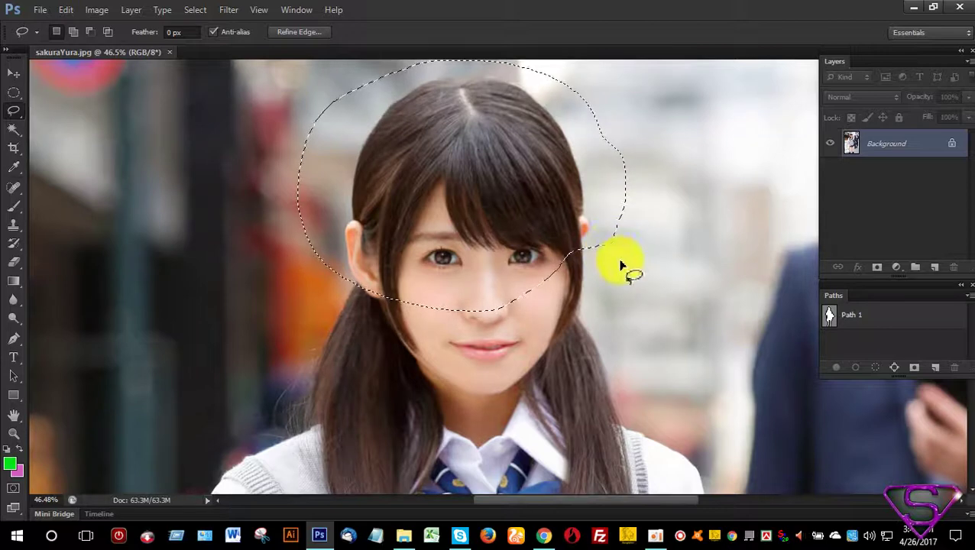
{"action": "key", "text": "ctrl+d"}
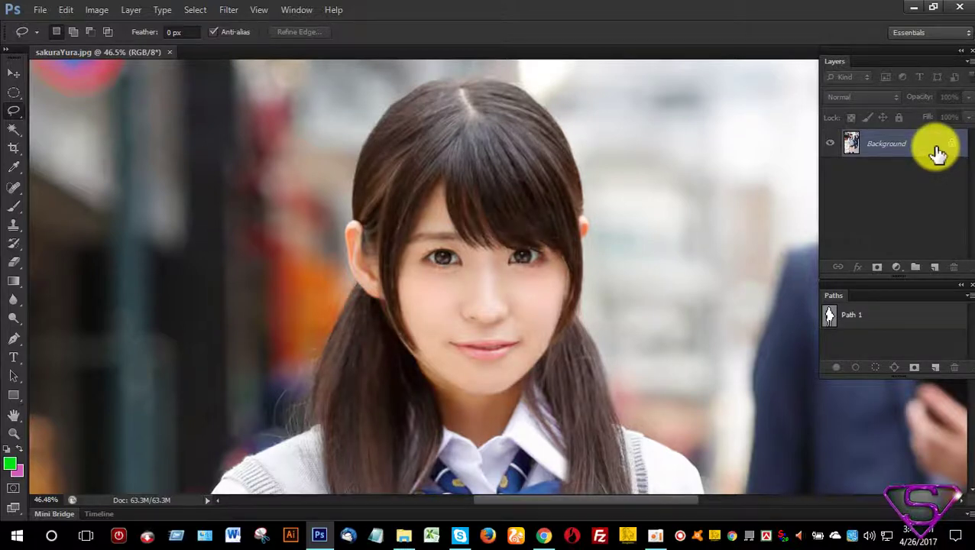
{"action": "double_click", "coordinate": [938, 153]}
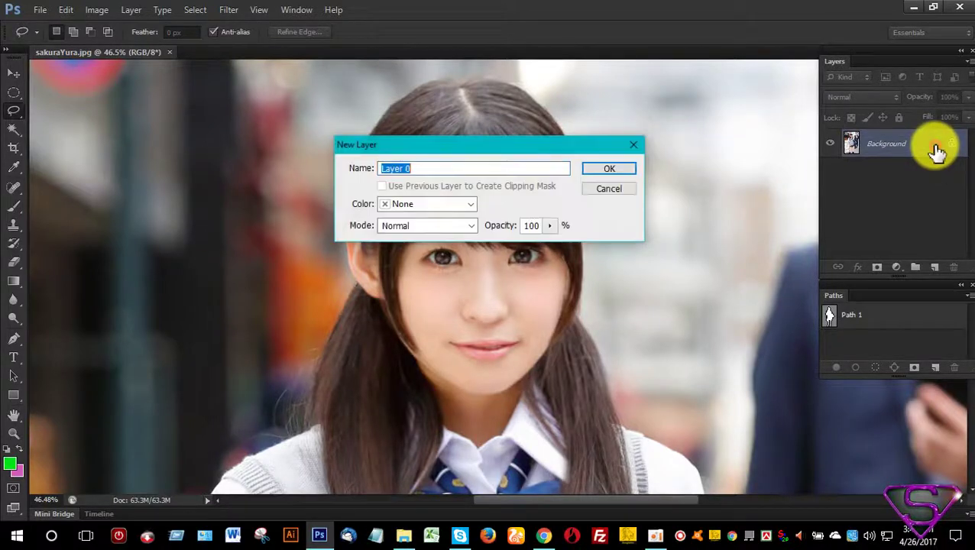
{"action": "left_click", "coordinate": [612, 172]}
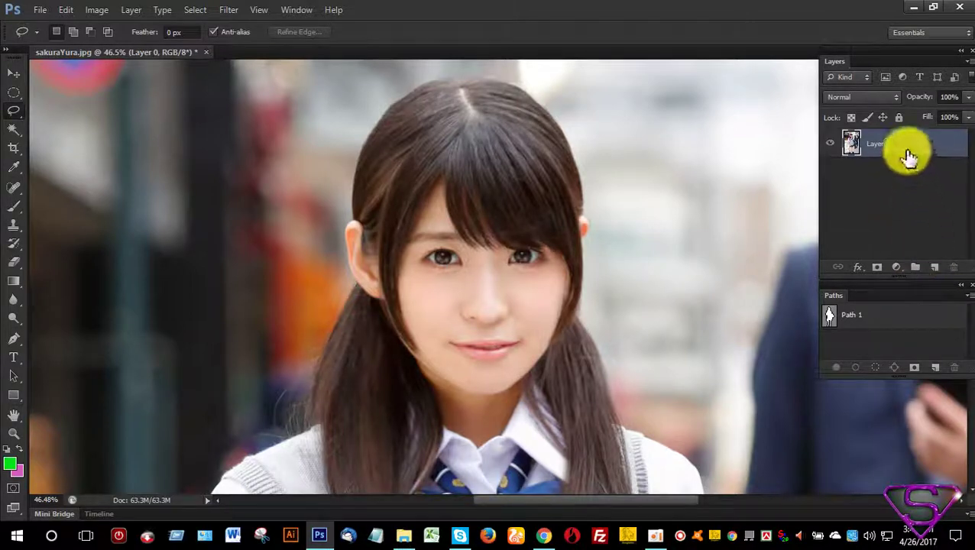
{"action": "double_click", "coordinate": [879, 149]}
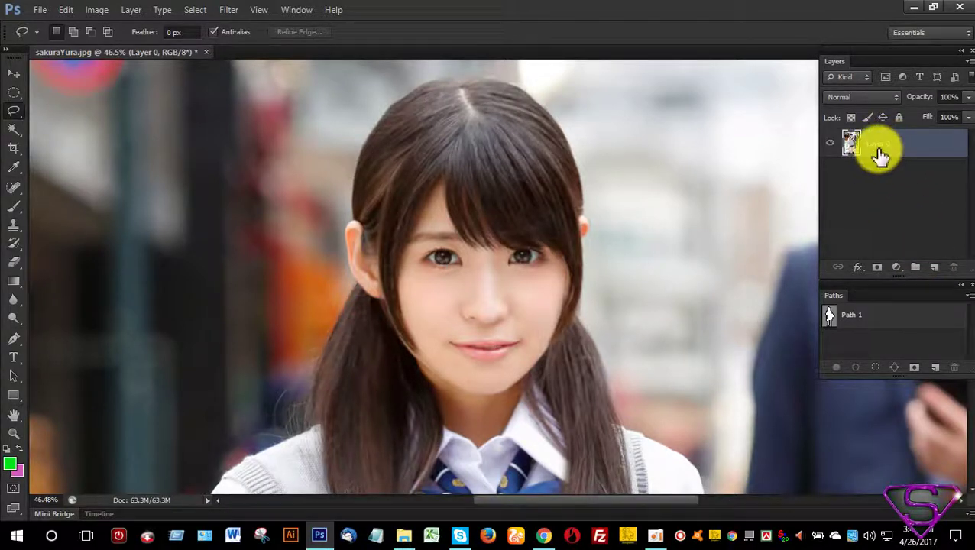
{"action": "key", "text": "Return"}
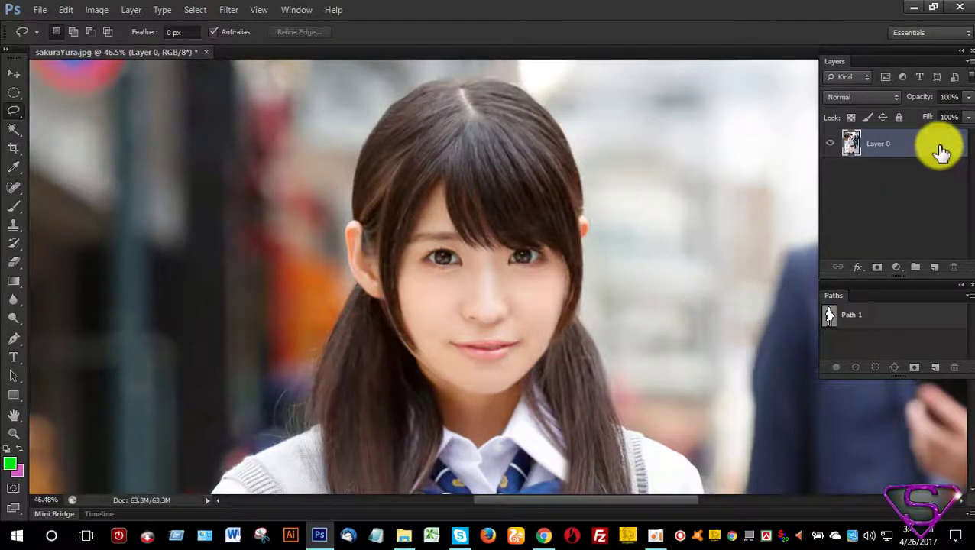
{"action": "left_click_drag", "start_coordinate": [941, 151], "coordinate": [935, 266]}
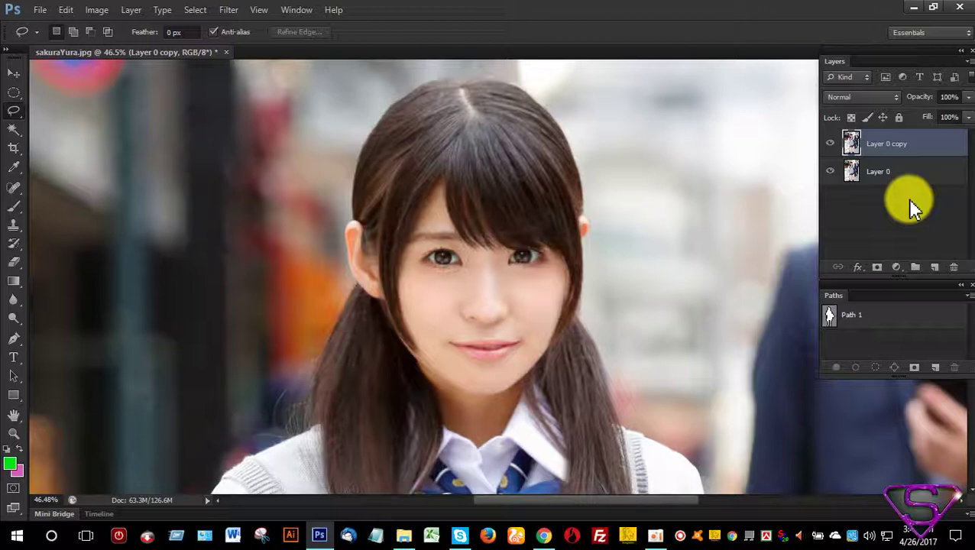
{"action": "key", "text": "ctrl+e"}
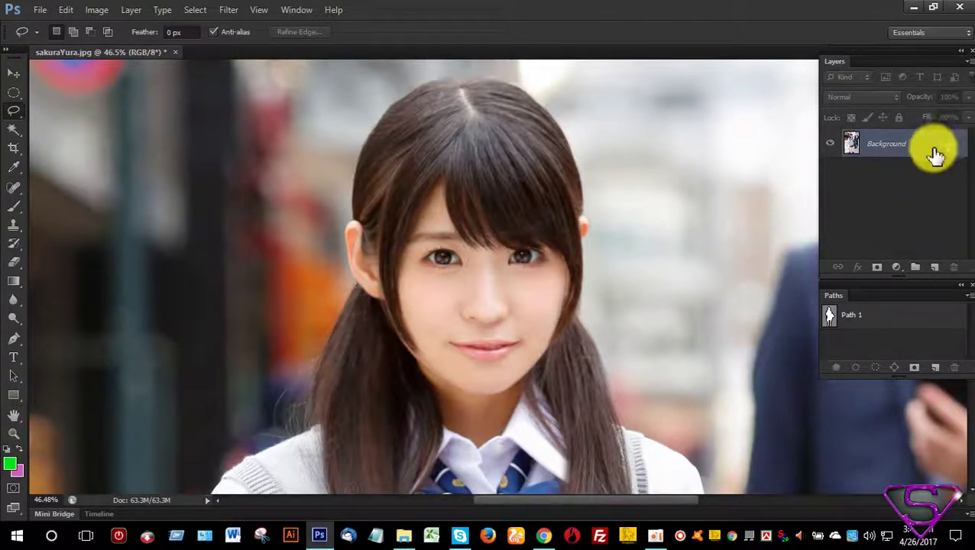
{"action": "left_click_drag", "start_coordinate": [930, 148], "coordinate": [932, 263]}
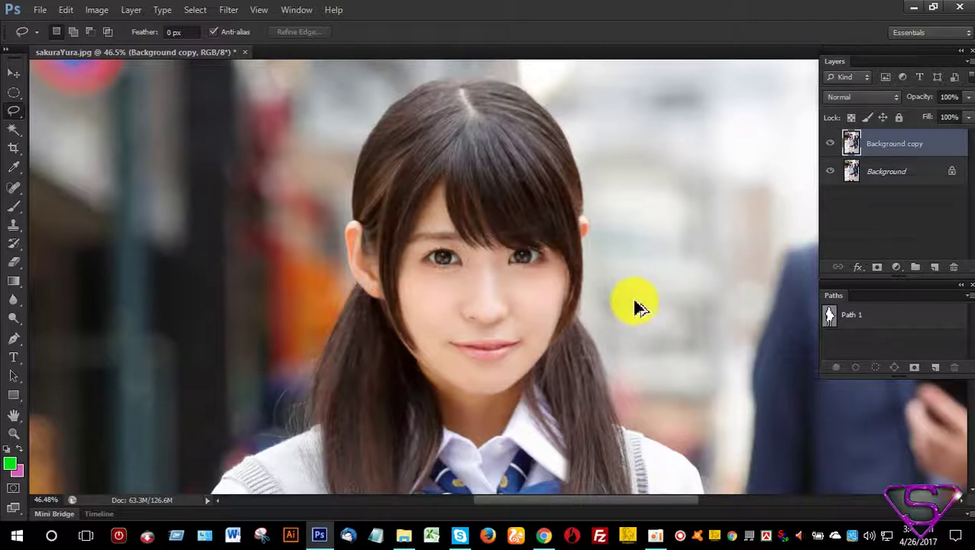
{"action": "key", "text": "ctrl+e"}
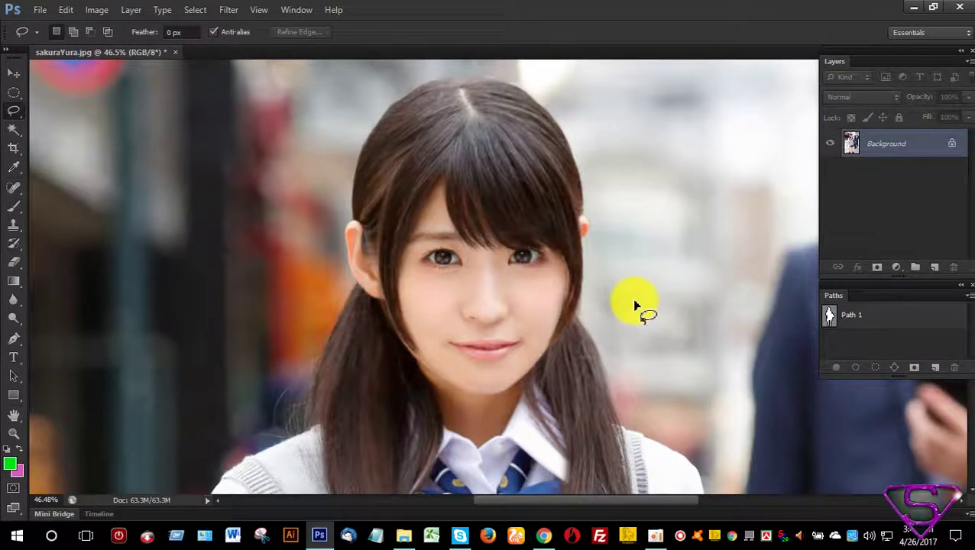
{"action": "key", "text": "ctrl+Return"}
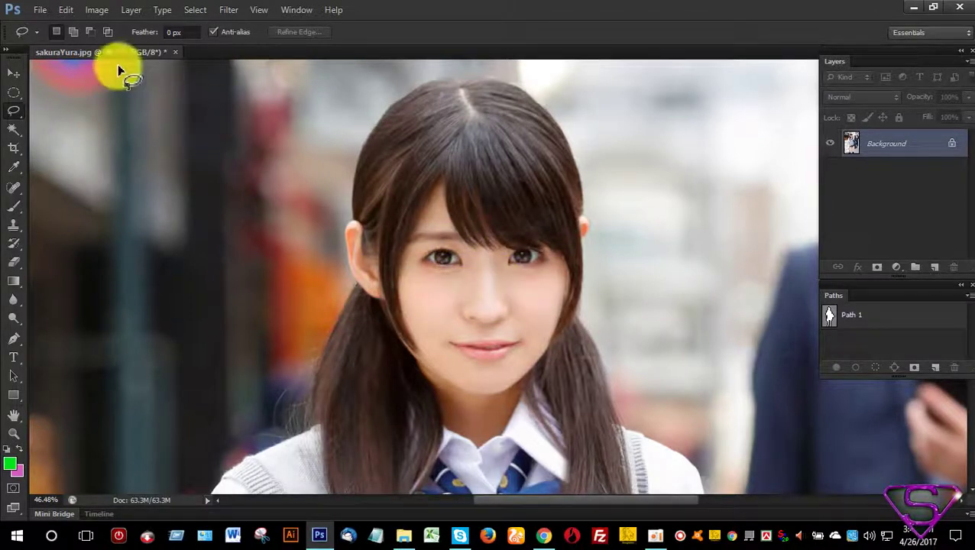
Step: Set Performance preferences History States to 1000 and close Preferences
{"action": "left_click", "coordinate": [68, 10]}
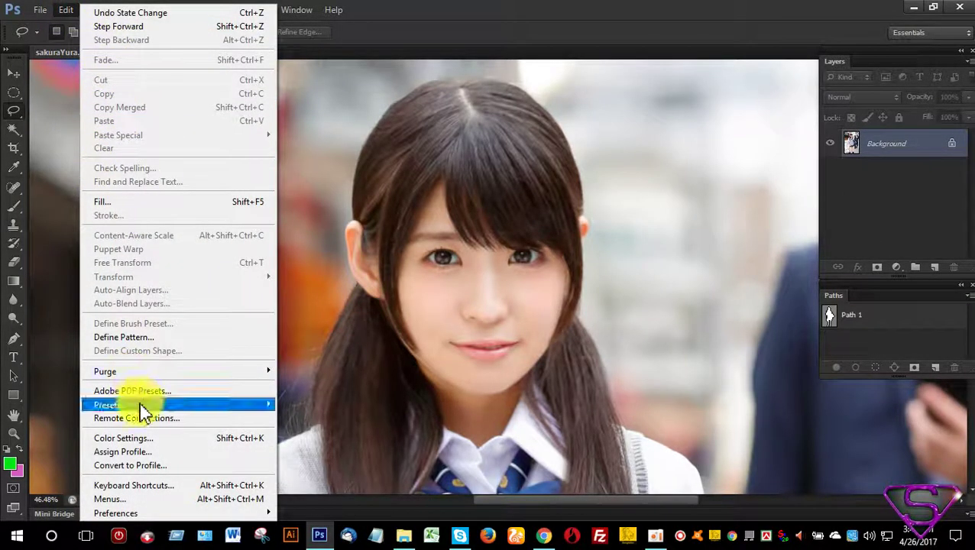
{"action": "mouse_move", "coordinate": [116, 513]}
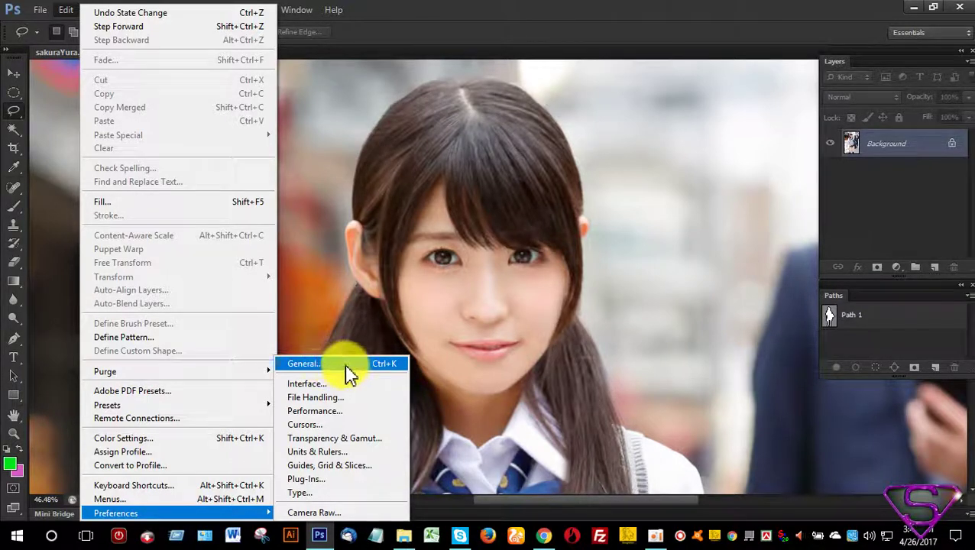
{"action": "left_click", "coordinate": [391, 365]}
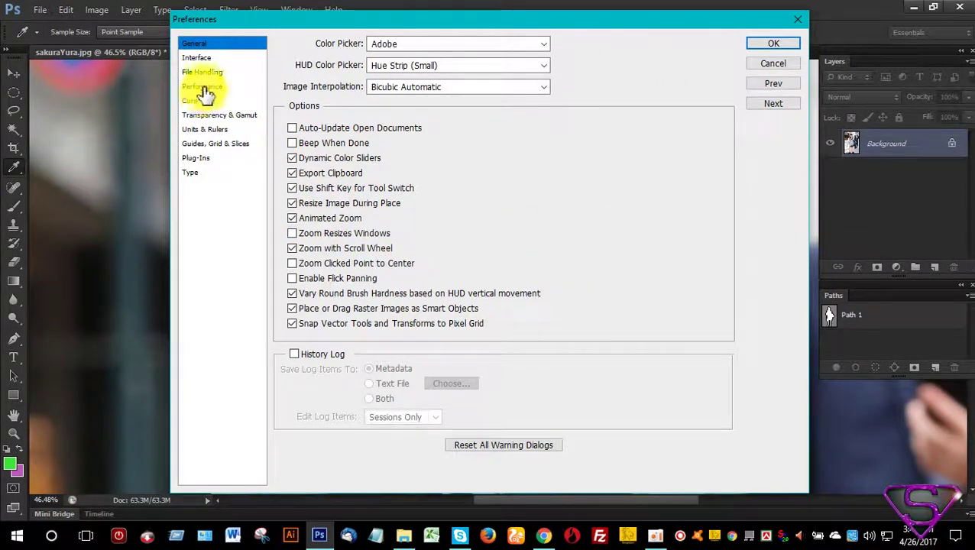
{"action": "left_click", "coordinate": [212, 88]}
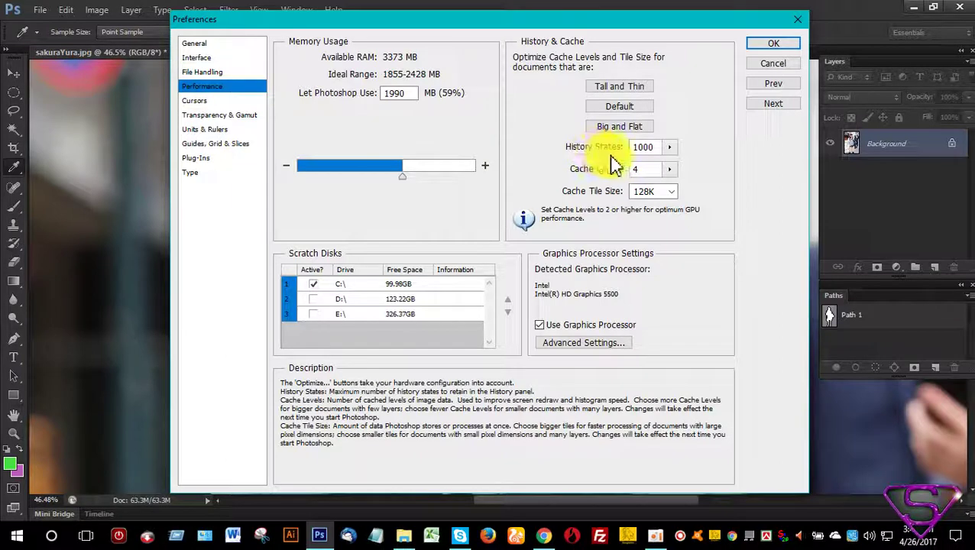
{"action": "mouse_move", "coordinate": [611, 147]}
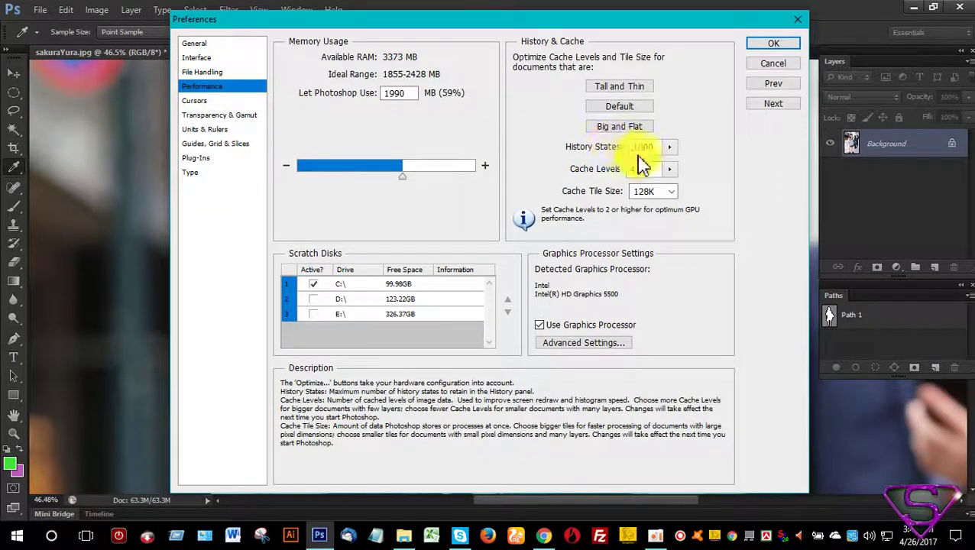
{"action": "left_click", "coordinate": [671, 148]}
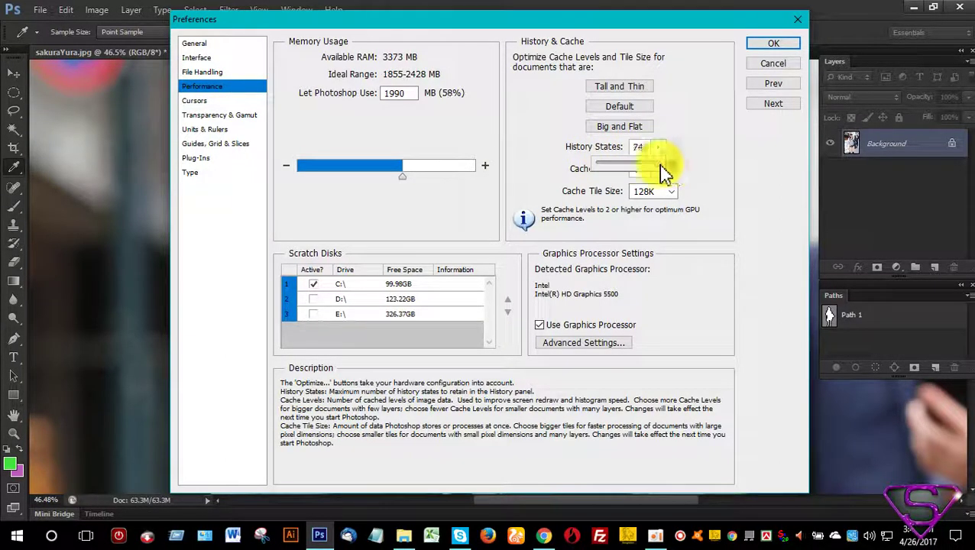
{"action": "left_click_drag", "start_coordinate": [673, 156], "coordinate": [596, 170]}
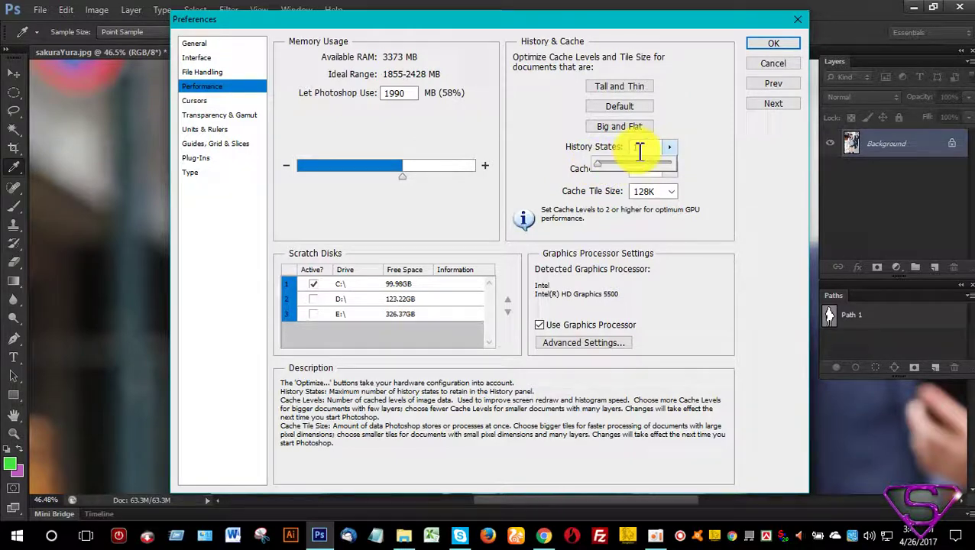
{"action": "mouse_move", "coordinate": [600, 174]}
{"action": "left_mouse_down"}
{"action": "mouse_move", "coordinate": [667, 169]}
{"action": "mouse_move", "coordinate": [634, 165]}
{"action": "mouse_move", "coordinate": [656, 170]}
{"action": "left_mouse_up"}
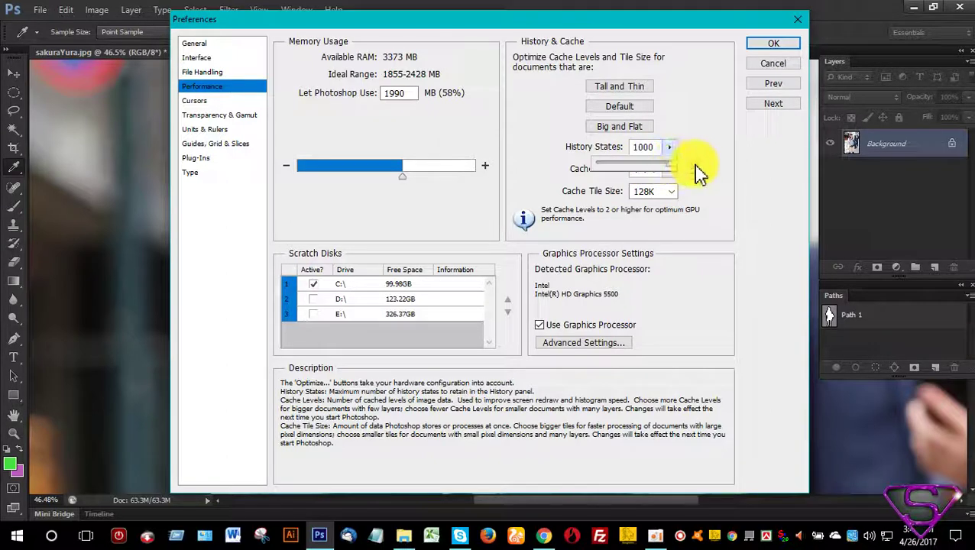
{"action": "left_click_drag", "start_coordinate": [671, 169], "coordinate": [702, 170]}
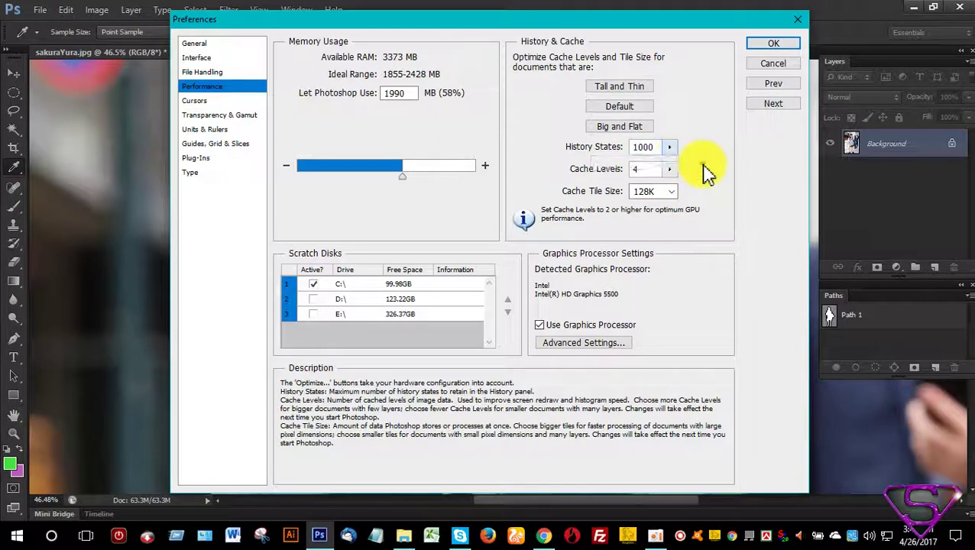
{"action": "left_click", "coordinate": [774, 44]}
{"action": "key", "text": "l"}
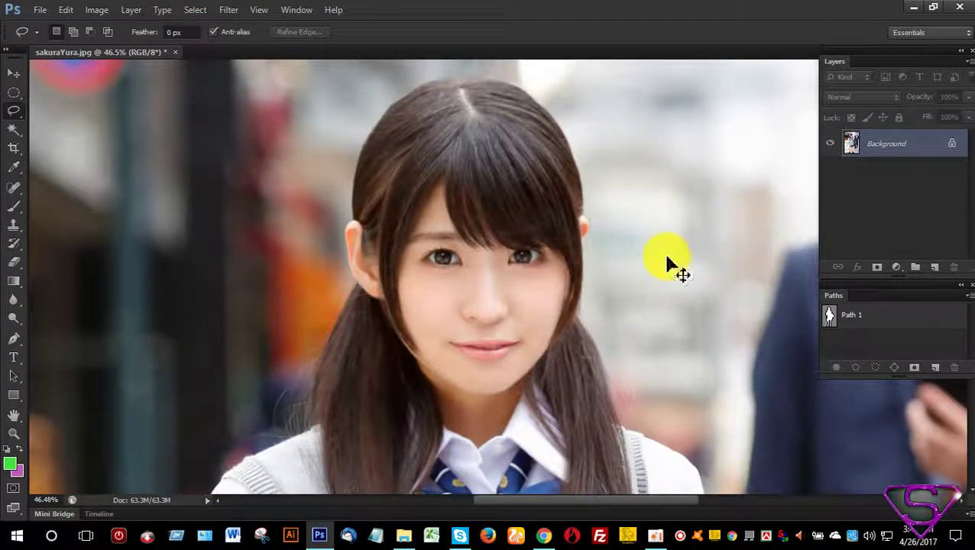
Step: Reopen Preferences with Ctrl+K to confirm History States is 1000, then close it
{"action": "key", "text": "ctrl+k"}
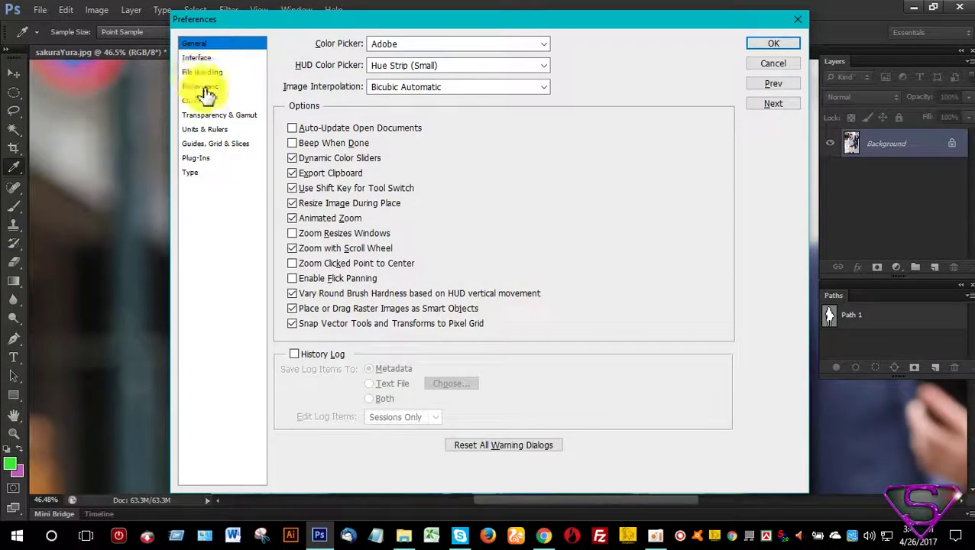
{"action": "left_click", "coordinate": [201, 86]}
{"action": "mouse_move", "coordinate": [644, 157]}
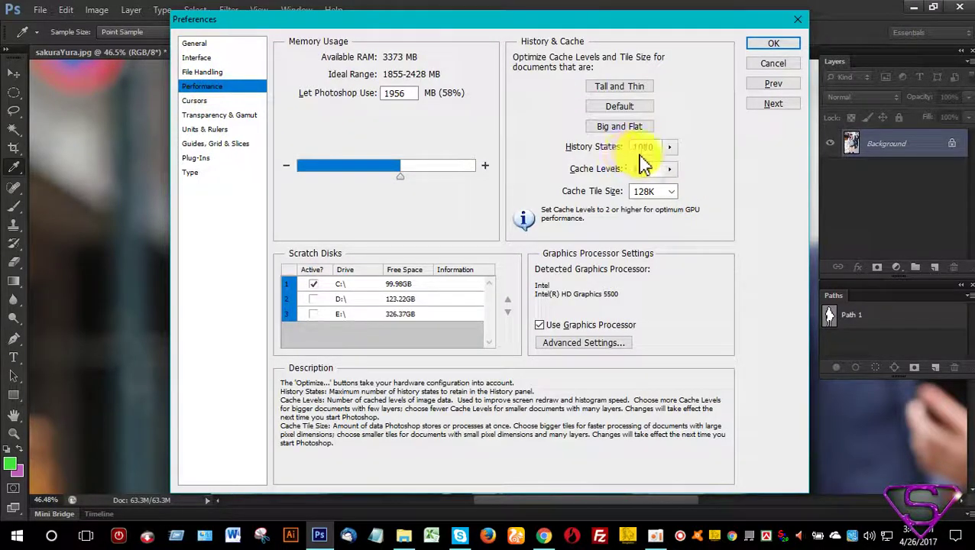
{"action": "left_click", "coordinate": [670, 147]}
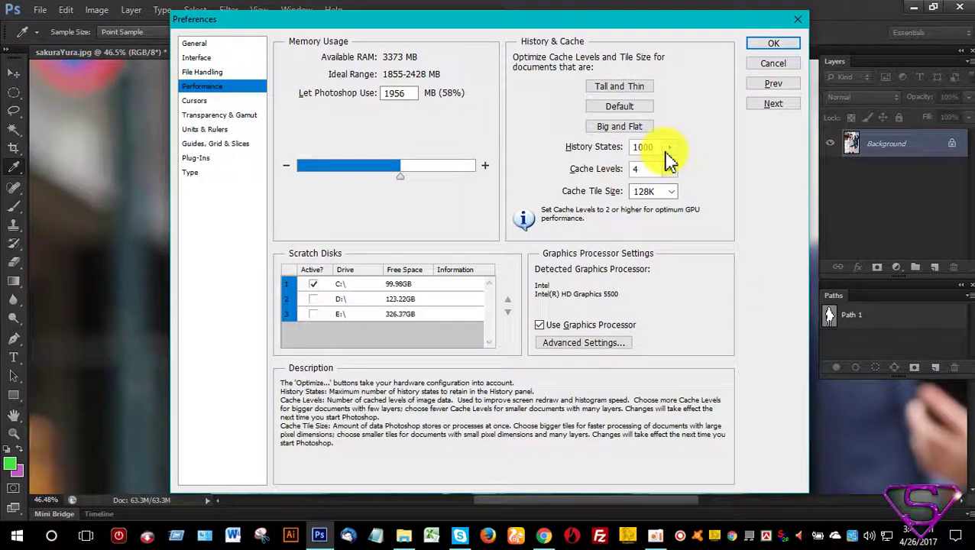
{"action": "left_click", "coordinate": [778, 45]}
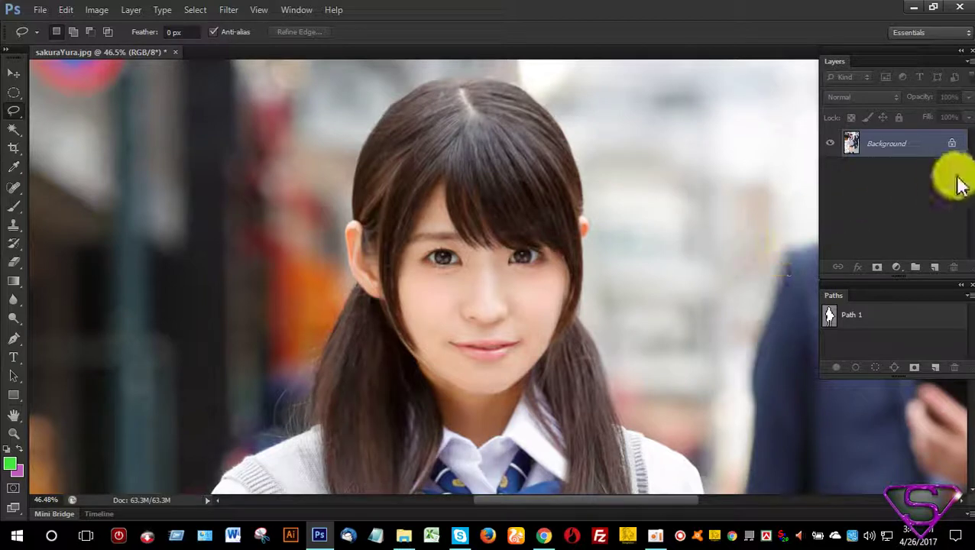
Step: Duplicate the Background layer into a Background copy layer
{"action": "mouse_move", "coordinate": [954, 147]}
{"action": "left_mouse_down"}
{"action": "mouse_move", "coordinate": [915, 162]}
{"action": "mouse_move", "coordinate": [939, 206]}
{"action": "mouse_move", "coordinate": [935, 267]}
{"action": "left_mouse_up"}
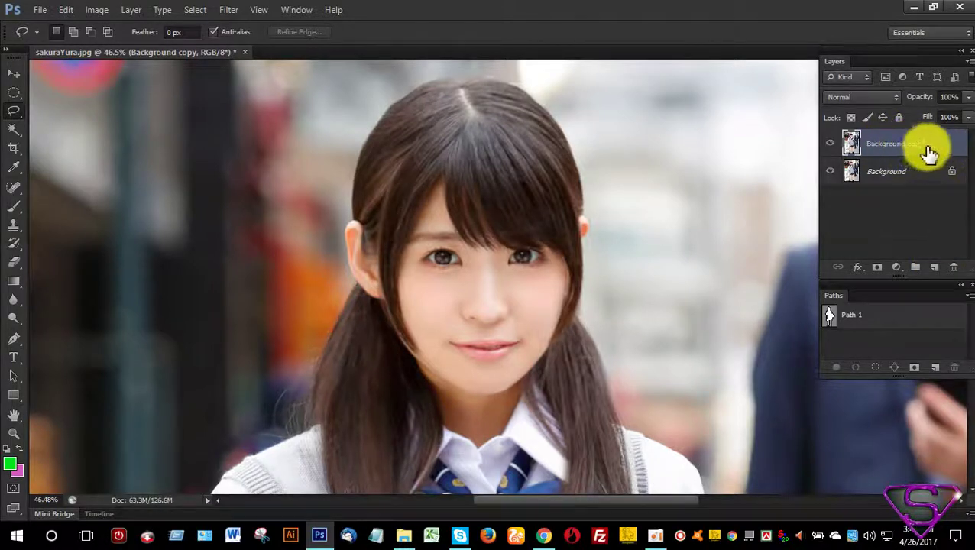
{"action": "mouse_move", "coordinate": [928, 153]}
{"action": "left_mouse_down"}
{"action": "mouse_move", "coordinate": [422, 361]}
{"action": "mouse_move", "coordinate": [393, 309]}
{"action": "left_mouse_up"}
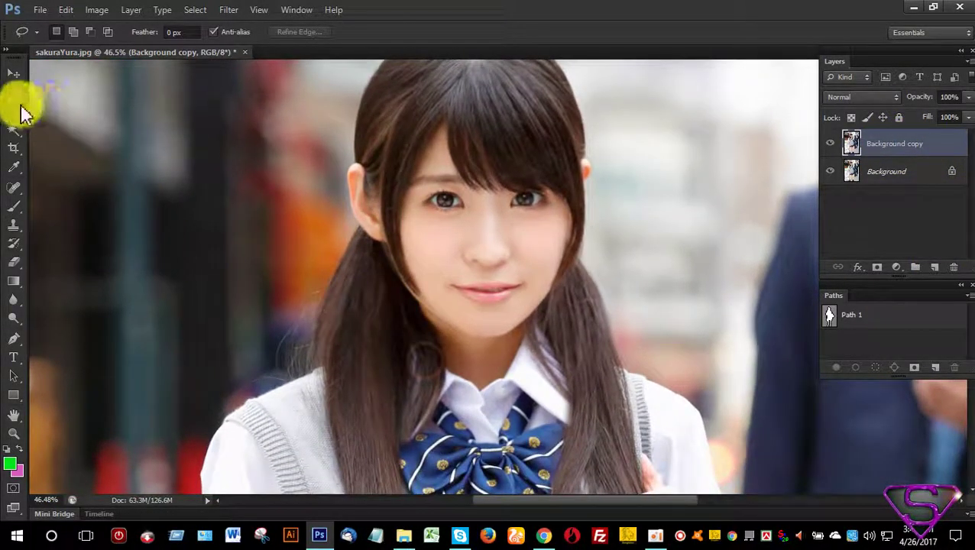
{"action": "mouse_move", "coordinate": [270, 388]}
{"action": "left_mouse_down"}
{"action": "mouse_move", "coordinate": [305, 392]}
{"action": "mouse_move", "coordinate": [355, 352]}
{"action": "mouse_move", "coordinate": [325, 342]}
{"action": "left_mouse_up"}
{"action": "scroll", "coordinate": [401, 353], "scroll_direction": "down", "scroll_amount": 2}
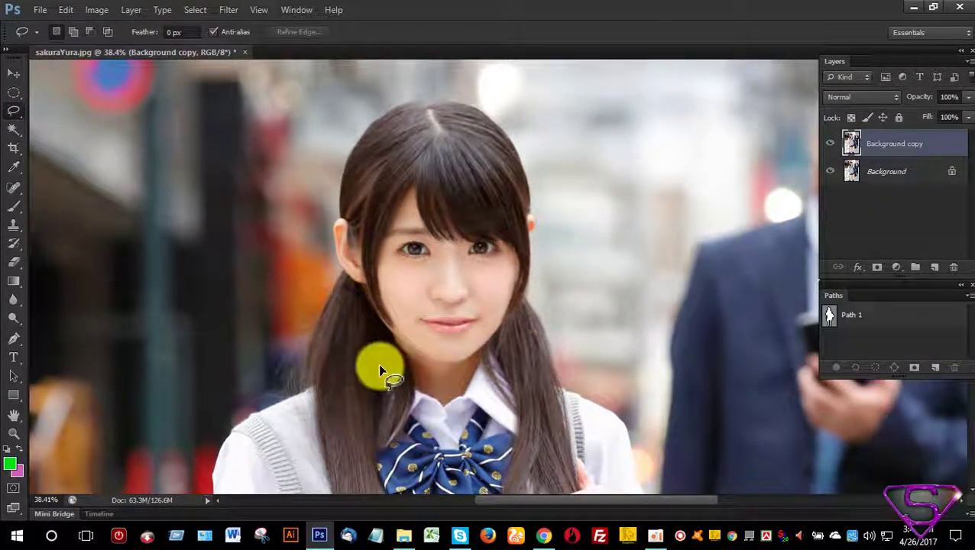
{"action": "scroll", "coordinate": [380, 370], "scroll_direction": "up", "scroll_amount": 1}
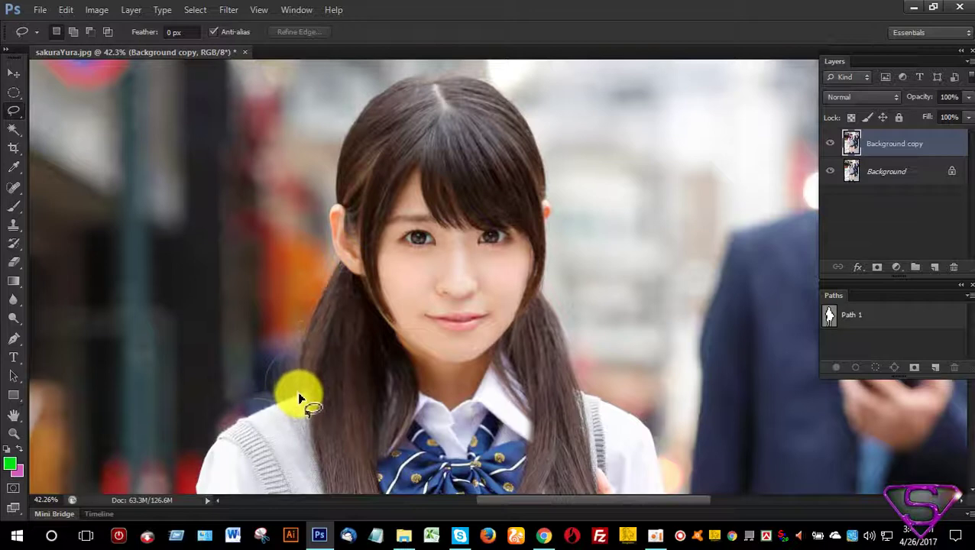
Step: Lasso a rough outline around the girl's head and hair down to her collar
{"action": "left_click_drag", "start_coordinate": [300, 399], "coordinate": [325, 285]}
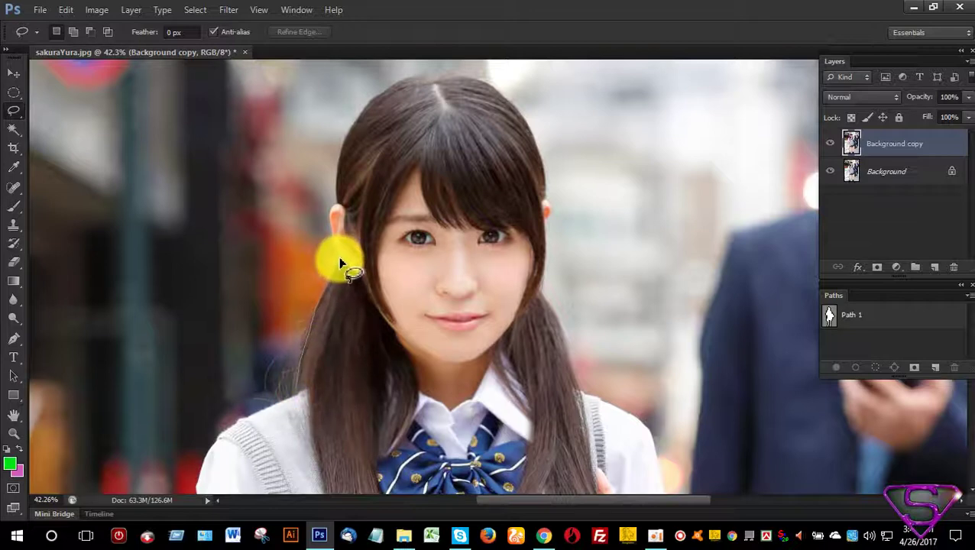
{"action": "mouse_move", "coordinate": [334, 239]}
{"action": "left_mouse_down"}
{"action": "mouse_move", "coordinate": [344, 147]}
{"action": "mouse_move", "coordinate": [365, 109]}
{"action": "mouse_move", "coordinate": [464, 81]}
{"action": "mouse_move", "coordinate": [507, 101]}
{"action": "mouse_move", "coordinate": [533, 138]}
{"action": "mouse_move", "coordinate": [552, 214]}
{"action": "mouse_move", "coordinate": [542, 222]}
{"action": "mouse_move", "coordinate": [546, 245]}
{"action": "left_mouse_up"}
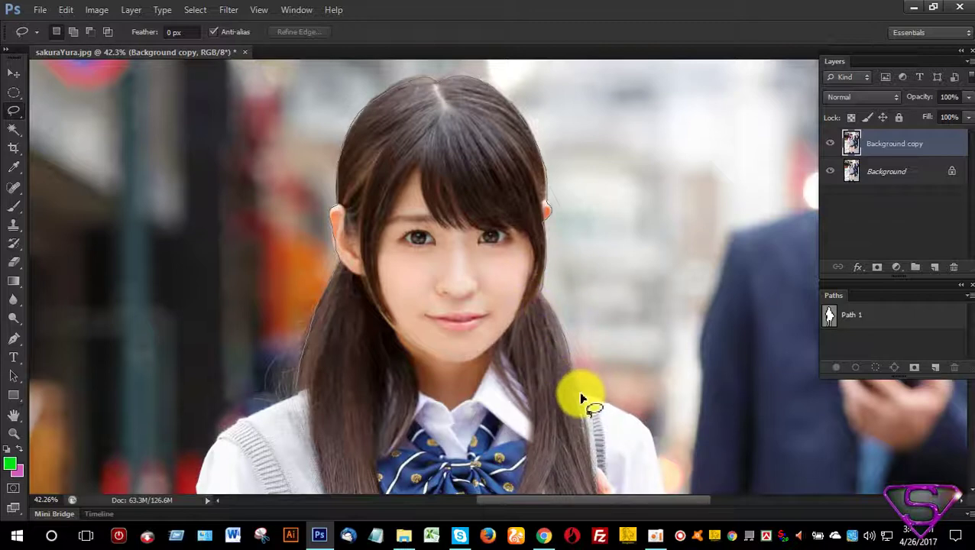
{"action": "left_click_drag", "start_coordinate": [581, 397], "coordinate": [316, 414]}
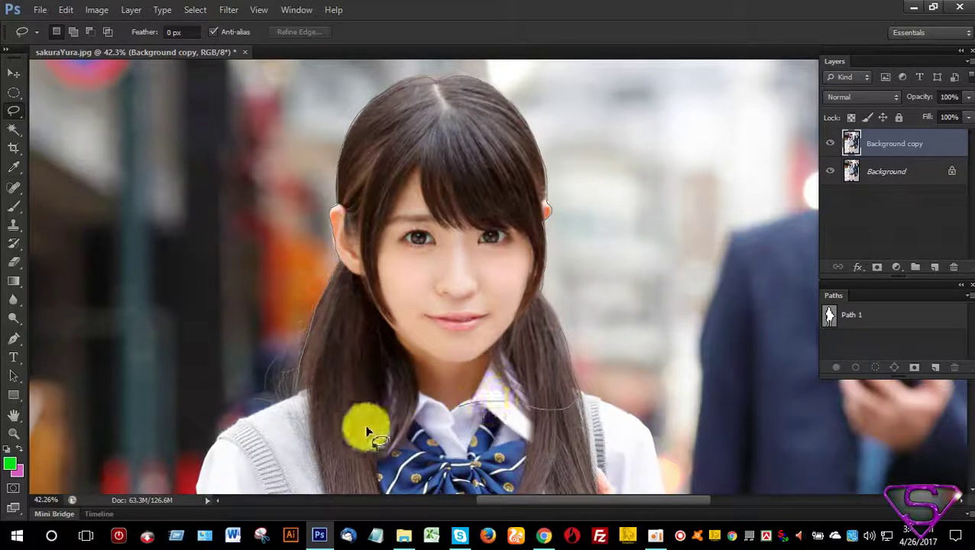
{"action": "left_click_drag", "start_coordinate": [297, 390], "coordinate": [300, 393]}
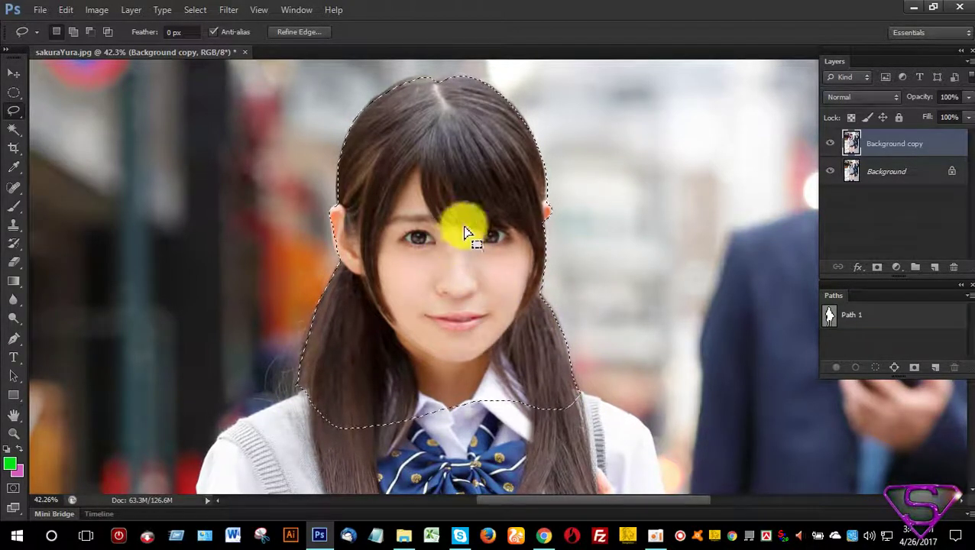
Step: Add strips along the top of the hairline to the selection with Shift-Lasso
{"action": "scroll", "coordinate": [354, 91], "scroll_direction": "up", "scroll_amount": 3}
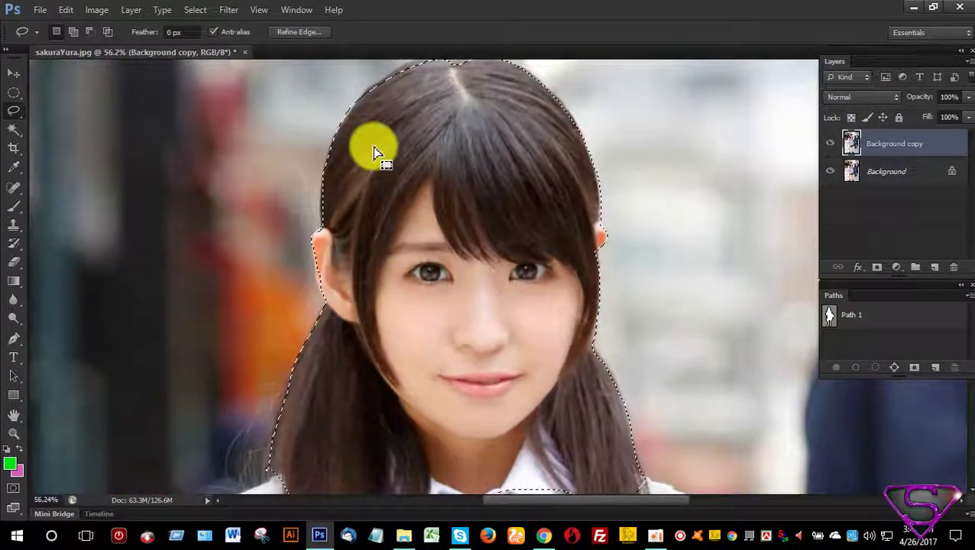
{"action": "scroll", "coordinate": [342, 276], "scroll_direction": "up", "scroll_amount": 2}
{"action": "scroll", "coordinate": [356, 230], "scroll_direction": "up", "scroll_amount": 2}
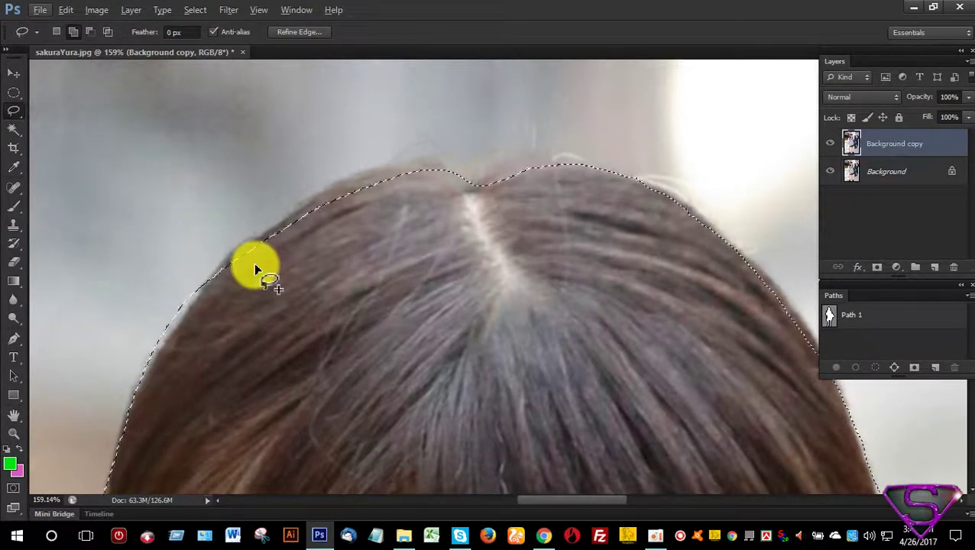
{"action": "key", "text": "shift"}
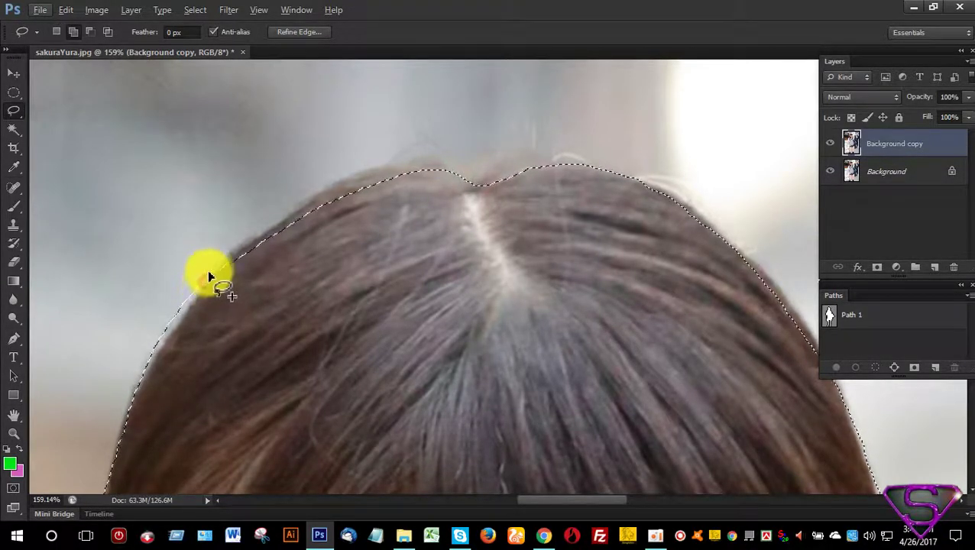
{"action": "left_click_drag", "start_coordinate": [205, 285], "coordinate": [237, 241]}
{"action": "left_click_drag", "start_coordinate": [336, 179], "coordinate": [440, 158]}
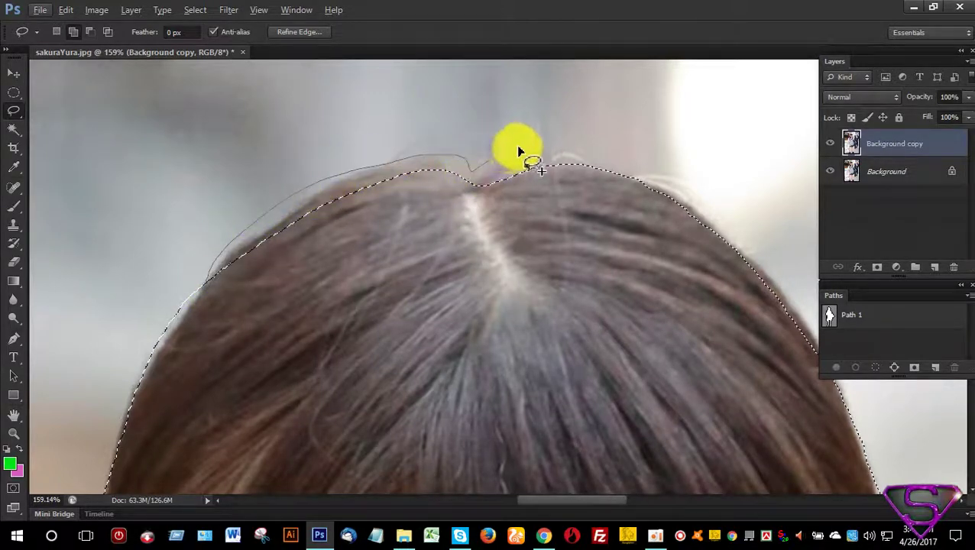
{"action": "left_click_drag", "start_coordinate": [608, 170], "coordinate": [628, 184]}
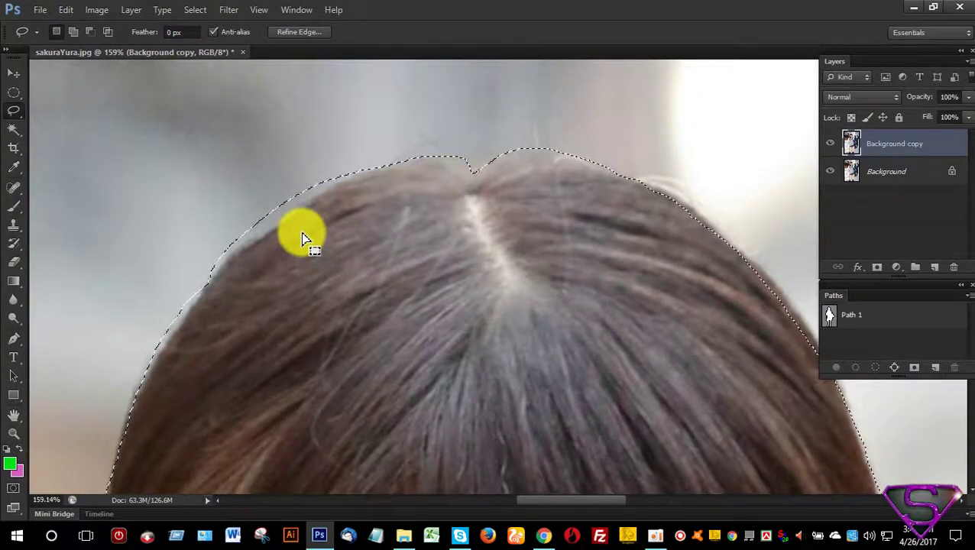
{"action": "scroll", "coordinate": [271, 220], "scroll_direction": "up", "scroll_amount": 3}
{"action": "scroll", "coordinate": [271, 220], "scroll_direction": "up", "scroll_amount": 2}
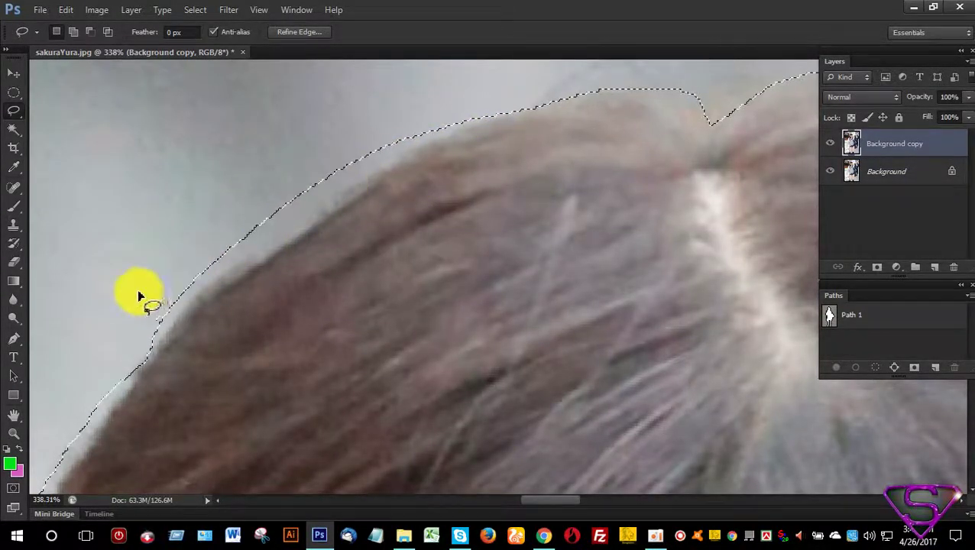
{"action": "scroll", "coordinate": [255, 281], "scroll_direction": "down", "scroll_amount": 1}
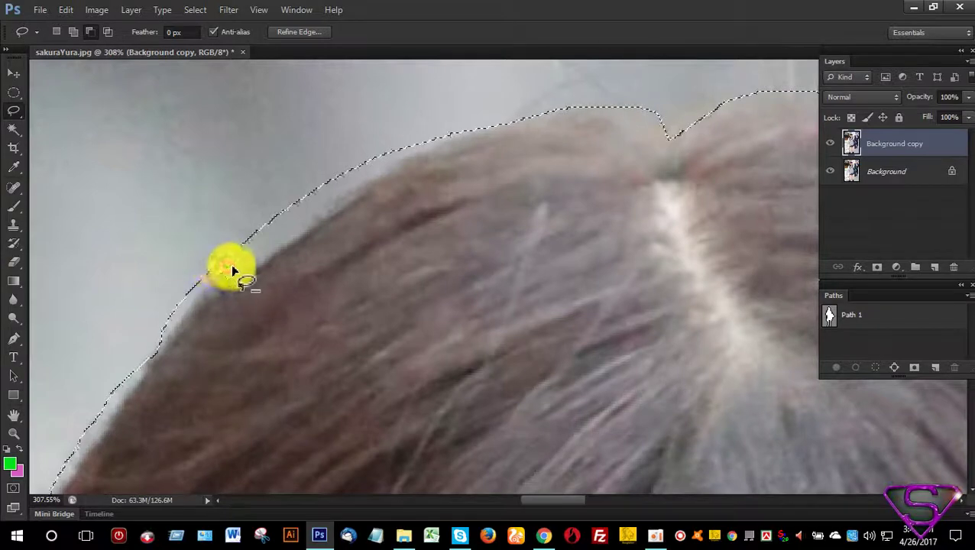
{"action": "left_click_drag", "start_coordinate": [251, 266], "coordinate": [367, 184]}
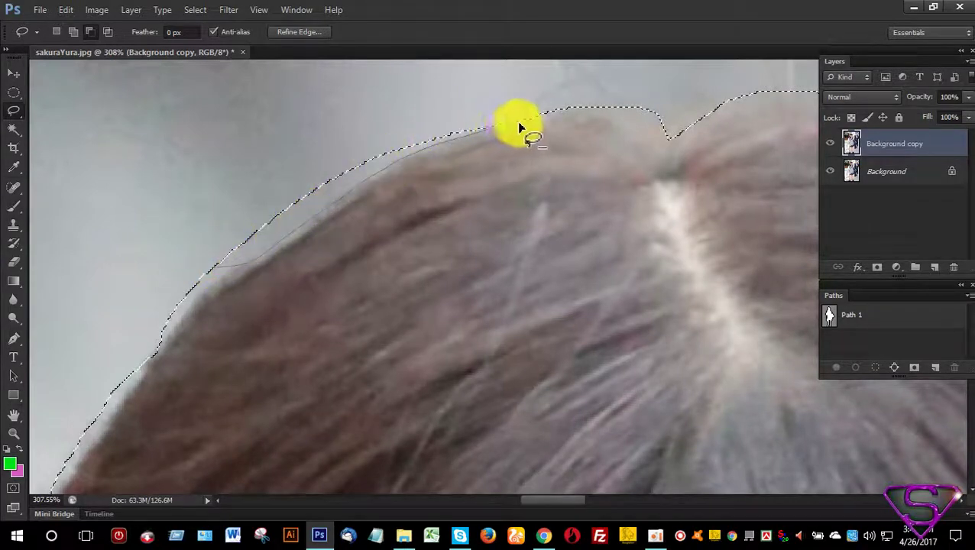
{"action": "mouse_move", "coordinate": [571, 114]}
{"action": "left_mouse_down"}
{"action": "mouse_move", "coordinate": [604, 107]}
{"action": "mouse_move", "coordinate": [627, 136]}
{"action": "mouse_move", "coordinate": [394, 229]}
{"action": "left_mouse_up"}
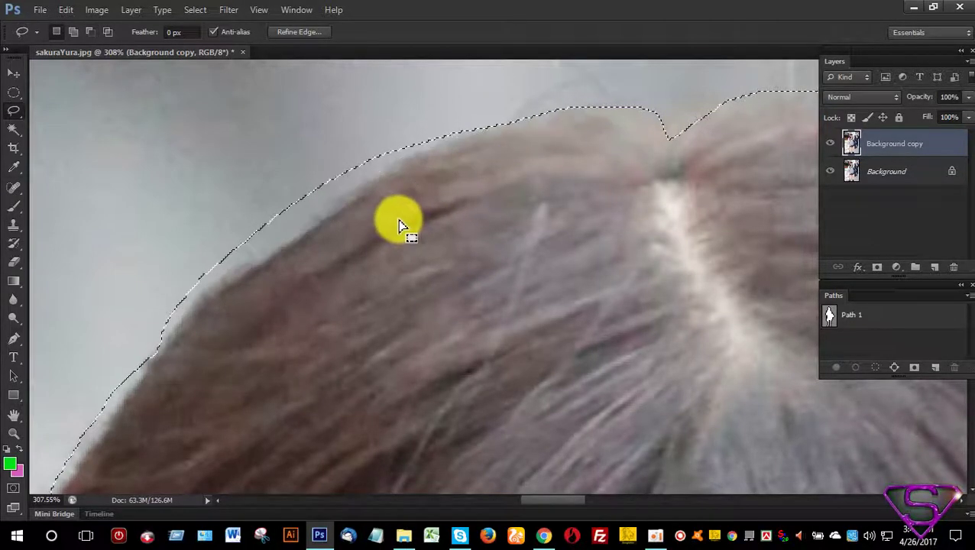
Step: Subtract excess background above the hair with Alt-Lasso
{"action": "key", "text": "alt"}
{"action": "left_click_drag", "start_coordinate": [202, 273], "coordinate": [346, 229]}
{"action": "mouse_move", "coordinate": [451, 172]}
{"action": "left_mouse_down"}
{"action": "mouse_move", "coordinate": [522, 122]}
{"action": "mouse_move", "coordinate": [505, 105]}
{"action": "mouse_move", "coordinate": [270, 211]}
{"action": "mouse_move", "coordinate": [205, 274]}
{"action": "left_mouse_up"}
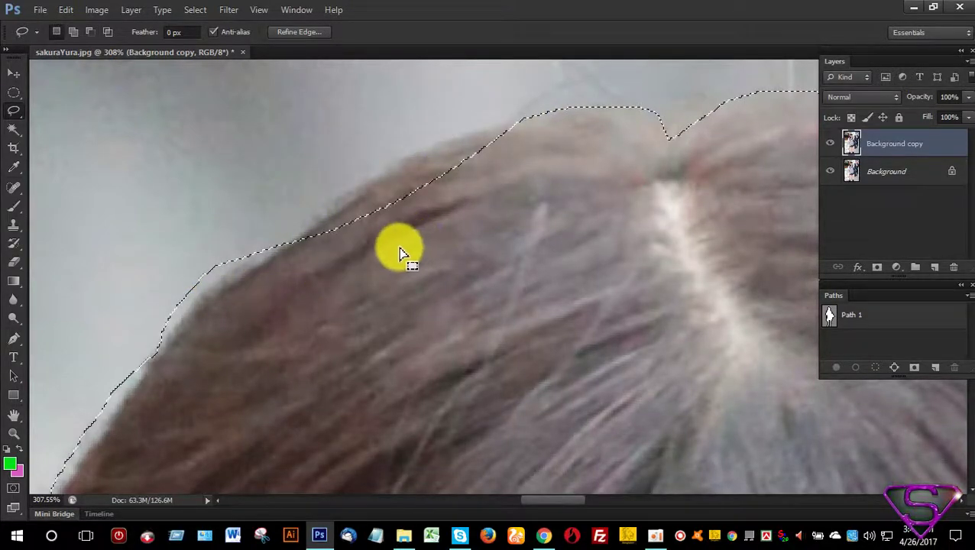
{"action": "scroll", "coordinate": [352, 282], "scroll_direction": "down", "scroll_amount": 3}
{"action": "scroll", "coordinate": [385, 243], "scroll_direction": "up", "scroll_amount": 3}
{"action": "scroll", "coordinate": [342, 235], "scroll_direction": "up", "scroll_amount": 2}
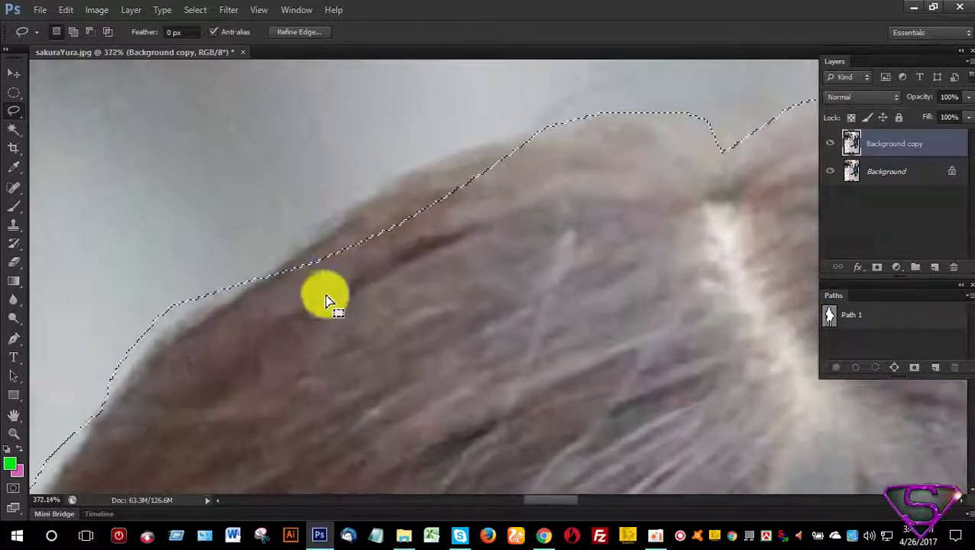
{"action": "scroll", "coordinate": [387, 228], "scroll_direction": "down", "scroll_amount": 3}
{"action": "scroll", "coordinate": [380, 238], "scroll_direction": "up", "scroll_amount": 2}
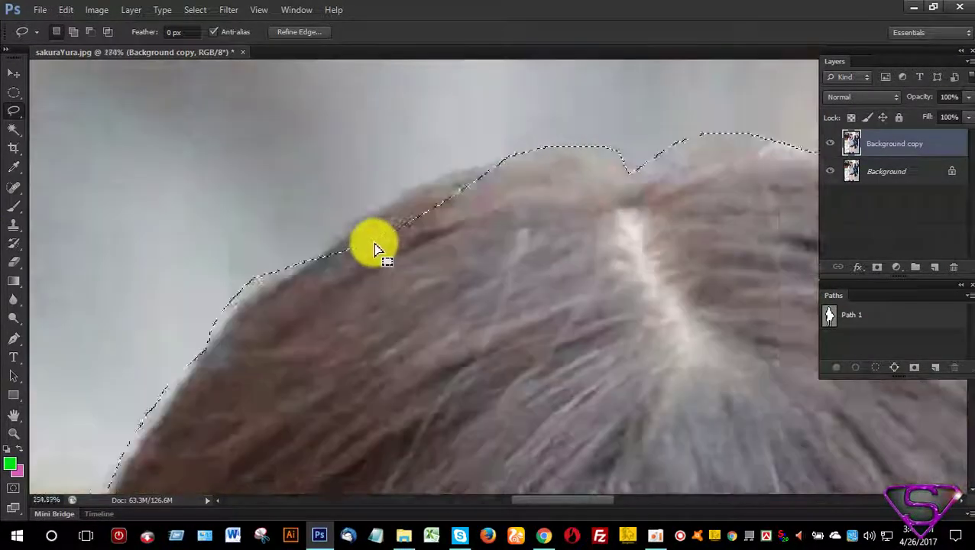
{"action": "scroll", "coordinate": [370, 251], "scroll_direction": "up", "scroll_amount": 1}
Step: Add the missed hair edge back into the selection with Shift-Lasso
{"action": "key", "text": "shift"}
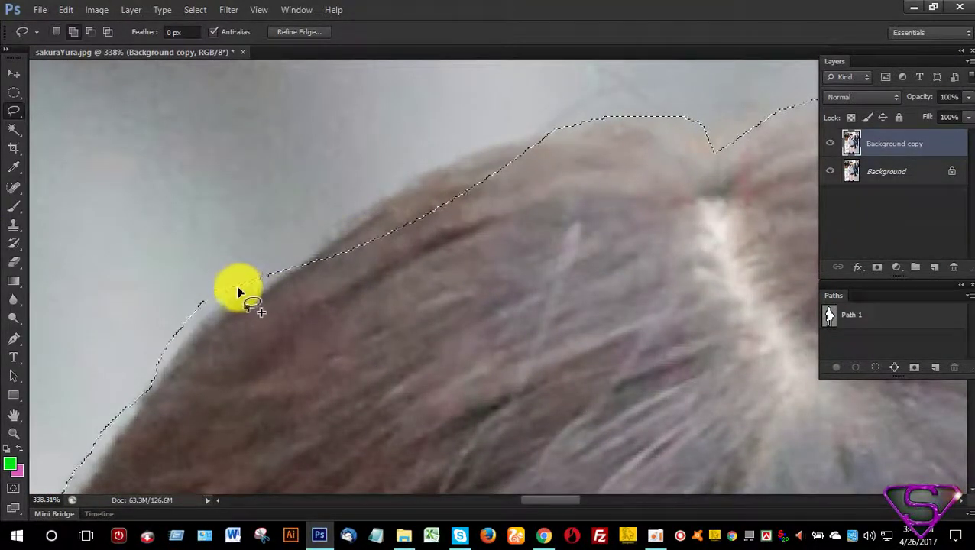
{"action": "mouse_move", "coordinate": [277, 242]}
{"action": "left_mouse_down"}
{"action": "mouse_move", "coordinate": [376, 179]}
{"action": "mouse_move", "coordinate": [471, 139]}
{"action": "mouse_move", "coordinate": [534, 134]}
{"action": "mouse_move", "coordinate": [453, 250]}
{"action": "mouse_move", "coordinate": [314, 285]}
{"action": "left_mouse_up"}
{"action": "left_click_drag", "start_coordinate": [237, 291], "coordinate": [229, 294]}
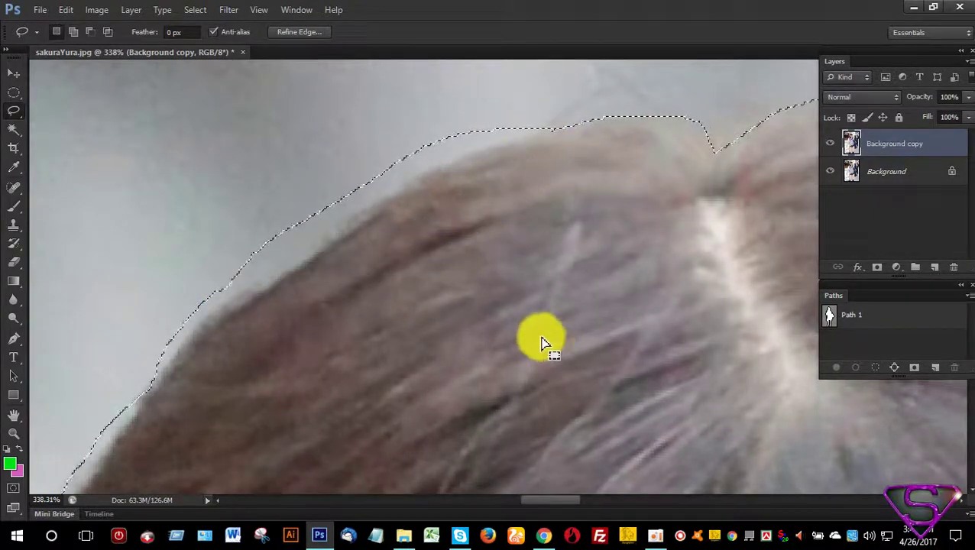
{"action": "scroll", "coordinate": [542, 340], "scroll_direction": "down", "scroll_amount": 4}
{"action": "scroll", "coordinate": [498, 303], "scroll_direction": "down", "scroll_amount": 1}
{"action": "scroll", "coordinate": [501, 300], "scroll_direction": "down", "scroll_amount": 2}
{"action": "scroll", "coordinate": [390, 240], "scroll_direction": "down", "scroll_amount": 1}
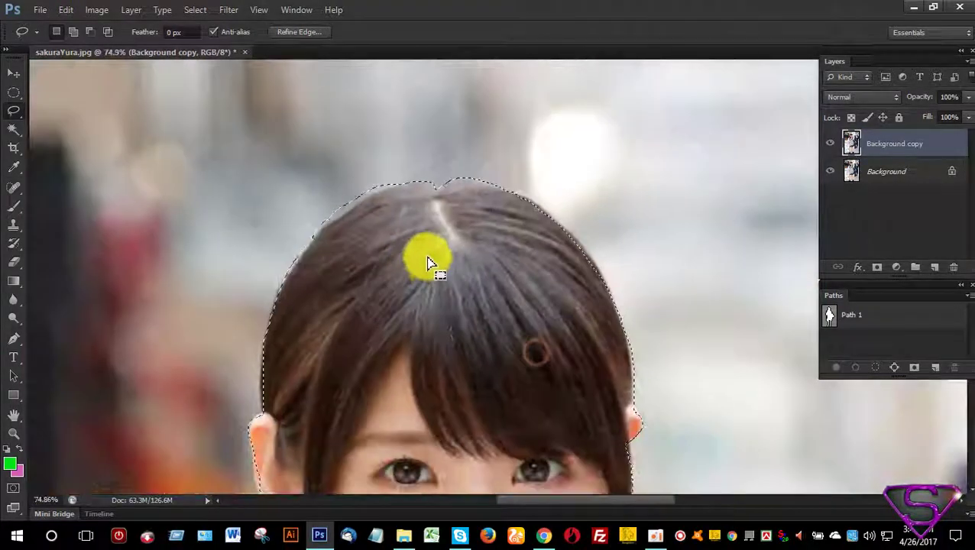
{"action": "scroll", "coordinate": [429, 261], "scroll_direction": "down", "scroll_amount": 1}
{"action": "scroll", "coordinate": [366, 211], "scroll_direction": "down", "scroll_amount": 1}
{"action": "scroll", "coordinate": [386, 306], "scroll_direction": "down", "scroll_amount": 2}
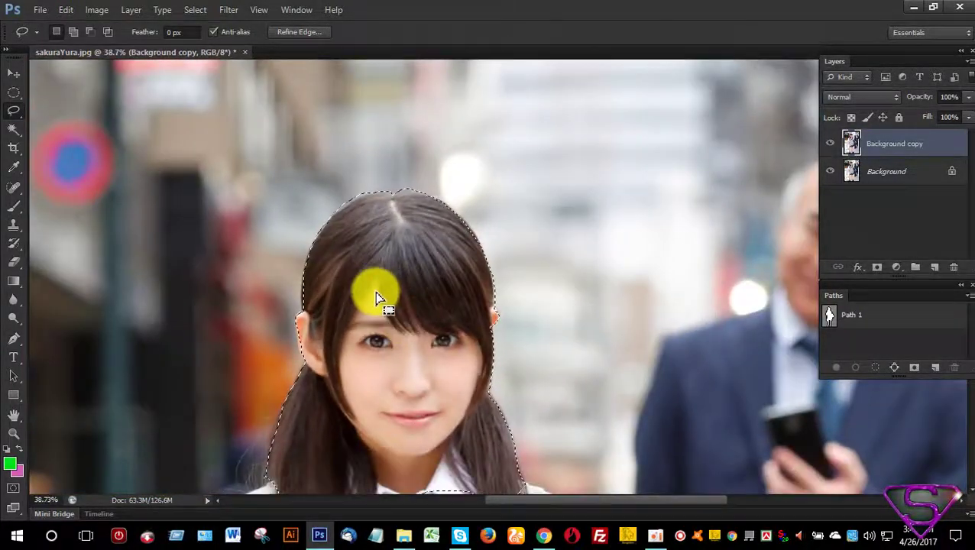
{"action": "scroll", "coordinate": [398, 341], "scroll_direction": "up", "scroll_amount": 3}
{"action": "scroll", "coordinate": [399, 342], "scroll_direction": "down", "scroll_amount": 2}
{"action": "scroll", "coordinate": [397, 342], "scroll_direction": "down", "scroll_amount": 1}
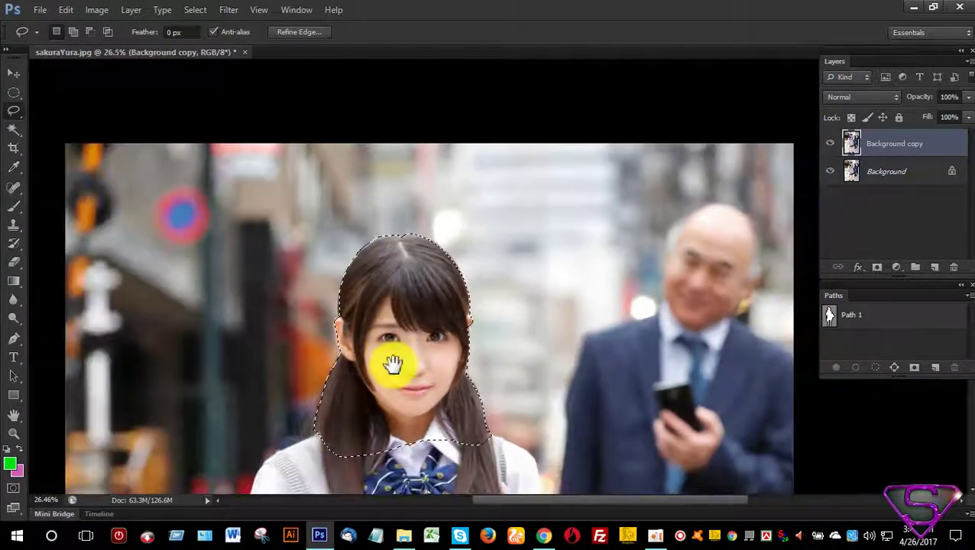
{"action": "scroll", "coordinate": [397, 341], "scroll_direction": "down", "scroll_amount": 1}
{"action": "scroll", "coordinate": [401, 341], "scroll_direction": "up", "scroll_amount": 1}
{"action": "scroll", "coordinate": [398, 341], "scroll_direction": "up", "scroll_amount": 2}
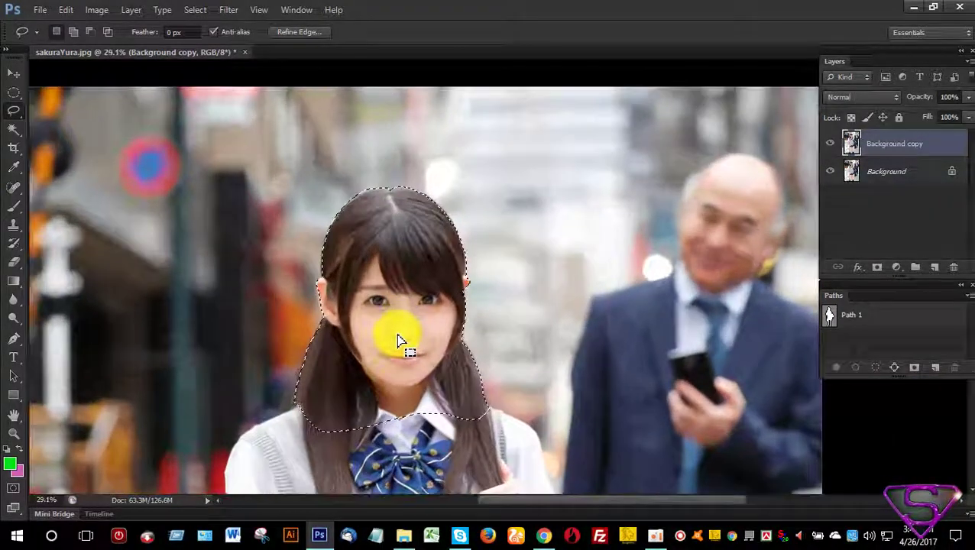
{"action": "scroll", "coordinate": [401, 342], "scroll_direction": "down", "scroll_amount": 2}
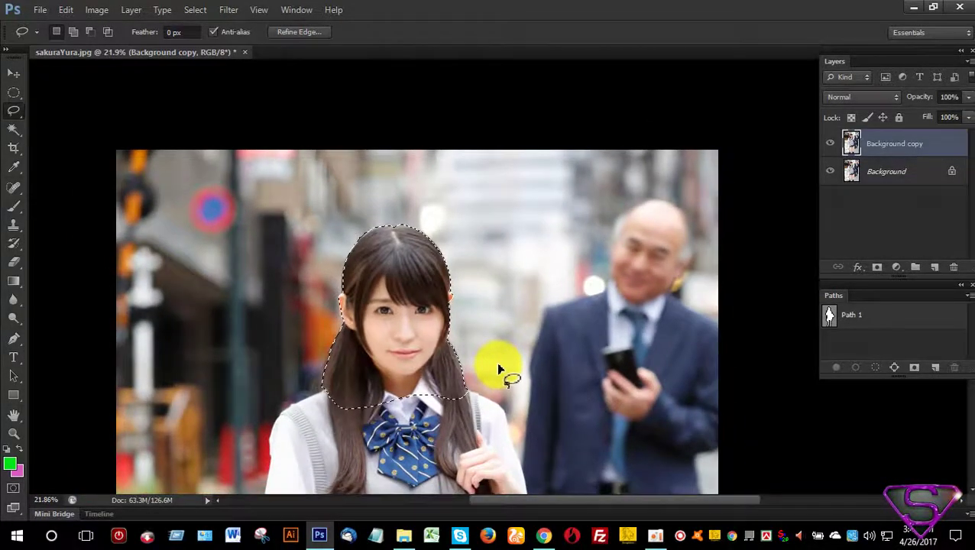
{"action": "left_click_drag", "start_coordinate": [497, 360], "coordinate": [503, 308]}
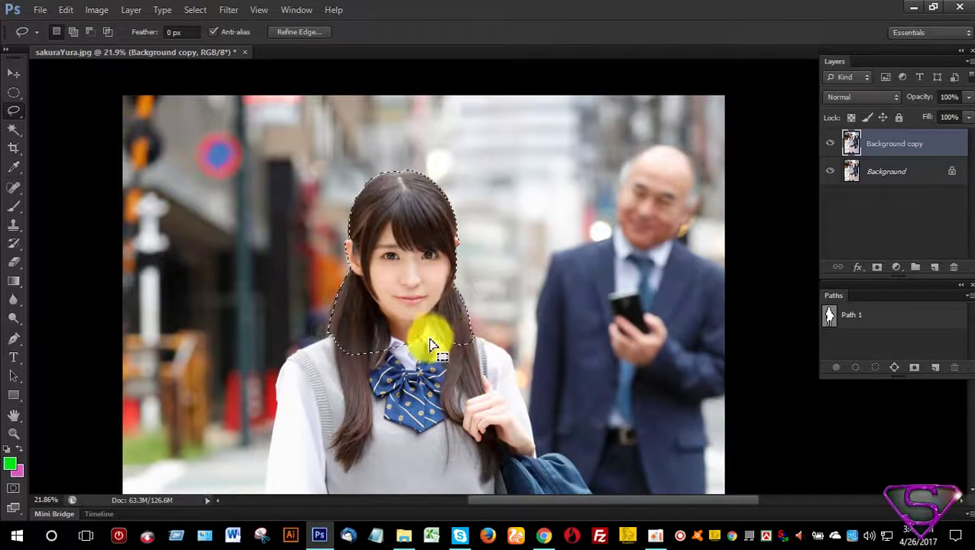
Step: Invert the head selection with Select > Inverse
{"action": "left_click", "coordinate": [196, 11]}
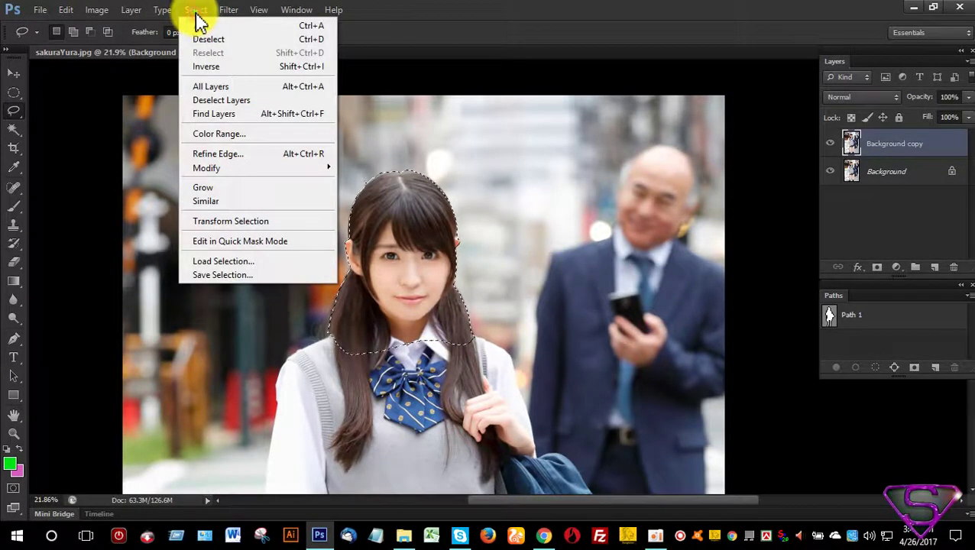
{"action": "left_click", "coordinate": [218, 73]}
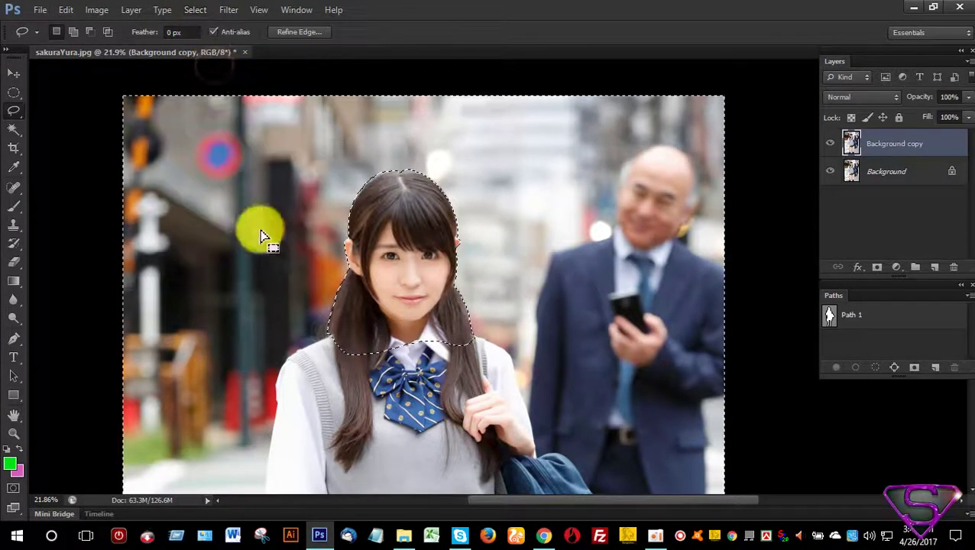
{"action": "scroll", "coordinate": [260, 229], "scroll_direction": "down", "scroll_amount": 1}
{"action": "scroll", "coordinate": [315, 251], "scroll_direction": "down", "scroll_amount": 2}
{"action": "scroll", "coordinate": [316, 260], "scroll_direction": "down", "scroll_amount": 2}
{"action": "scroll", "coordinate": [315, 269], "scroll_direction": "down", "scroll_amount": 1}
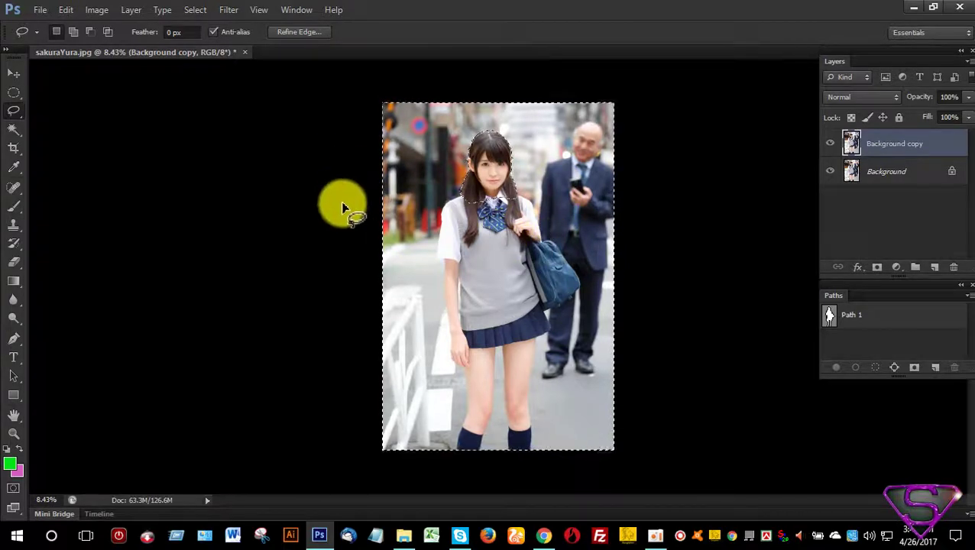
Step: Deselect with Ctrl+D, then restore the inverted selection with Ctrl+Shift+D
{"action": "key", "text": "ctrl+d"}
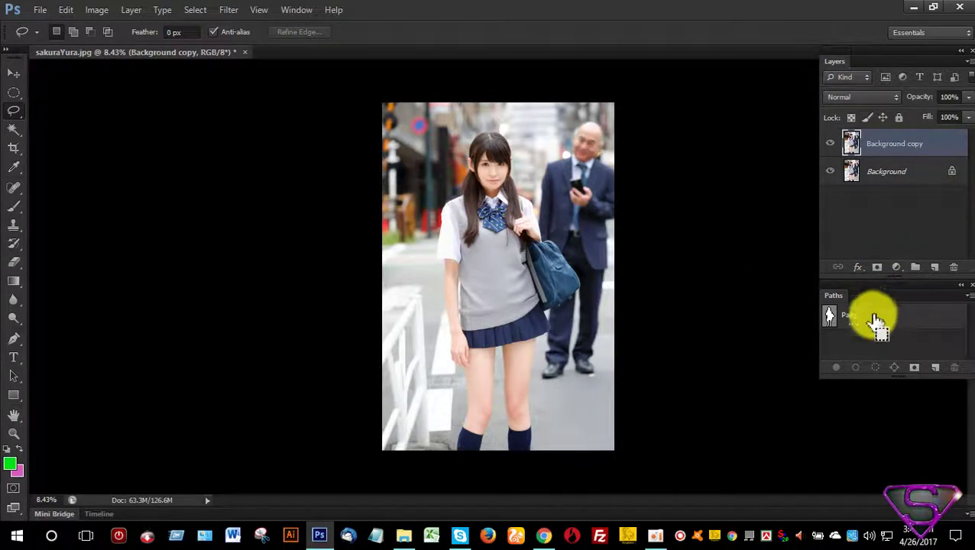
{"action": "key", "text": "ctrl+shift+d"}
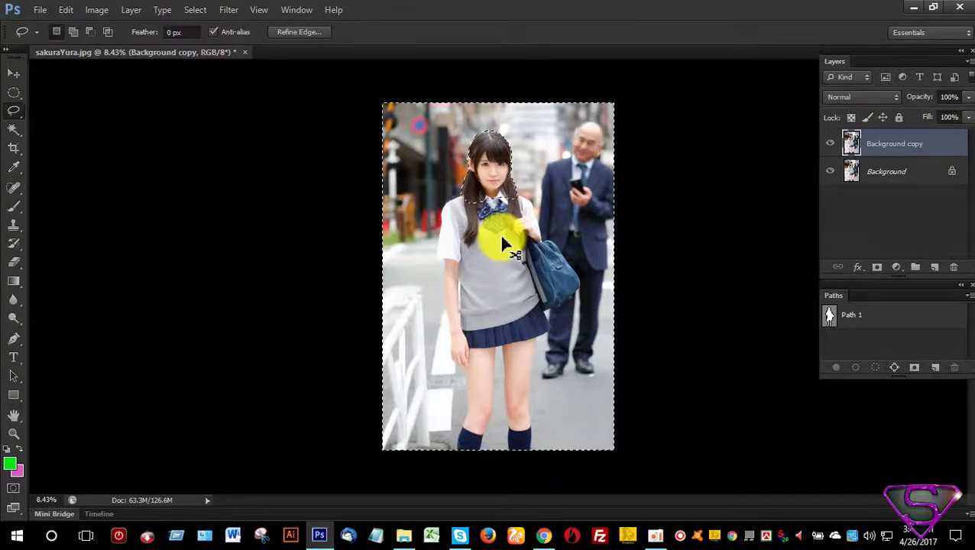
{"action": "scroll", "coordinate": [505, 237], "scroll_direction": "up", "scroll_amount": 1}
{"action": "scroll", "coordinate": [510, 214], "scroll_direction": "up", "scroll_amount": 1}
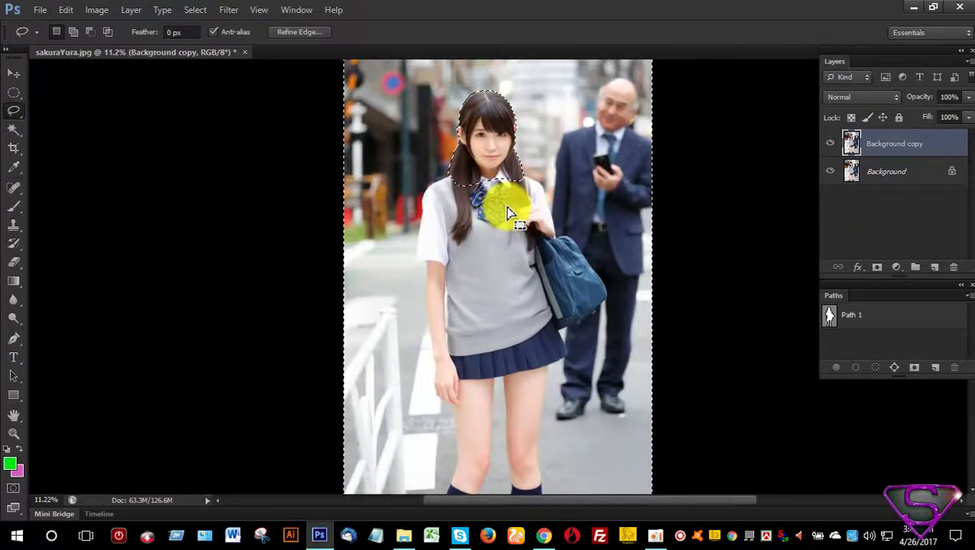
{"action": "scroll", "coordinate": [509, 214], "scroll_direction": "down", "scroll_amount": 1}
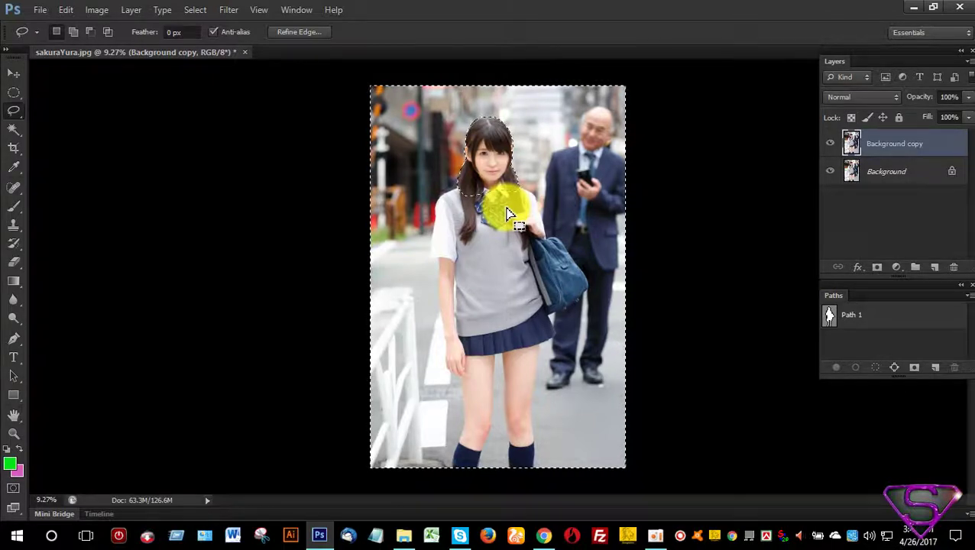
Step: Delete everything around the head from Background copy, then make Background the active layer
{"action": "key", "text": "Delete"}
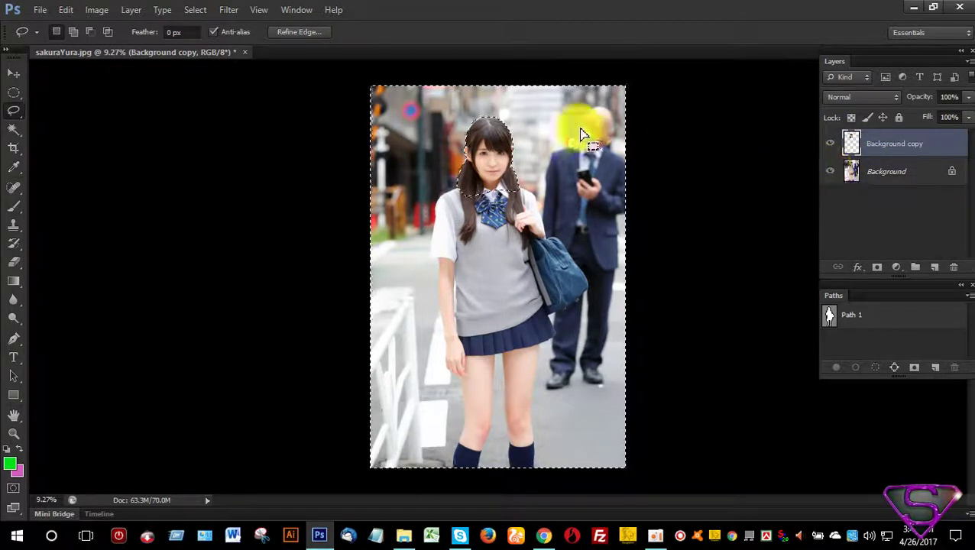
{"action": "left_click", "coordinate": [870, 180]}
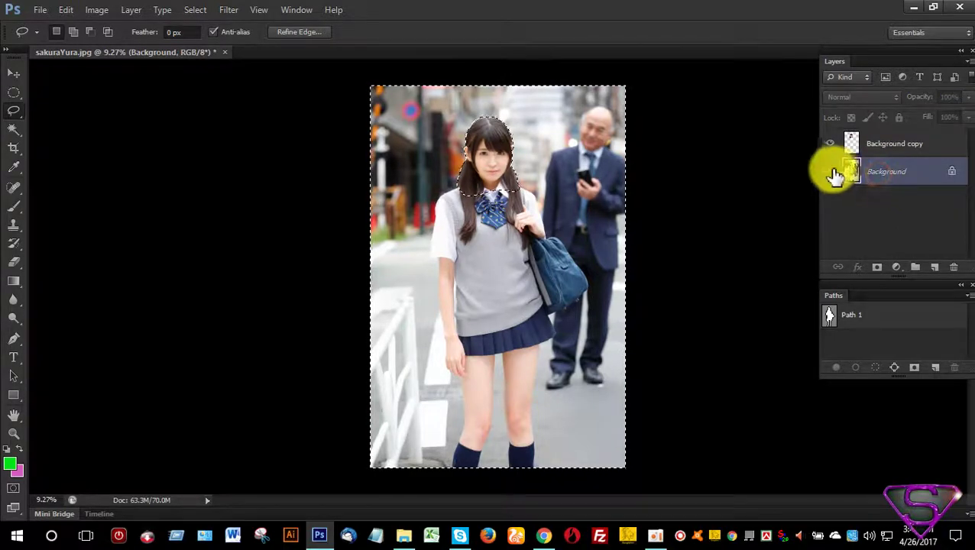
Step: Hide the Background layer and zoom in on the cut-out head over transparency
{"action": "left_click", "coordinate": [831, 173]}
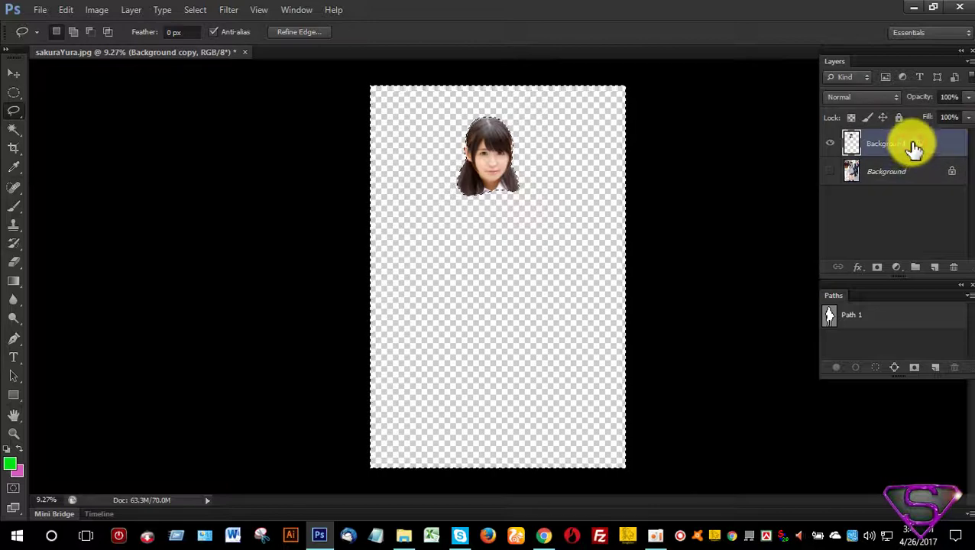
{"action": "scroll", "coordinate": [484, 122], "scroll_direction": "up", "scroll_amount": 2}
{"action": "scroll", "coordinate": [560, 136], "scroll_direction": "up", "scroll_amount": 1}
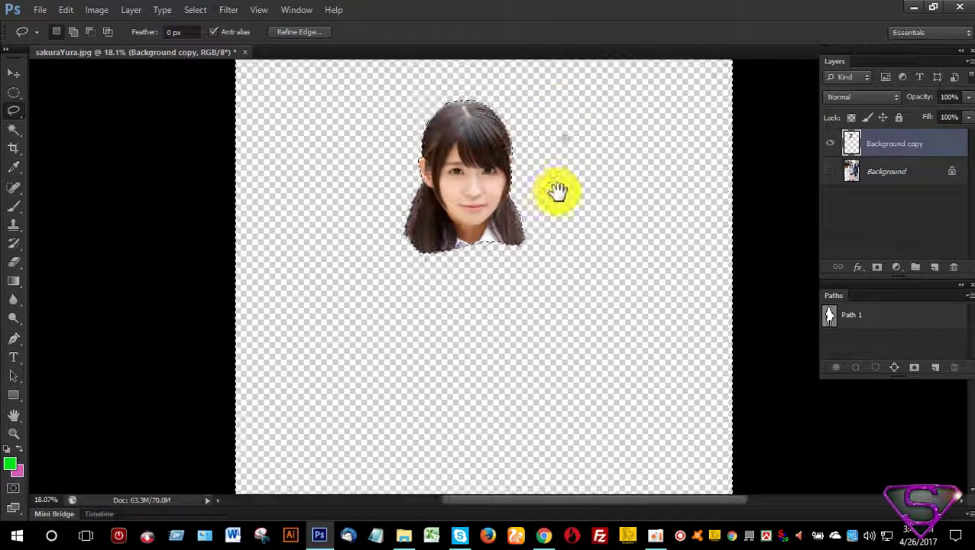
{"action": "scroll", "coordinate": [557, 191], "scroll_direction": "up", "scroll_amount": 1}
{"action": "scroll", "coordinate": [525, 224], "scroll_direction": "up", "scroll_amount": 2}
{"action": "scroll", "coordinate": [525, 239], "scroll_direction": "up", "scroll_amount": 2}
{"action": "left_click_drag", "start_coordinate": [571, 254], "coordinate": [596, 260]}
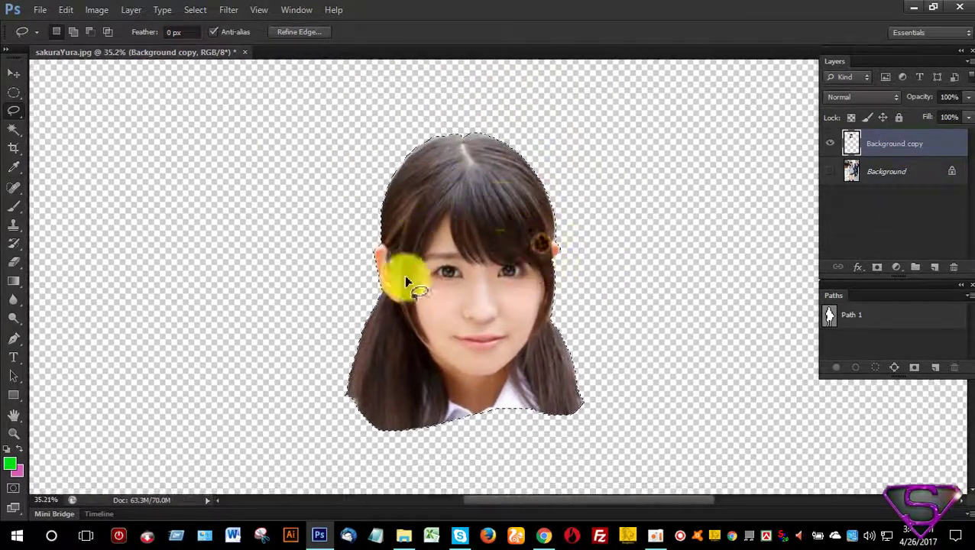
{"action": "scroll", "coordinate": [605, 260], "scroll_direction": "down", "scroll_amount": 1}
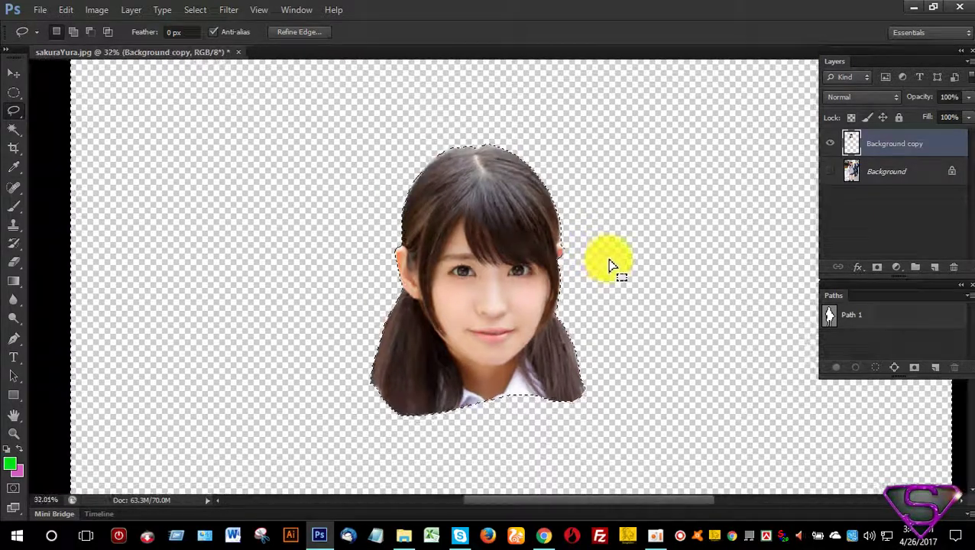
{"action": "scroll", "coordinate": [608, 265], "scroll_direction": "down", "scroll_amount": 2}
{"action": "scroll", "coordinate": [522, 207], "scroll_direction": "up", "scroll_amount": 2}
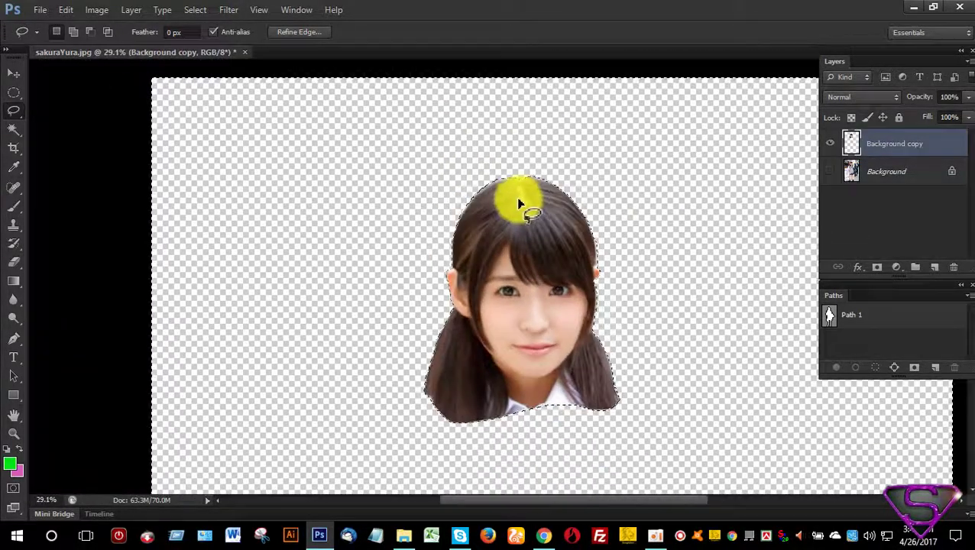
{"action": "scroll", "coordinate": [518, 198], "scroll_direction": "down", "scroll_amount": 1}
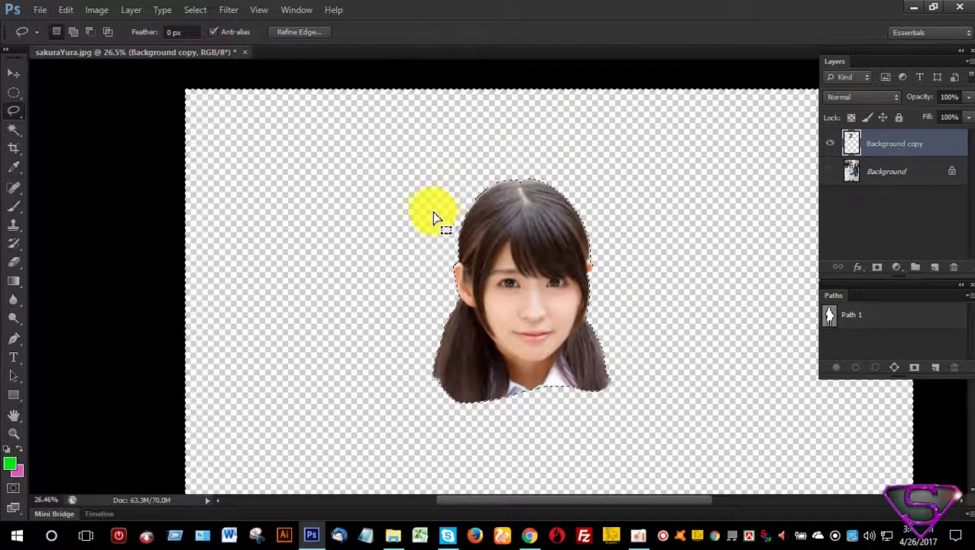
Step: Deselect to remove the marching ants around the cut-out head
{"action": "left_click", "coordinate": [196, 11]}
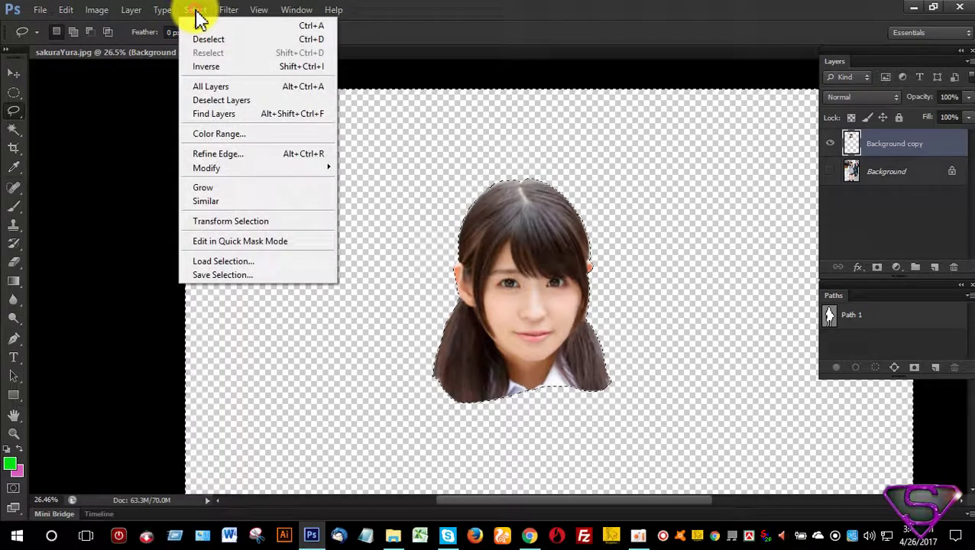
{"action": "left_click", "coordinate": [210, 40]}
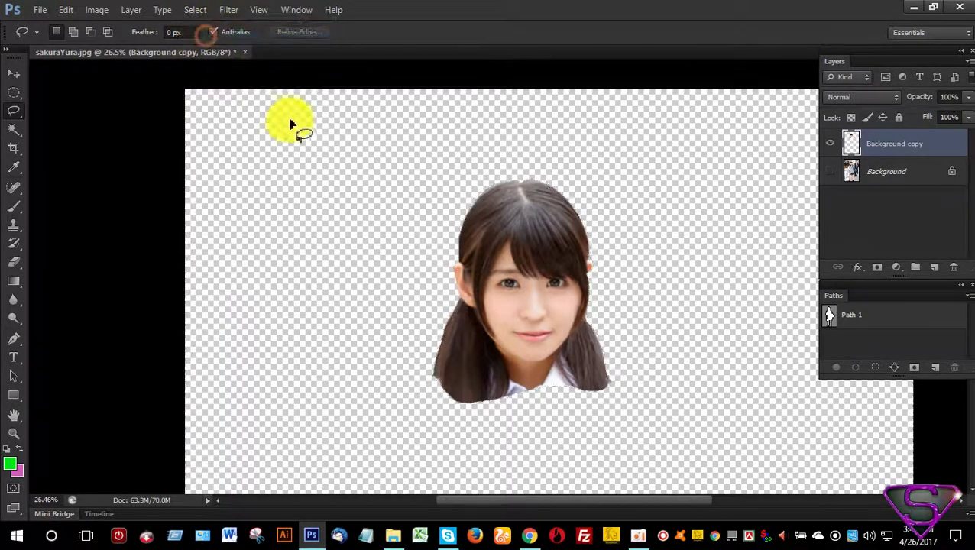
{"action": "scroll", "coordinate": [592, 282], "scroll_direction": "up", "scroll_amount": 3}
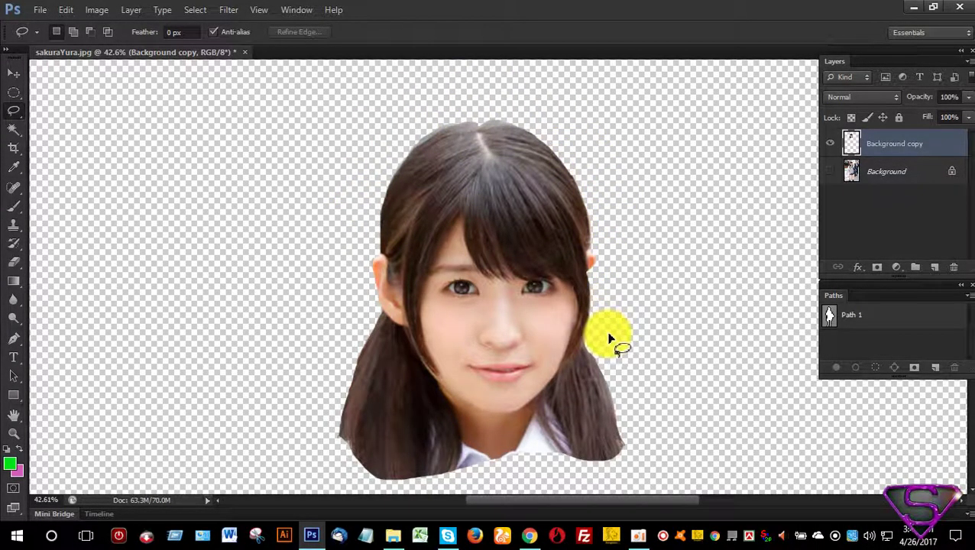
{"action": "scroll", "coordinate": [551, 237], "scroll_direction": "down", "scroll_amount": 1}
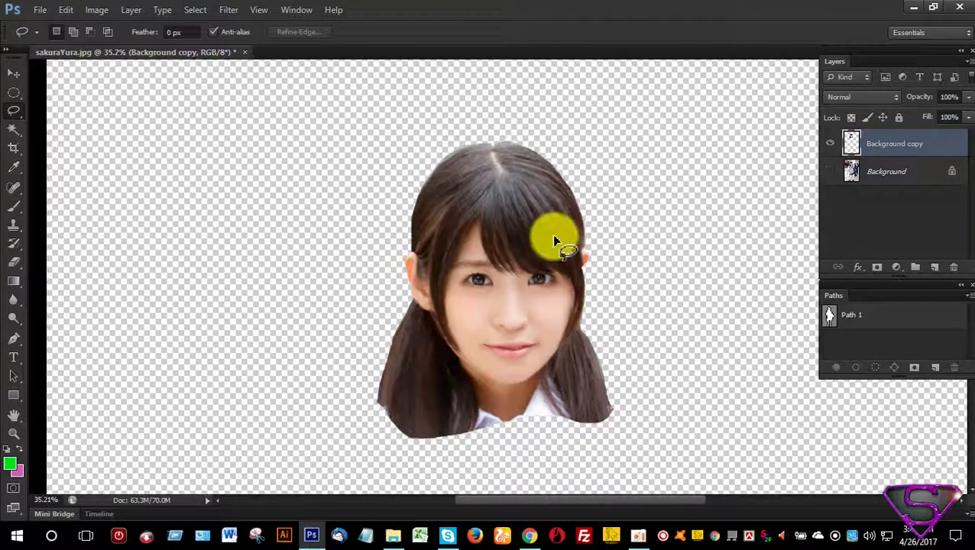
Step: Zoom in and out to inspect the edges of the cut-out head
{"action": "key", "text": "ctrl+Return"}
{"action": "scroll", "coordinate": [546, 226], "scroll_direction": "down", "scroll_amount": 1}
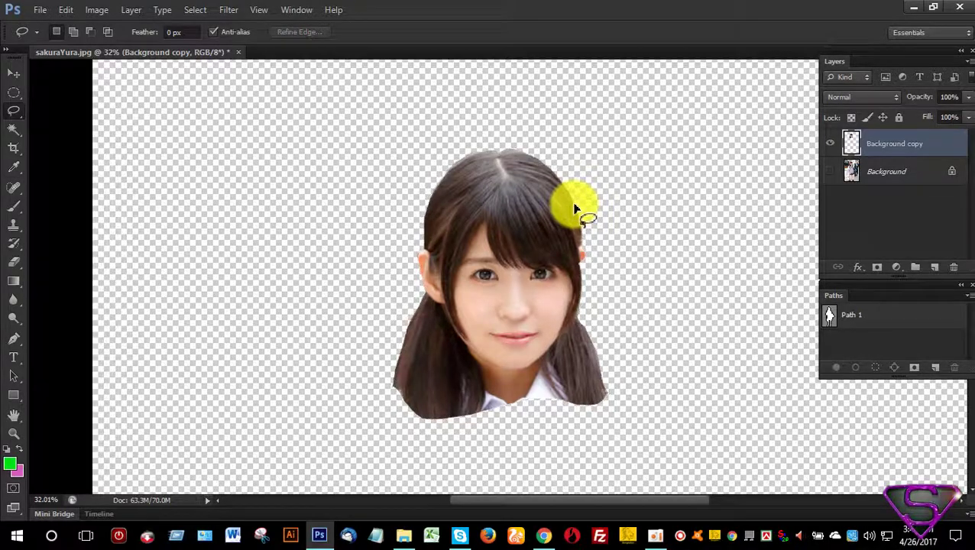
{"action": "scroll", "coordinate": [606, 266], "scroll_direction": "up", "scroll_amount": 3}
{"action": "scroll", "coordinate": [614, 261], "scroll_direction": "down", "scroll_amount": 1}
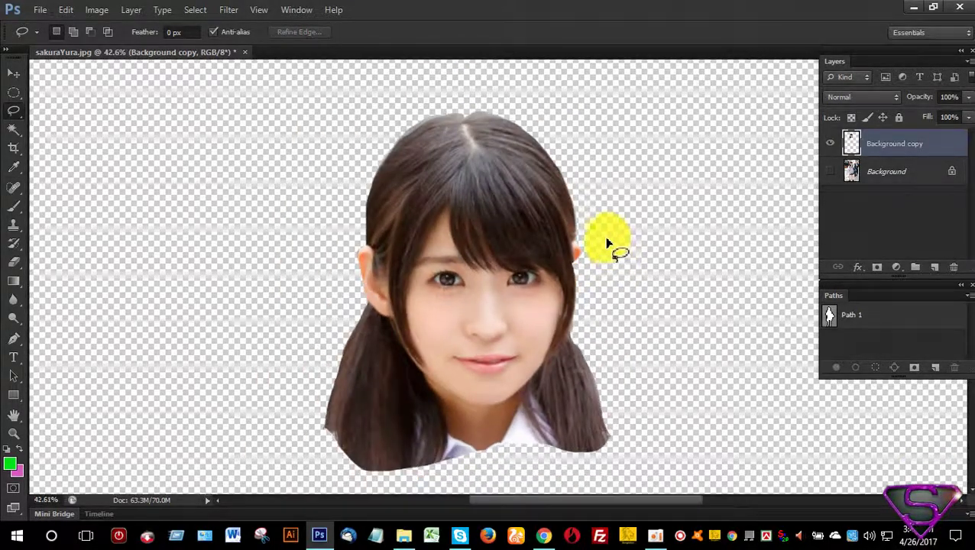
{"action": "scroll", "coordinate": [594, 232], "scroll_direction": "down", "scroll_amount": 1}
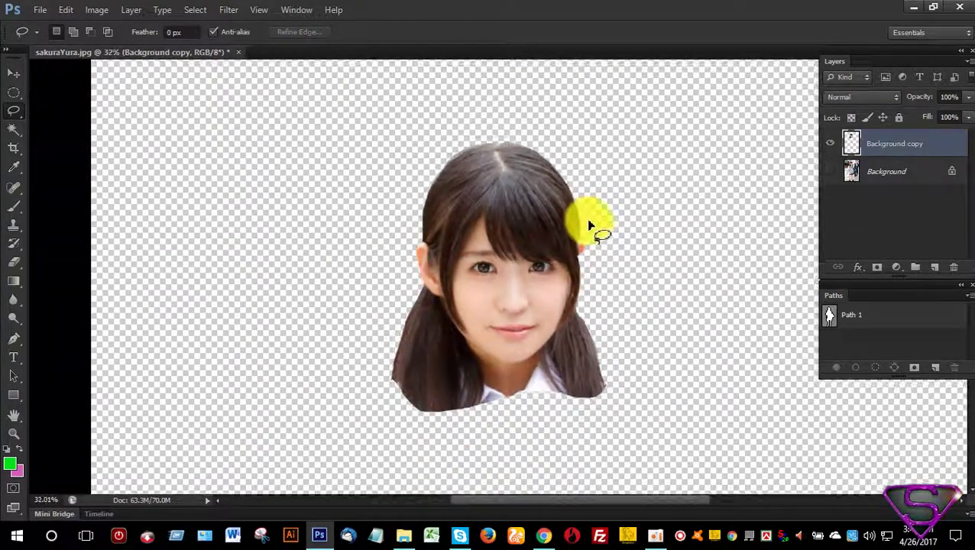
{"action": "scroll", "coordinate": [591, 225], "scroll_direction": "down", "scroll_amount": 1}
{"action": "scroll", "coordinate": [591, 208], "scroll_direction": "up", "scroll_amount": 1}
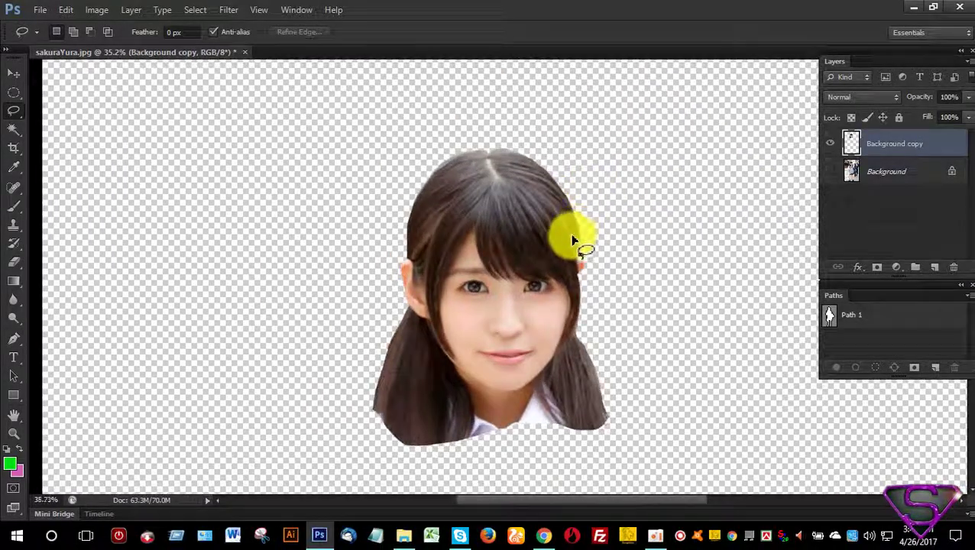
{"action": "scroll", "coordinate": [574, 240], "scroll_direction": "up", "scroll_amount": 1}
{"action": "scroll", "coordinate": [573, 241], "scroll_direction": "down", "scroll_amount": 2}
{"action": "scroll", "coordinate": [574, 241], "scroll_direction": "up", "scroll_amount": 1}
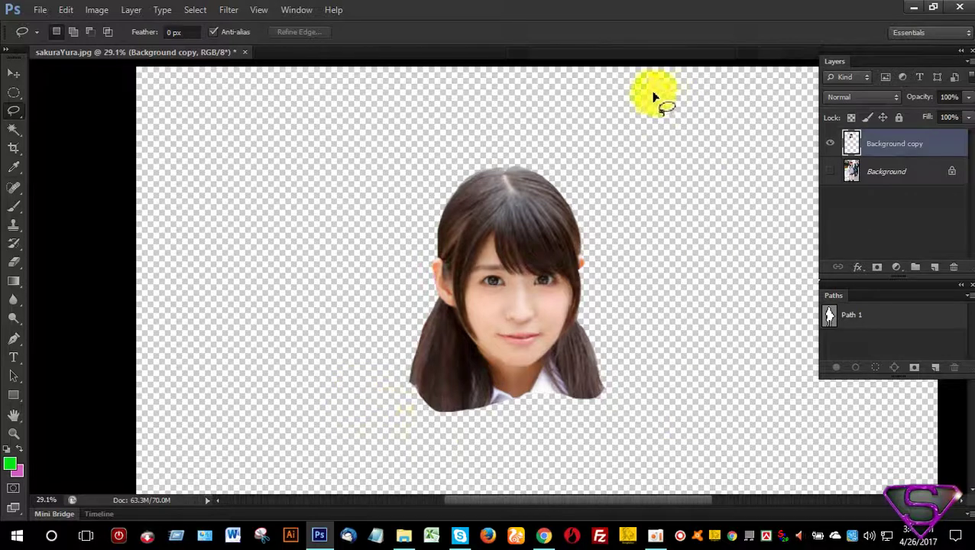
{"action": "scroll", "coordinate": [646, 146], "scroll_direction": "down", "scroll_amount": 1}
{"action": "scroll", "coordinate": [642, 214], "scroll_direction": "down", "scroll_amount": 1}
{"action": "scroll", "coordinate": [634, 240], "scroll_direction": "up", "scroll_amount": 1}
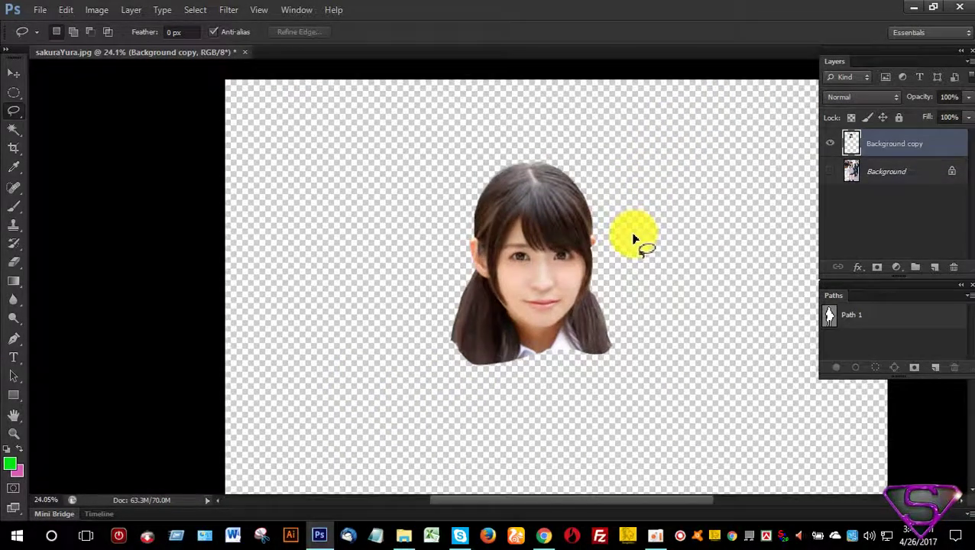
{"action": "scroll", "coordinate": [631, 239], "scroll_direction": "down", "scroll_amount": 1}
{"action": "scroll", "coordinate": [632, 239], "scroll_direction": "up", "scroll_amount": 1}
{"action": "scroll", "coordinate": [632, 239], "scroll_direction": "up", "scroll_amount": 1}
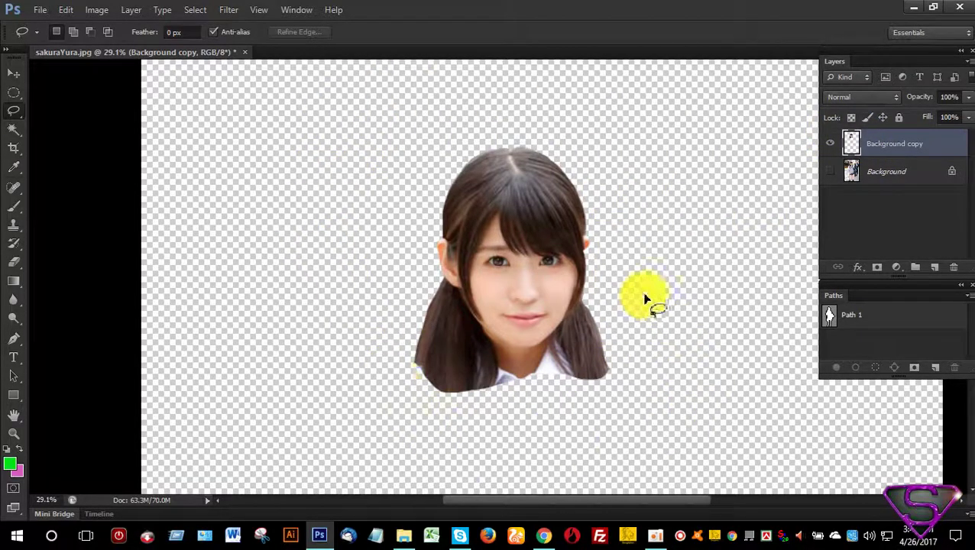
{"action": "scroll", "coordinate": [649, 260], "scroll_direction": "down", "scroll_amount": 1}
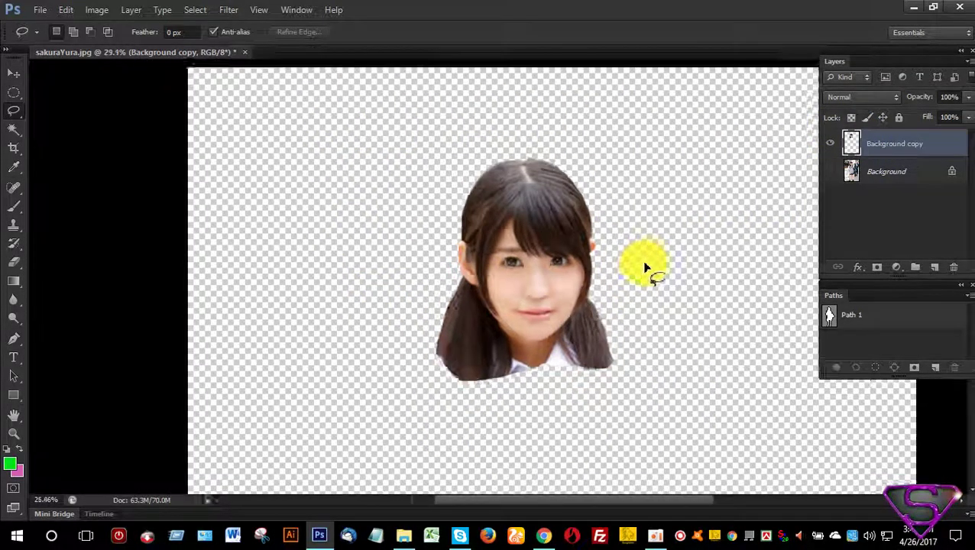
{"action": "scroll", "coordinate": [636, 191], "scroll_direction": "up", "scroll_amount": 1}
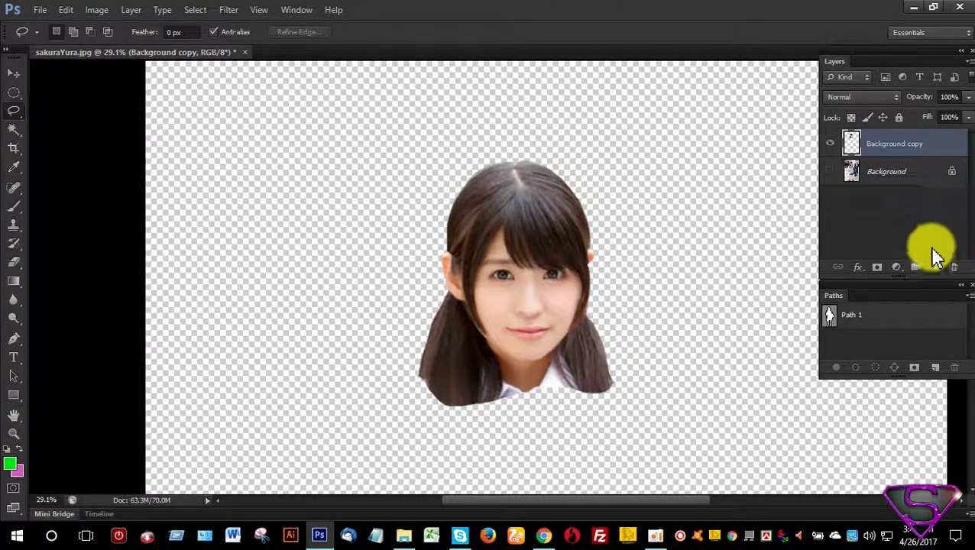
{"action": "left_click", "coordinate": [934, 266]}
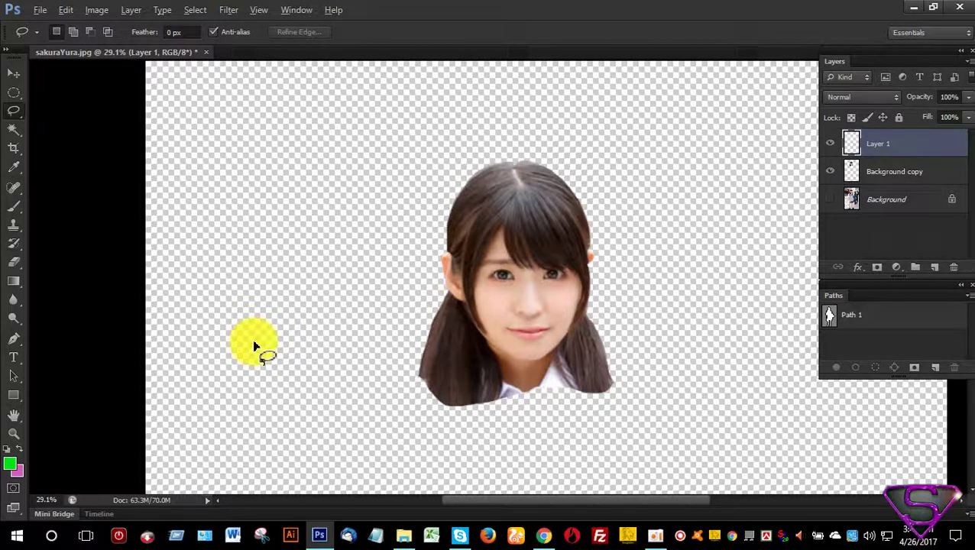
{"action": "key", "text": "alt+BackSpace"}
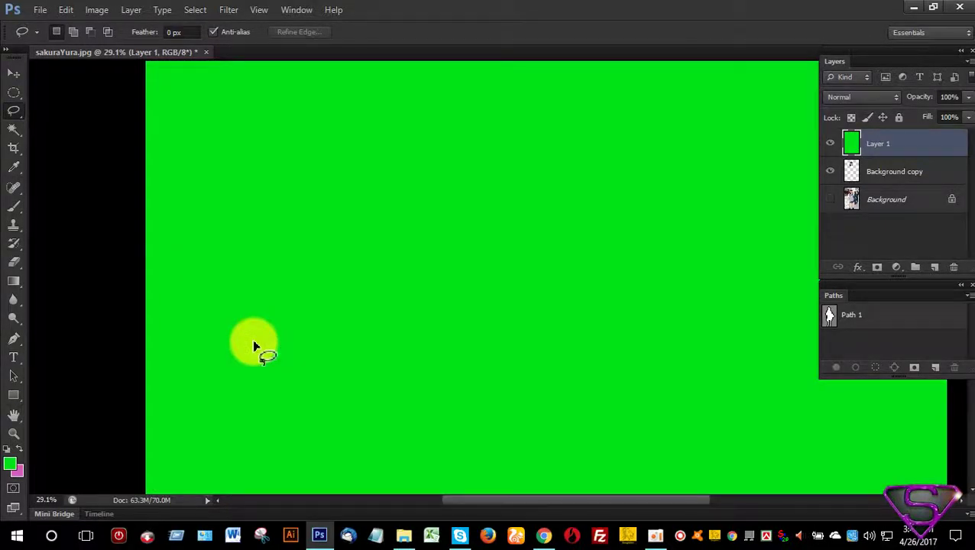
{"action": "scroll", "coordinate": [472, 374], "scroll_direction": "down", "scroll_amount": 1}
{"action": "scroll", "coordinate": [464, 352], "scroll_direction": "down", "scroll_amount": 3}
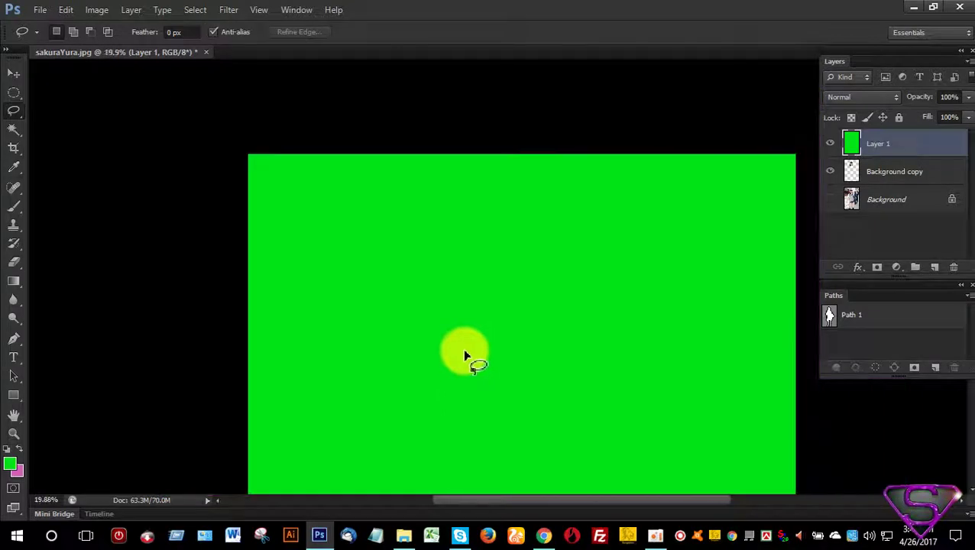
{"action": "scroll", "coordinate": [462, 352], "scroll_direction": "down", "scroll_amount": 3}
{"action": "scroll", "coordinate": [461, 351], "scroll_direction": "up", "scroll_amount": 3}
{"action": "scroll", "coordinate": [461, 353], "scroll_direction": "up", "scroll_amount": 1}
{"action": "scroll", "coordinate": [479, 342], "scroll_direction": "up", "scroll_amount": 1}
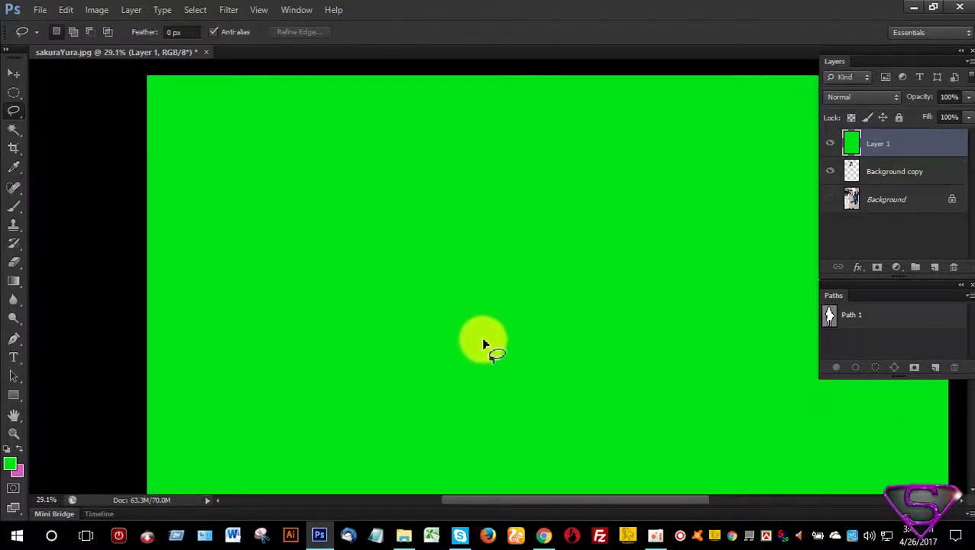
{"action": "scroll", "coordinate": [481, 342], "scroll_direction": "down", "scroll_amount": 2}
{"action": "left_click_drag", "start_coordinate": [480, 342], "coordinate": [423, 268]}
{"action": "scroll", "coordinate": [428, 265], "scroll_direction": "down", "scroll_amount": 1}
{"action": "scroll", "coordinate": [434, 272], "scroll_direction": "down", "scroll_amount": 1}
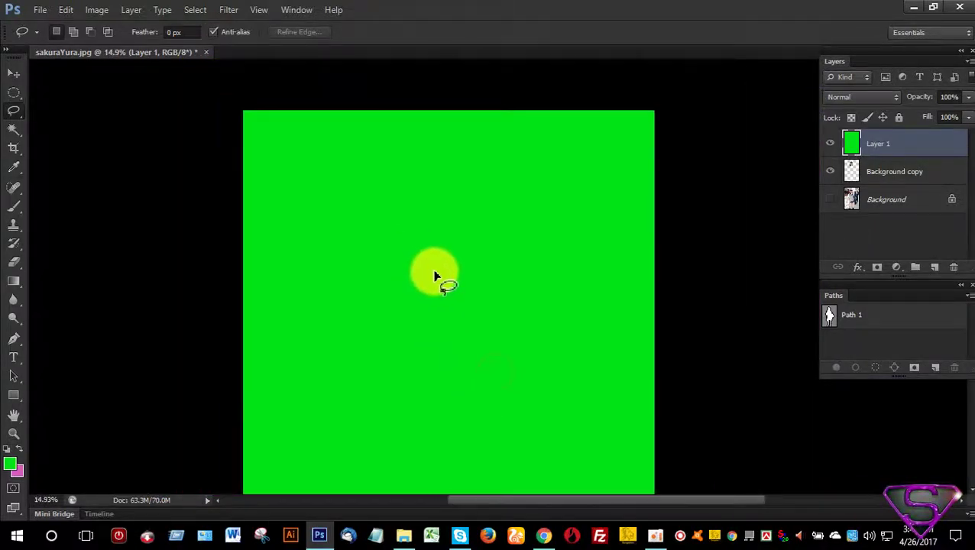
{"action": "scroll", "coordinate": [437, 275], "scroll_direction": "down", "scroll_amount": 1}
{"action": "scroll", "coordinate": [436, 277], "scroll_direction": "up", "scroll_amount": 1}
{"action": "scroll", "coordinate": [437, 277], "scroll_direction": "up", "scroll_amount": 3}
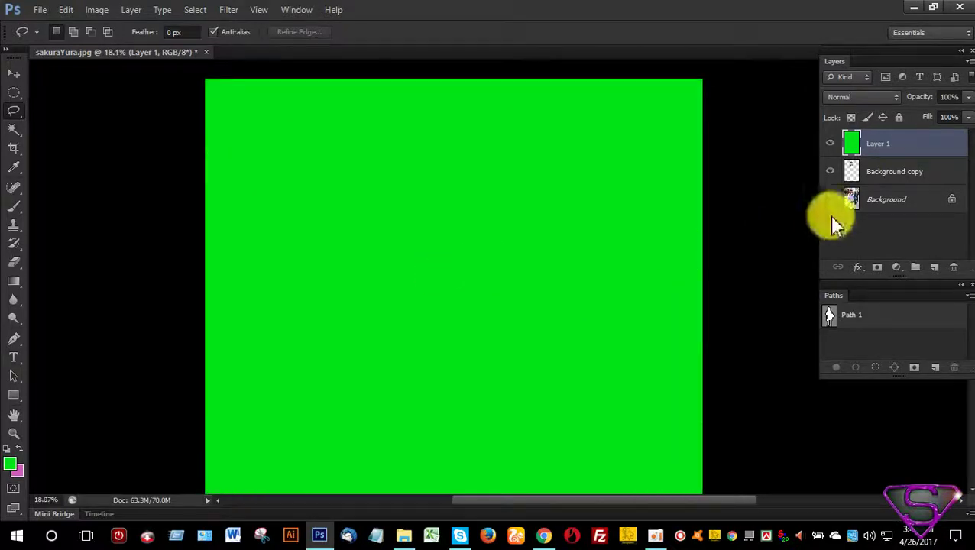
{"action": "left_click", "coordinate": [899, 177]}
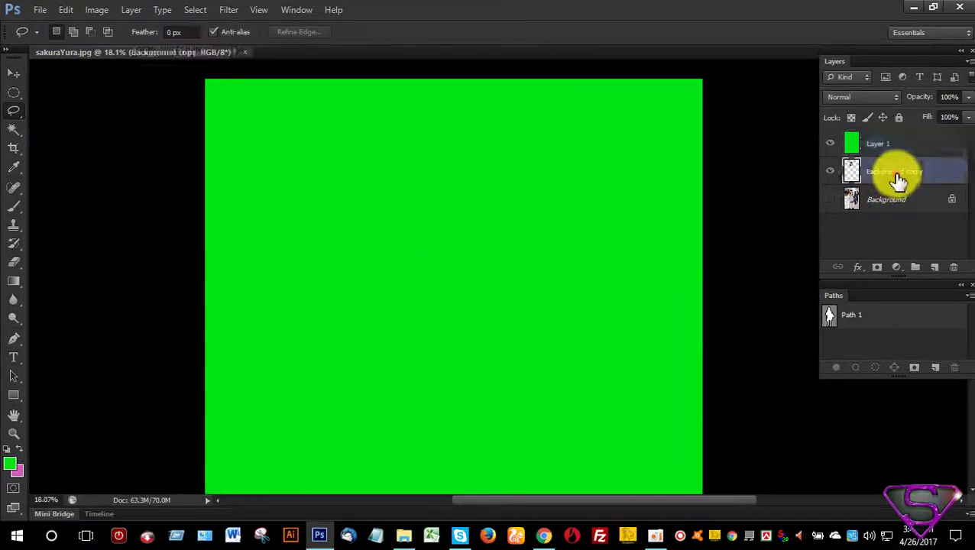
{"action": "left_click", "coordinate": [893, 147]}
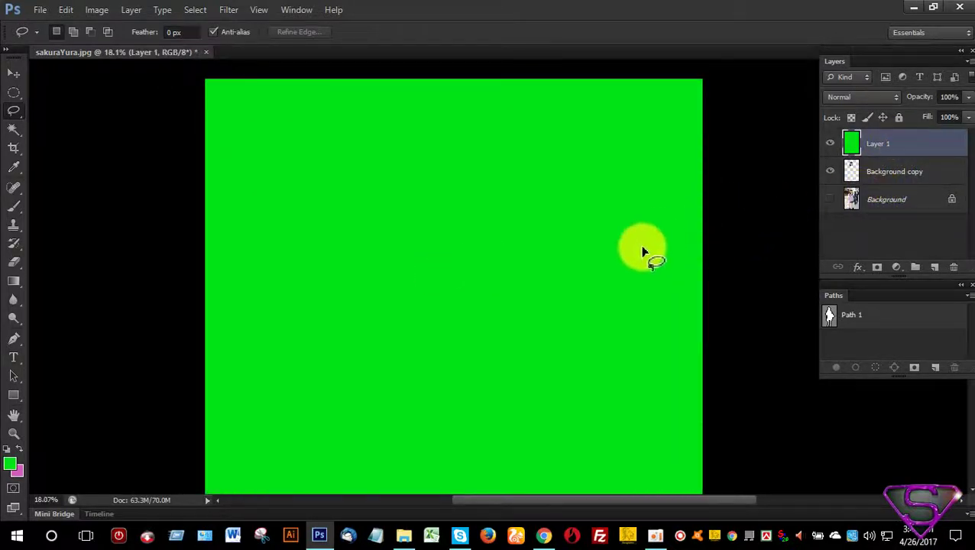
{"action": "scroll", "coordinate": [644, 252], "scroll_direction": "down", "scroll_amount": 1}
{"action": "scroll", "coordinate": [644, 253], "scroll_direction": "down", "scroll_amount": 1}
{"action": "scroll", "coordinate": [644, 251], "scroll_direction": "up", "scroll_amount": 1}
{"action": "scroll", "coordinate": [644, 251], "scroll_direction": "down", "scroll_amount": 1}
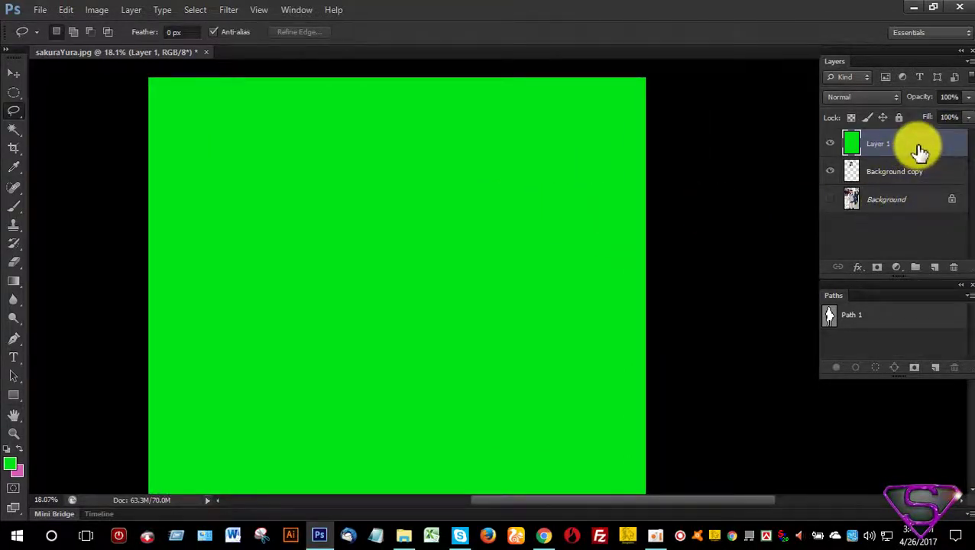
Step: Move green Layer 1 below Background copy so the head shows on green
{"action": "mouse_move", "coordinate": [918, 151]}
{"action": "left_mouse_down"}
{"action": "mouse_move", "coordinate": [907, 176]}
{"action": "mouse_move", "coordinate": [908, 147]}
{"action": "left_mouse_up"}
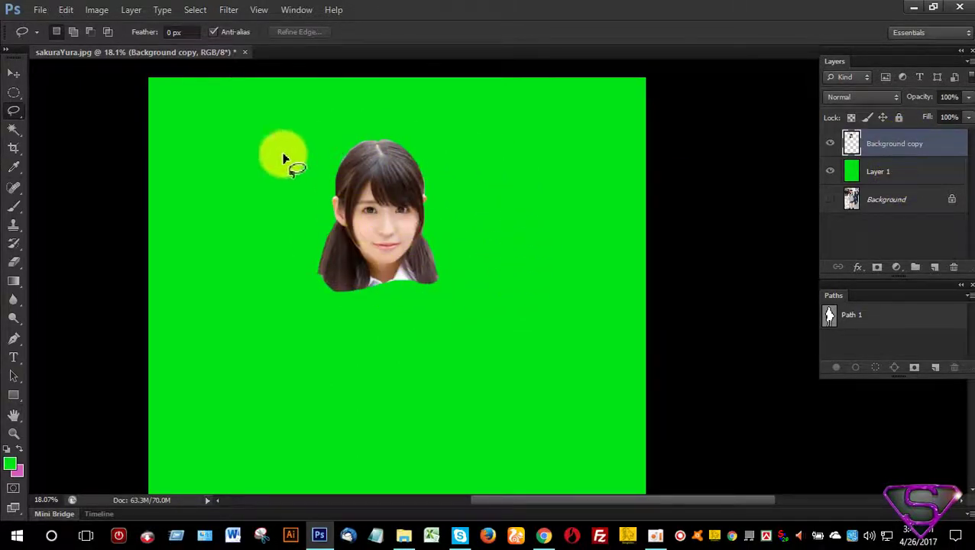
{"action": "scroll", "coordinate": [383, 184], "scroll_direction": "up", "scroll_amount": 2}
{"action": "scroll", "coordinate": [417, 229], "scroll_direction": "up", "scroll_amount": 2}
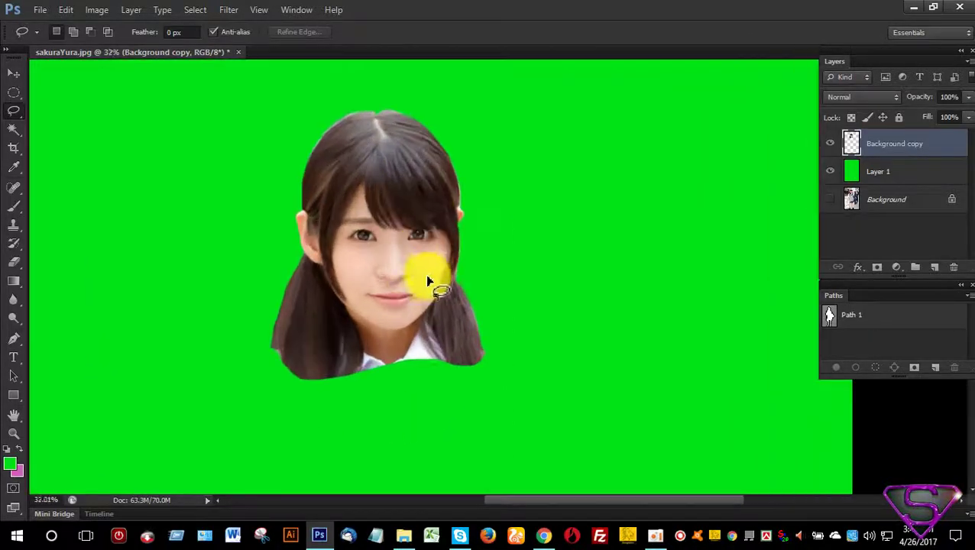
{"action": "scroll", "coordinate": [424, 290], "scroll_direction": "down", "scroll_amount": 1}
{"action": "scroll", "coordinate": [425, 289], "scroll_direction": "down", "scroll_amount": 2}
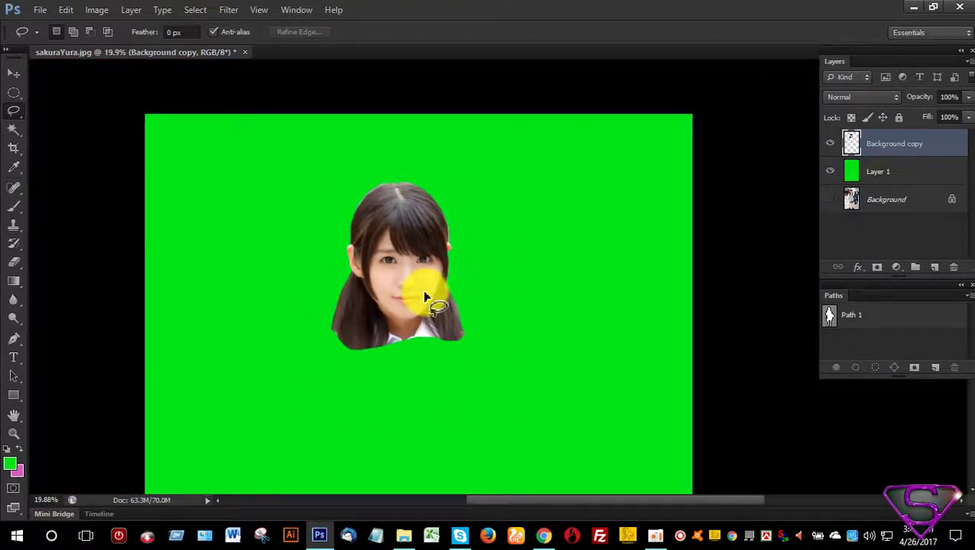
Step: Select Layer 1, the green fill layer, for recolouring
{"action": "left_click", "coordinate": [898, 176]}
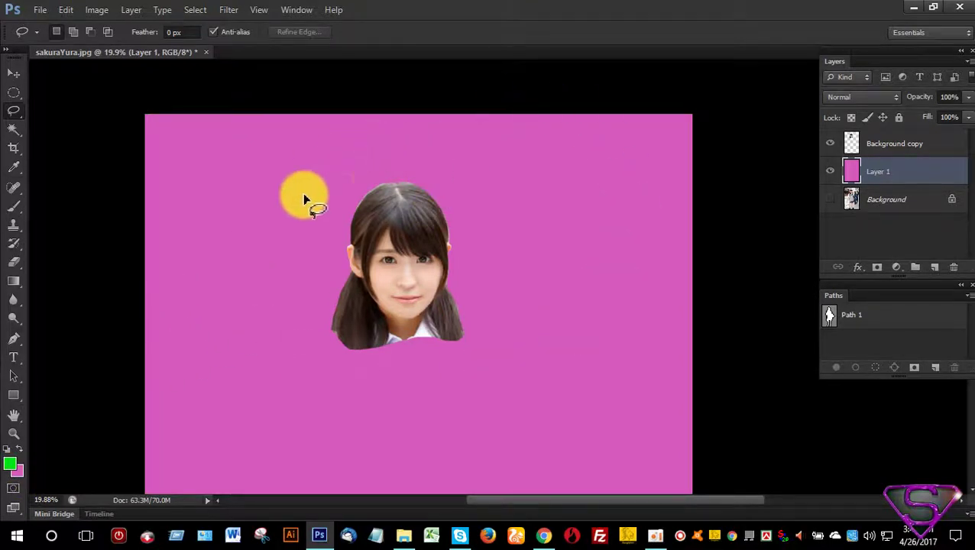
{"action": "scroll", "coordinate": [484, 365], "scroll_direction": "down", "scroll_amount": 2}
{"action": "scroll", "coordinate": [483, 371], "scroll_direction": "up", "scroll_amount": 3}
{"action": "scroll", "coordinate": [527, 352], "scroll_direction": "up", "scroll_amount": 1}
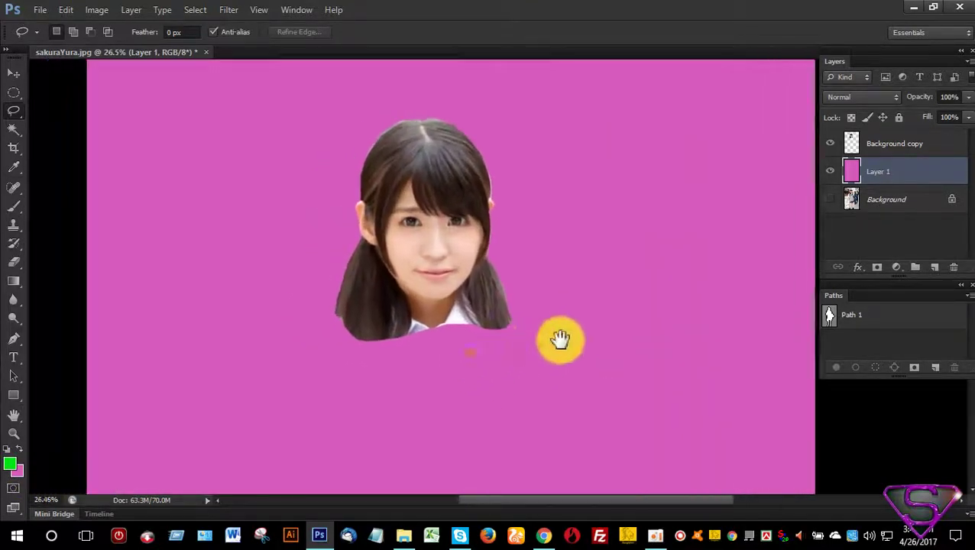
{"action": "scroll", "coordinate": [547, 346], "scroll_direction": "down", "scroll_amount": 1}
{"action": "scroll", "coordinate": [545, 338], "scroll_direction": "down", "scroll_amount": 1}
{"action": "scroll", "coordinate": [559, 337], "scroll_direction": "up", "scroll_amount": 2}
{"action": "scroll", "coordinate": [566, 349], "scroll_direction": "down", "scroll_amount": 1}
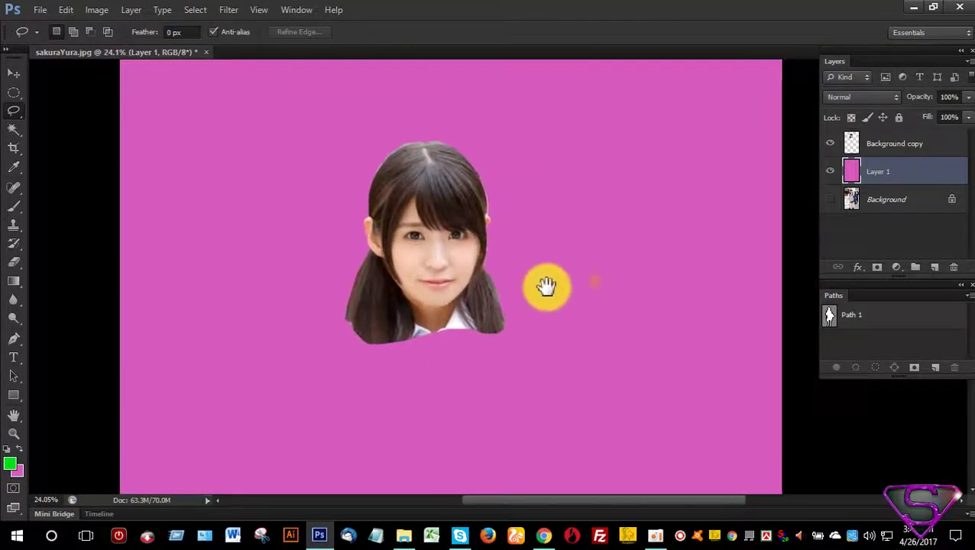
{"action": "scroll", "coordinate": [545, 283], "scroll_direction": "down", "scroll_amount": 2}
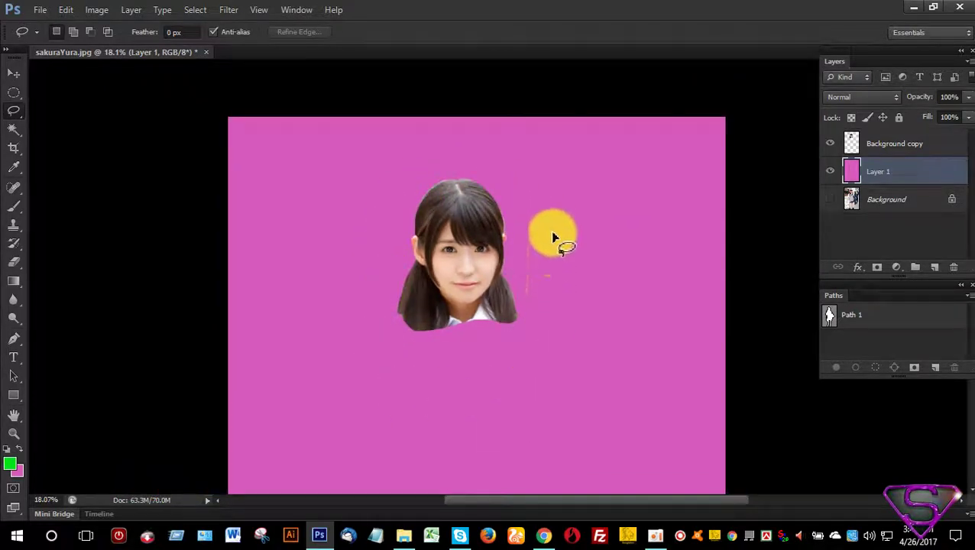
Step: Fill Layer 1 with solid magenta pink in place of the green
{"action": "scroll", "coordinate": [589, 348], "scroll_direction": "down", "scroll_amount": 1}
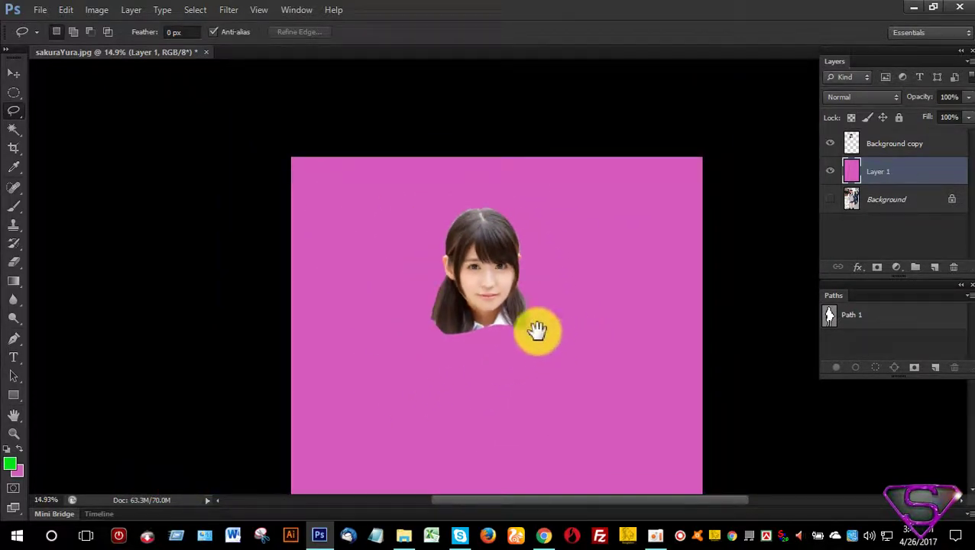
{"action": "scroll", "coordinate": [493, 295], "scroll_direction": "down", "scroll_amount": 2}
{"action": "scroll", "coordinate": [528, 245], "scroll_direction": "down", "scroll_amount": 1}
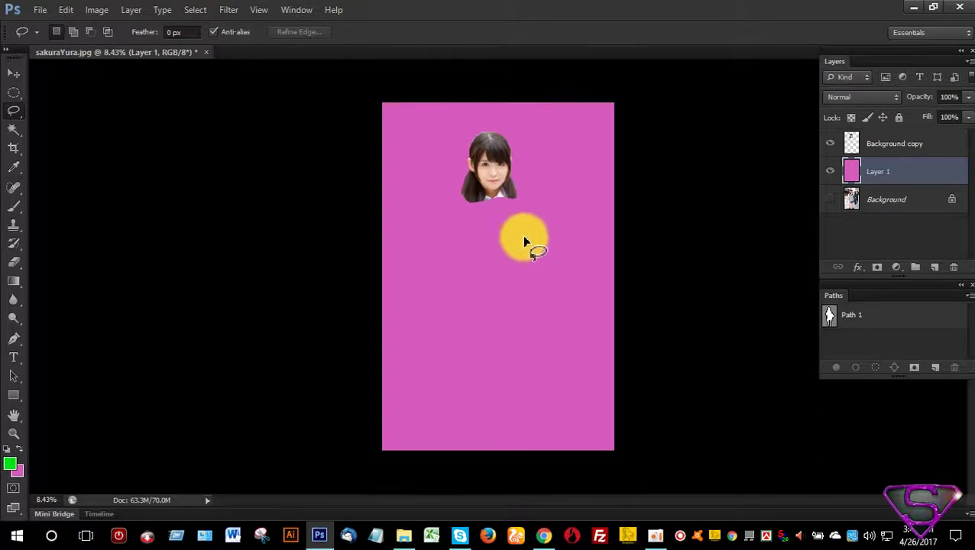
{"action": "scroll", "coordinate": [592, 138], "scroll_direction": "up", "scroll_amount": 2}
{"action": "scroll", "coordinate": [506, 156], "scroll_direction": "up", "scroll_amount": 1}
{"action": "scroll", "coordinate": [504, 240], "scroll_direction": "up", "scroll_amount": 1}
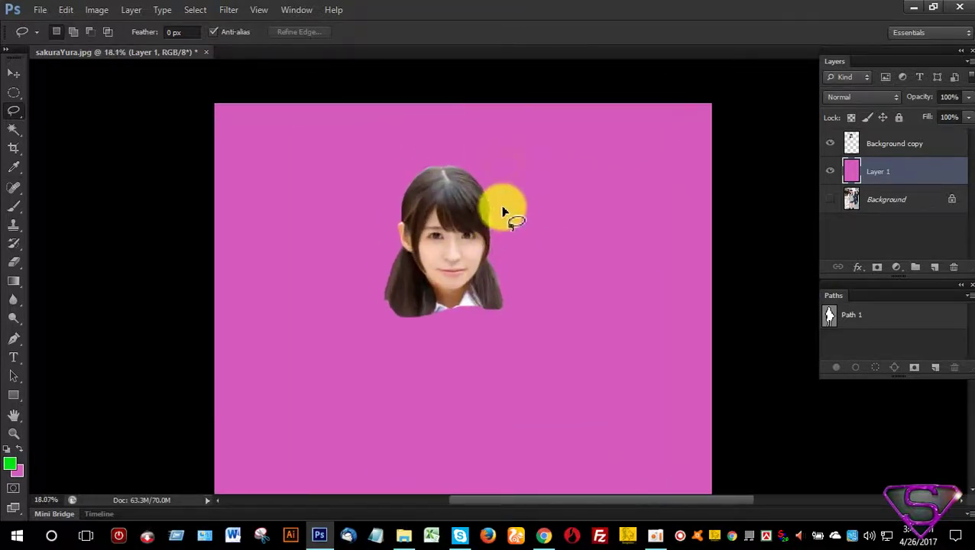
{"action": "scroll", "coordinate": [500, 212], "scroll_direction": "up", "scroll_amount": 1}
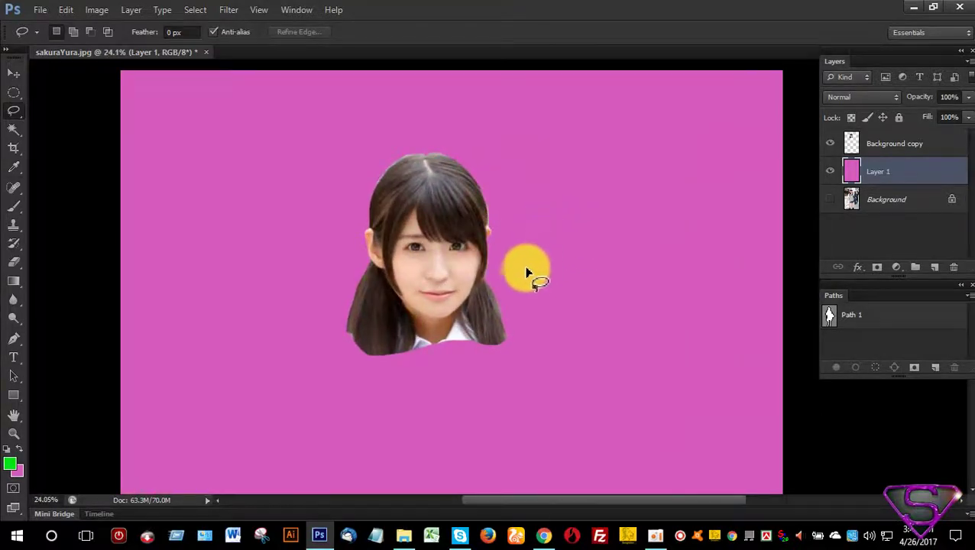
{"action": "scroll", "coordinate": [526, 272], "scroll_direction": "down", "scroll_amount": 1}
{"action": "scroll", "coordinate": [523, 275], "scroll_direction": "up", "scroll_amount": 1}
{"action": "scroll", "coordinate": [522, 279], "scroll_direction": "up", "scroll_amount": 1}
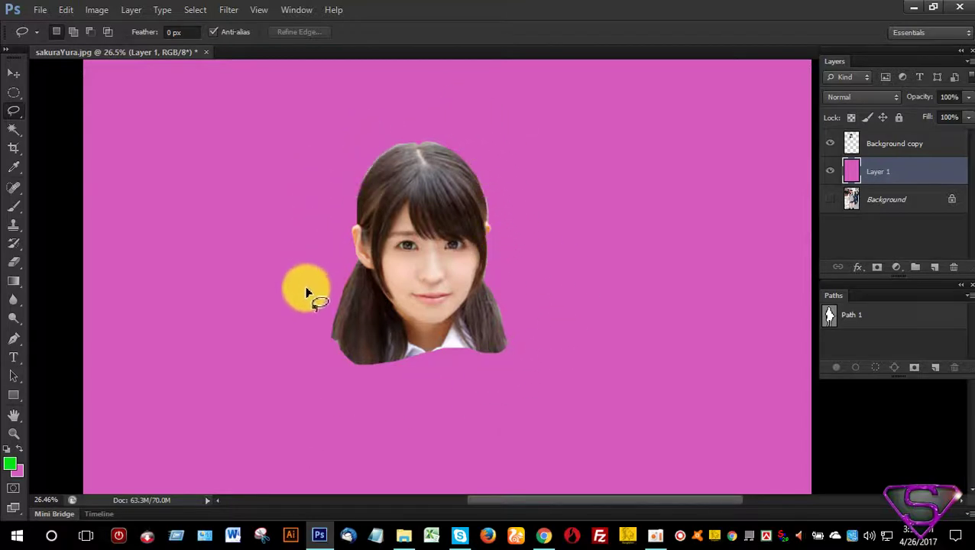
{"action": "scroll", "coordinate": [503, 384], "scroll_direction": "up", "scroll_amount": 1}
{"action": "scroll", "coordinate": [477, 302], "scroll_direction": "up", "scroll_amount": 1}
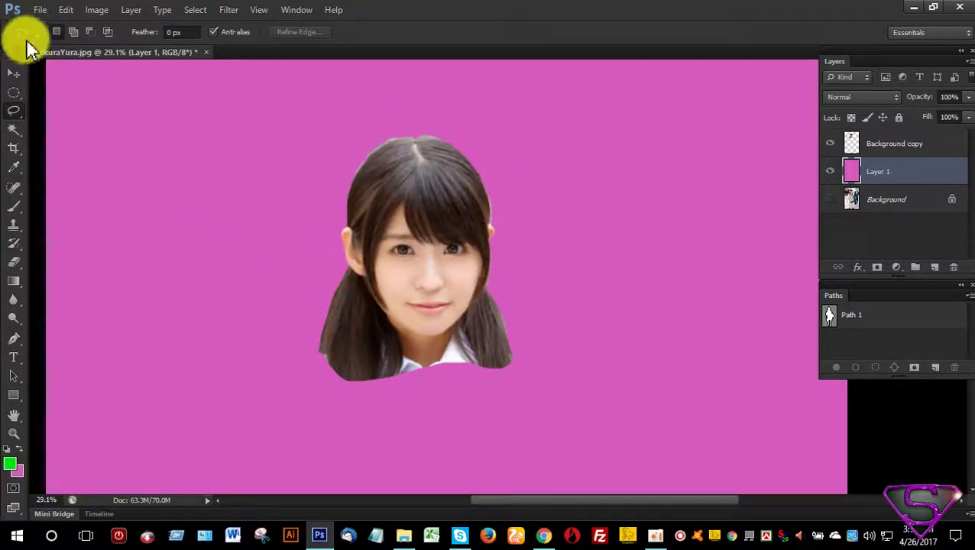
Step: Start a Save As in Photoshop PSD format and begin naming it 'Working image head'
{"action": "left_click", "coordinate": [40, 10]}
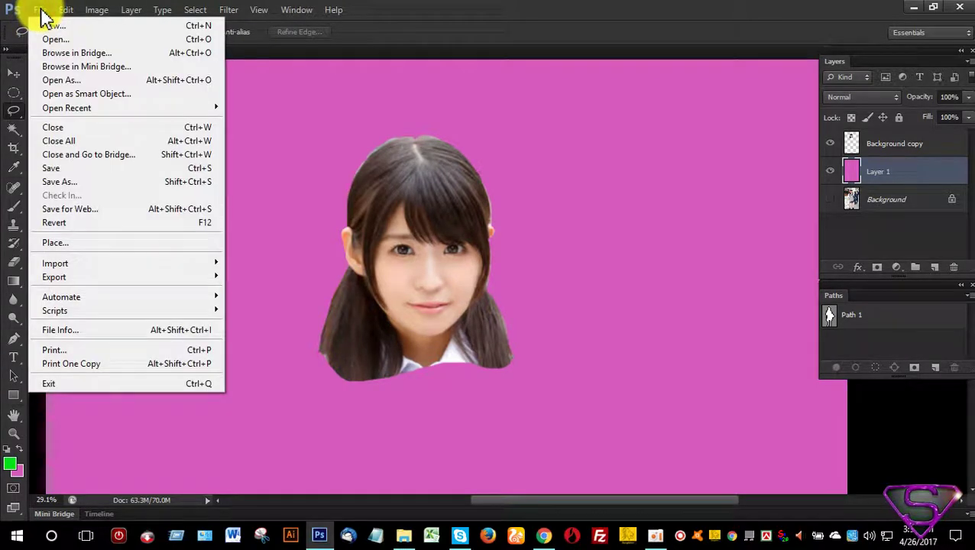
{"action": "left_click", "coordinate": [89, 169]}
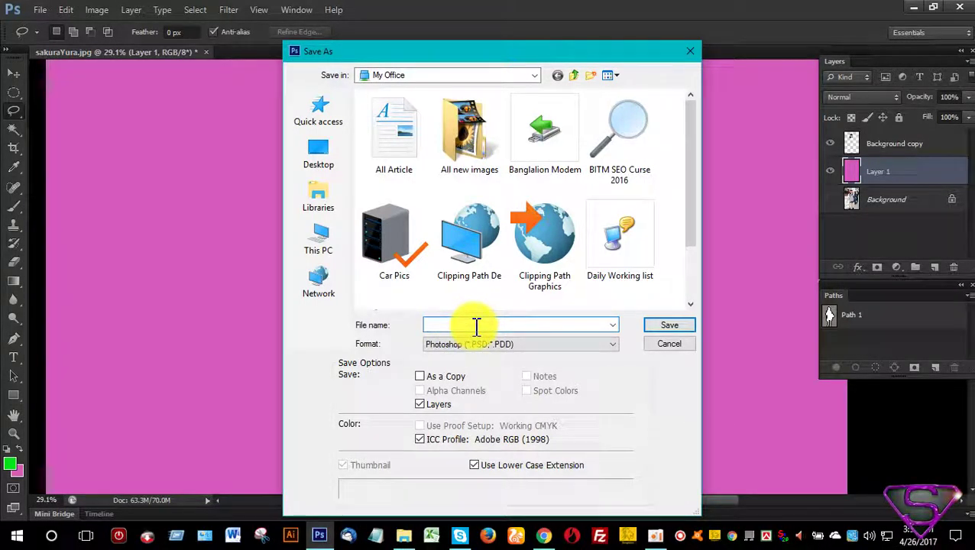
{"action": "type", "text": "Working"}
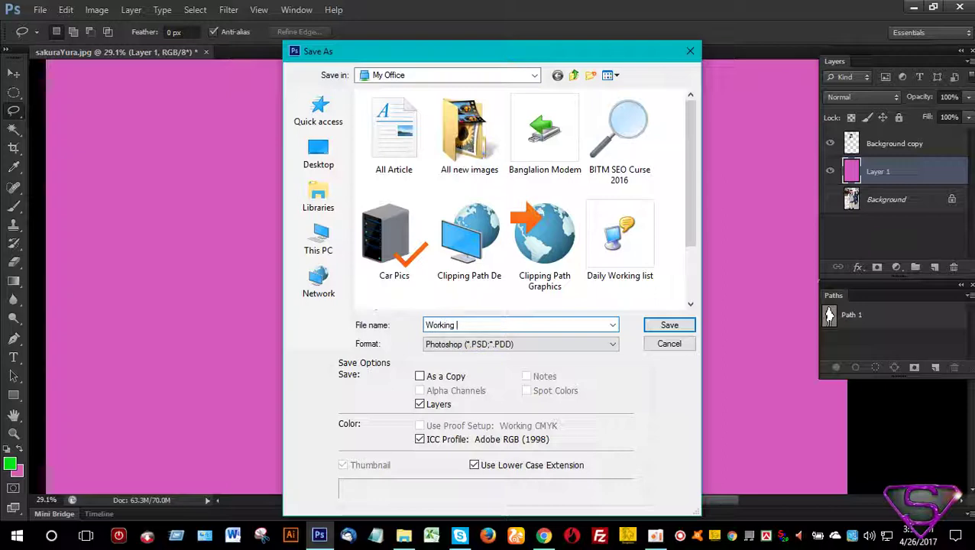
{"action": "type", "text": "image head"}
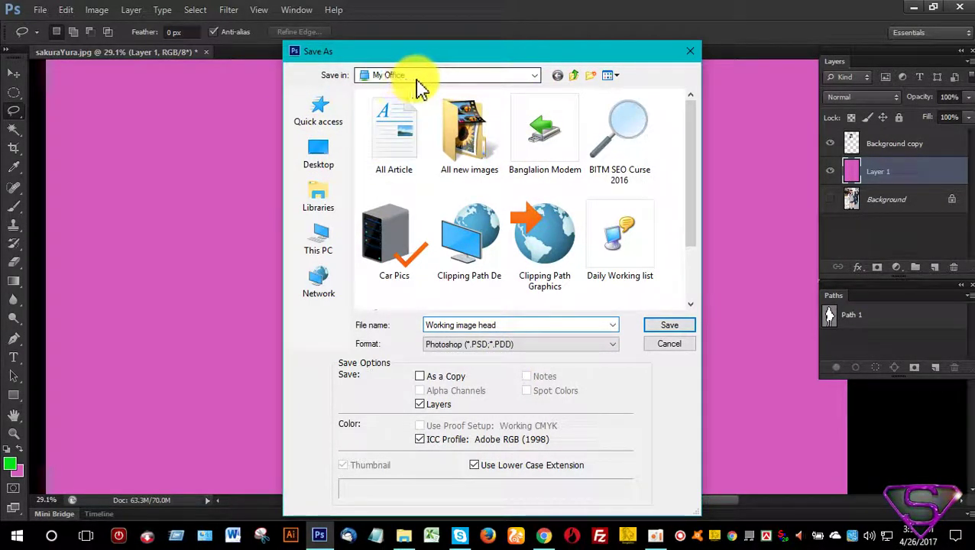
Step: Create a new folder named LICT on the SEO (E:) drive
{"action": "left_click", "coordinate": [535, 77]}
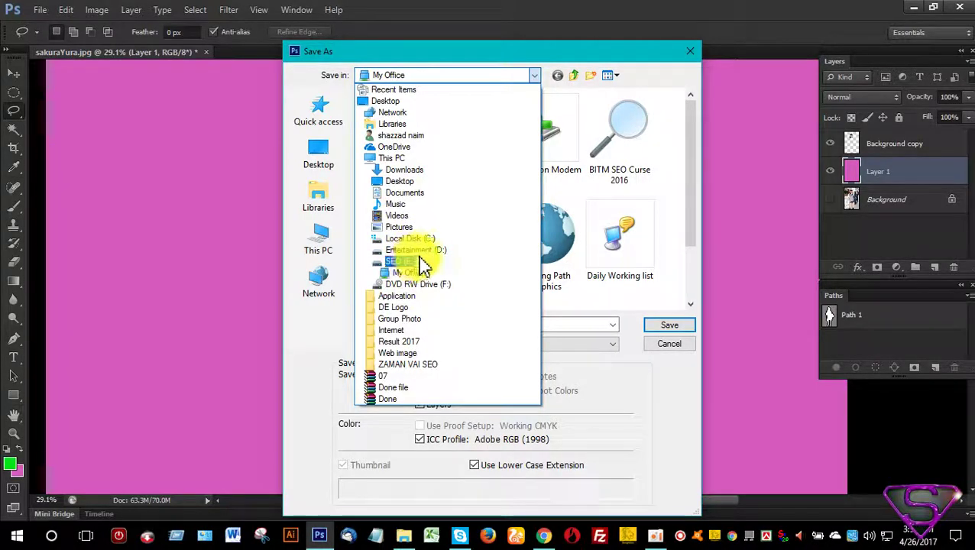
{"action": "left_click", "coordinate": [416, 262]}
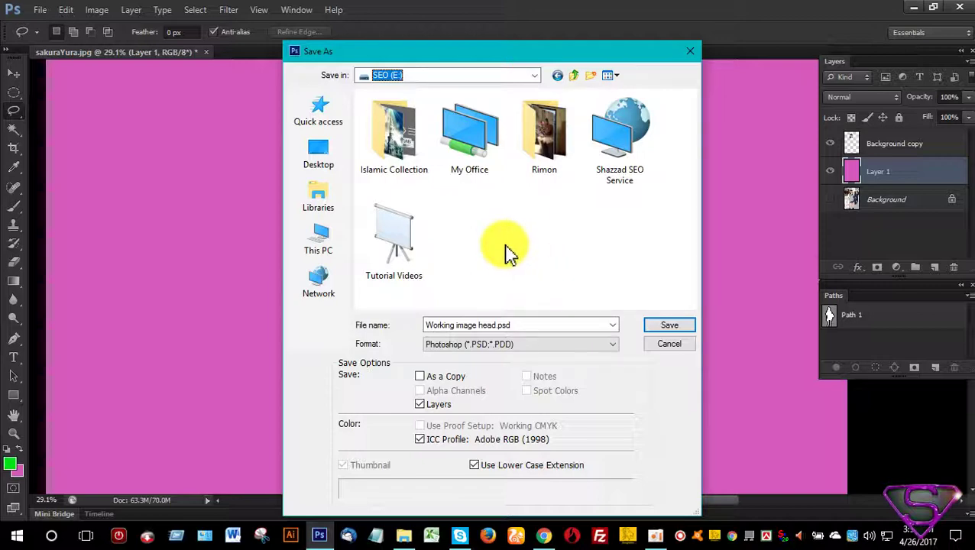
{"action": "left_click", "coordinate": [593, 77]}
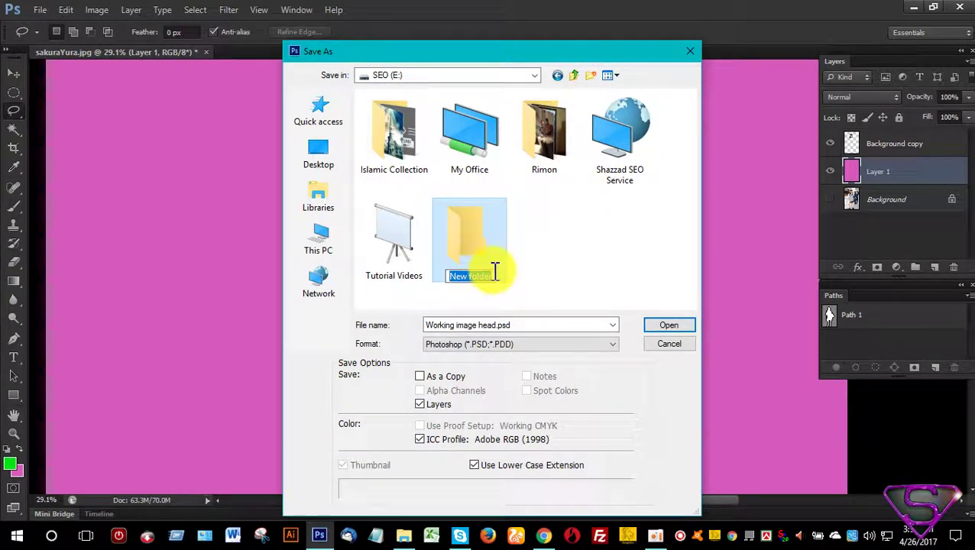
{"action": "type", "text": "LICT"}
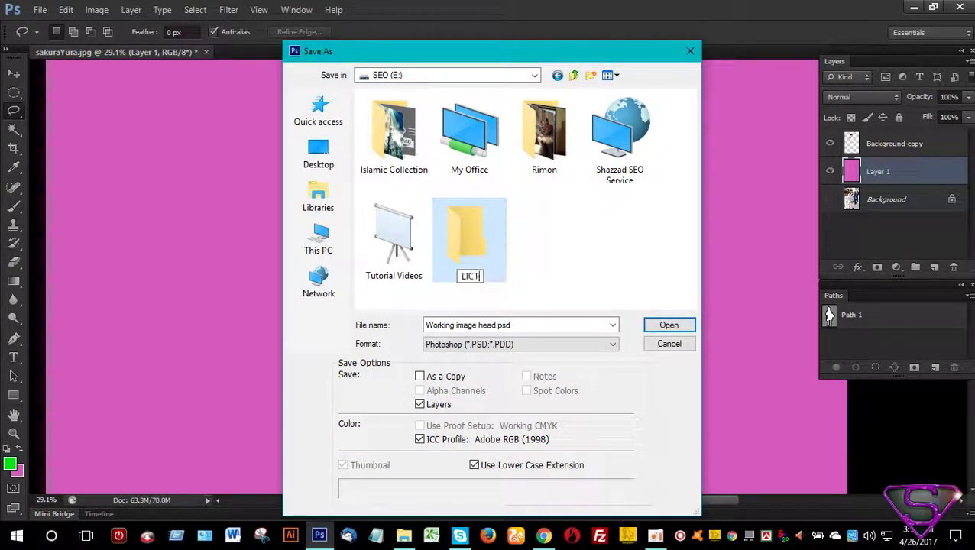
{"action": "left_click", "coordinate": [495, 278]}
{"action": "left_click", "coordinate": [562, 269]}
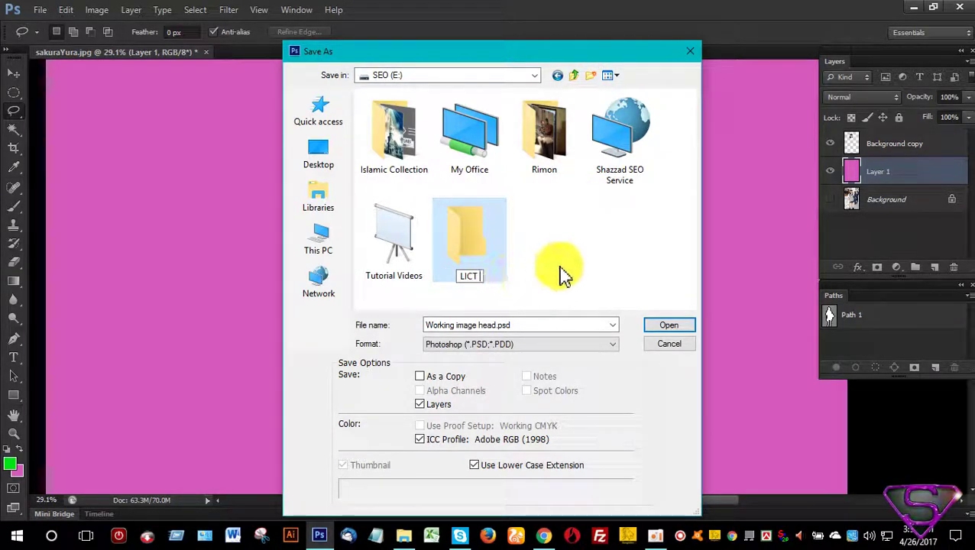
Step: Save Working image head.psd into LICT, accept compatibility, and minimise Photoshop
{"action": "left_click", "coordinate": [495, 253]}
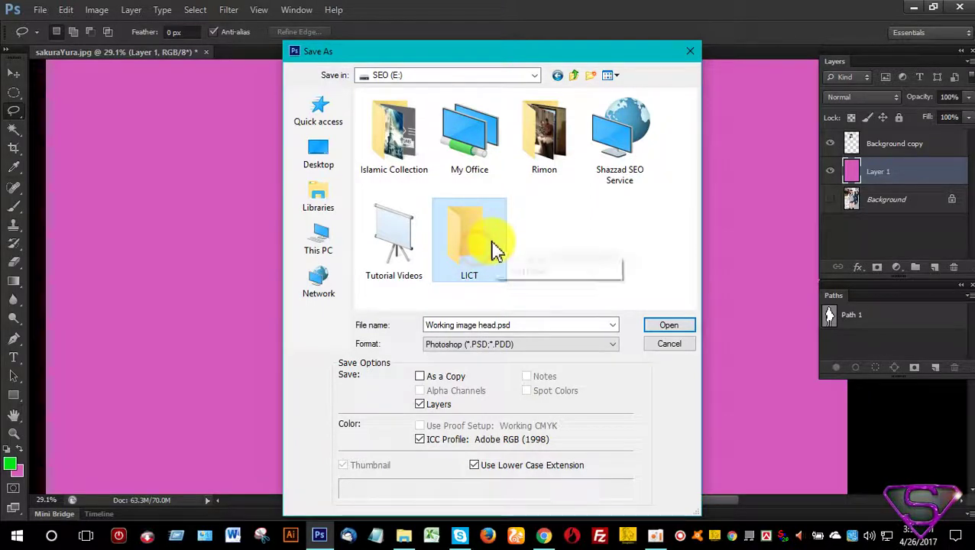
{"action": "left_click", "coordinate": [470, 237]}
{"action": "double_click", "coordinate": [470, 243]}
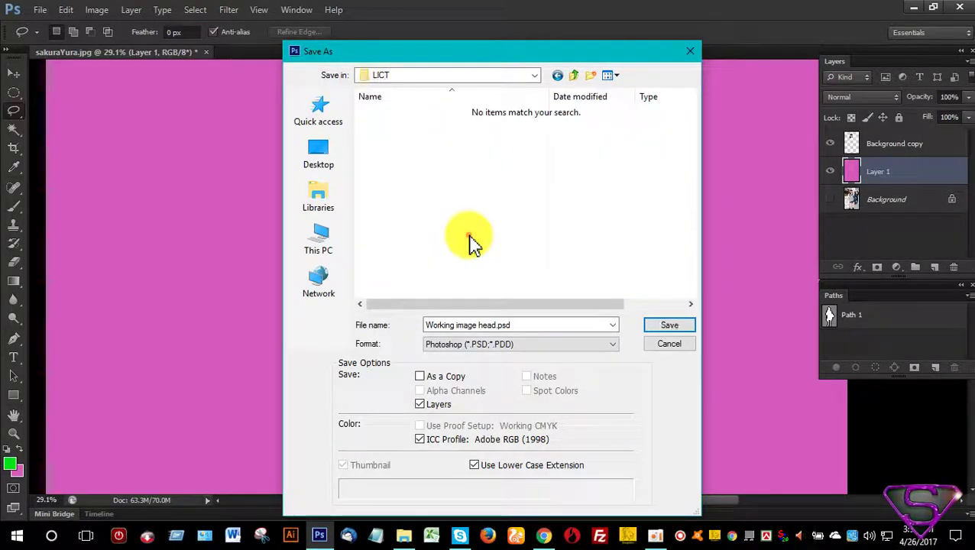
{"action": "left_click", "coordinate": [665, 324]}
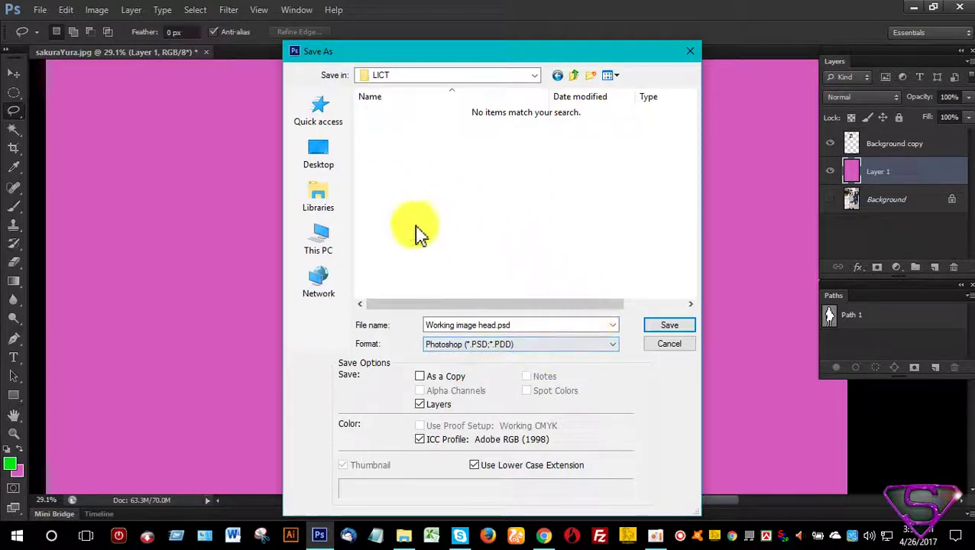
{"action": "left_click", "coordinate": [657, 325]}
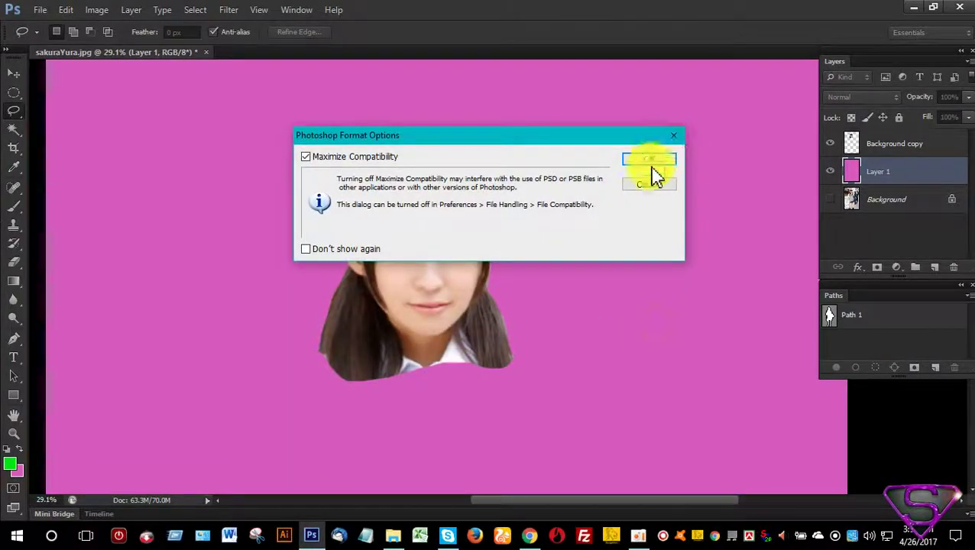
{"action": "left_click", "coordinate": [649, 161]}
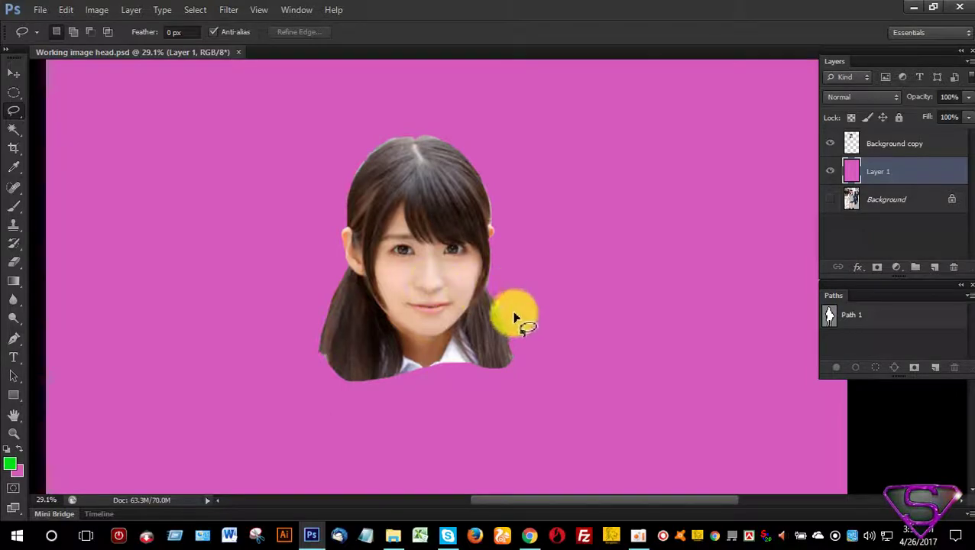
{"action": "left_click", "coordinate": [916, 9]}
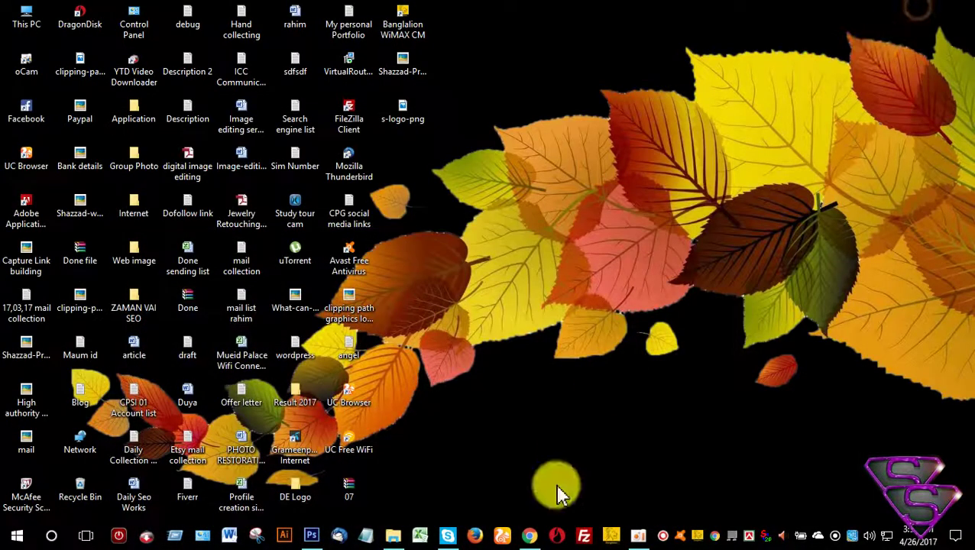
Step: Confirm Working image head.psd is in SEO (E:)\LICT, then return to Photoshop
{"action": "left_click", "coordinate": [394, 537]}
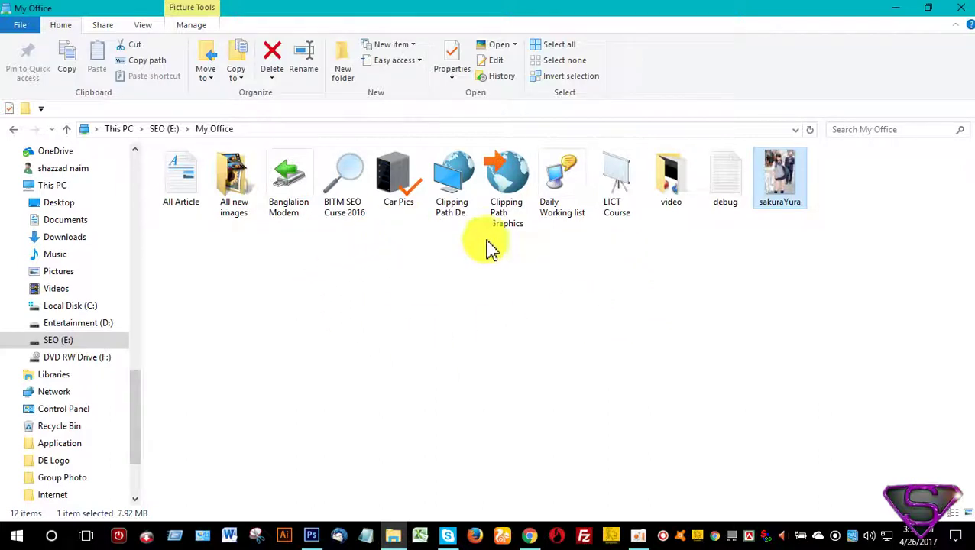
{"action": "left_click", "coordinate": [688, 280]}
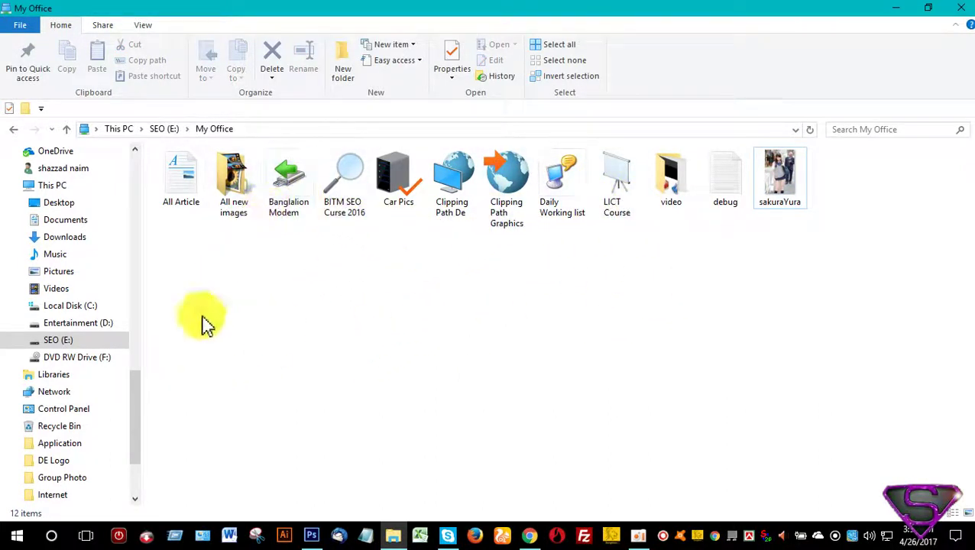
{"action": "left_click", "coordinate": [97, 341]}
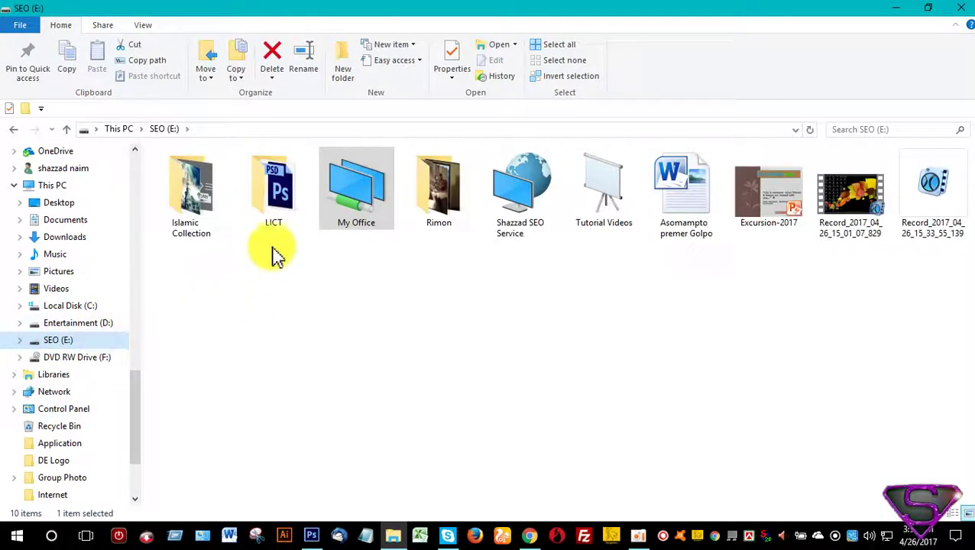
{"action": "double_click", "coordinate": [274, 211]}
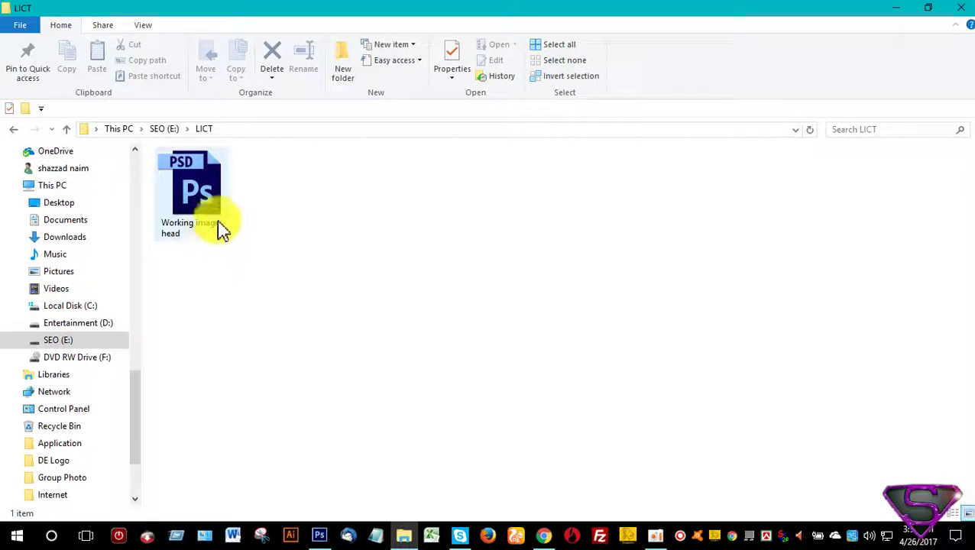
{"action": "left_click", "coordinate": [253, 232]}
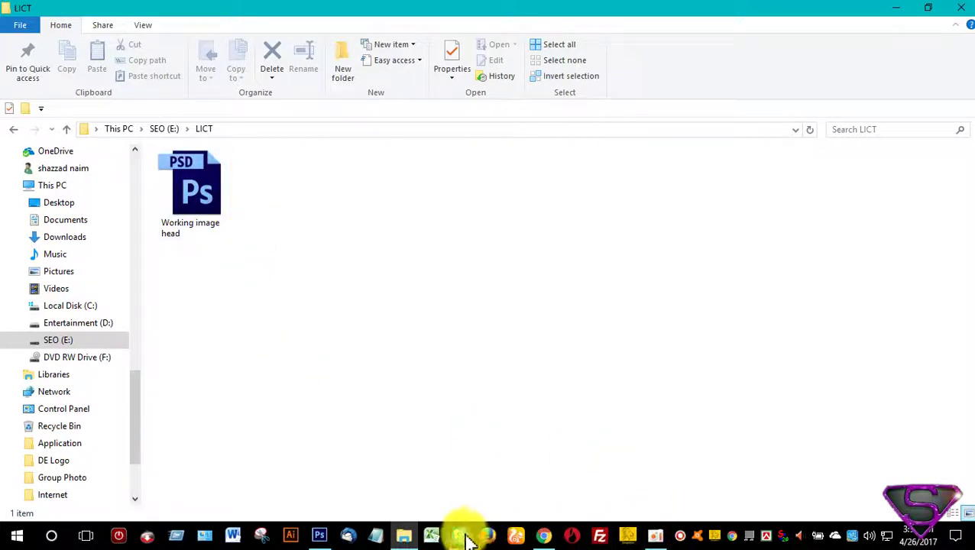
{"action": "left_click", "coordinate": [320, 535]}
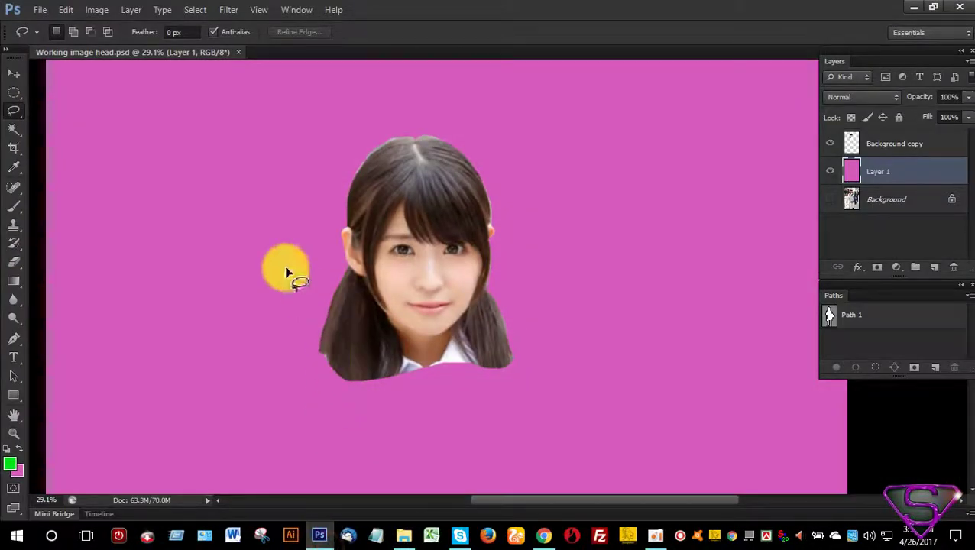
Step: Reopen Save As in LICT with the existing Working image head name selected
{"action": "left_click", "coordinate": [39, 9]}
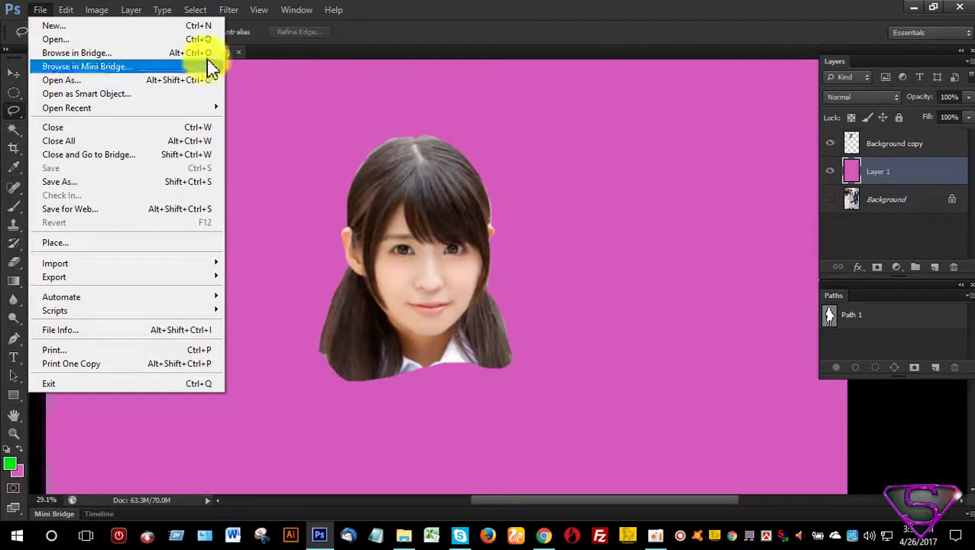
{"action": "left_click", "coordinate": [437, 207]}
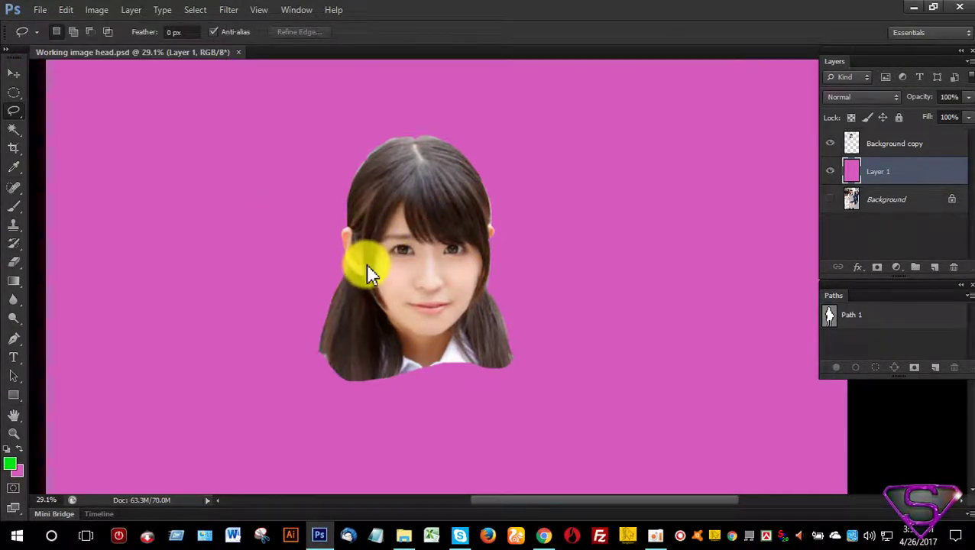
{"action": "key", "text": "ctrl+shift+s"}
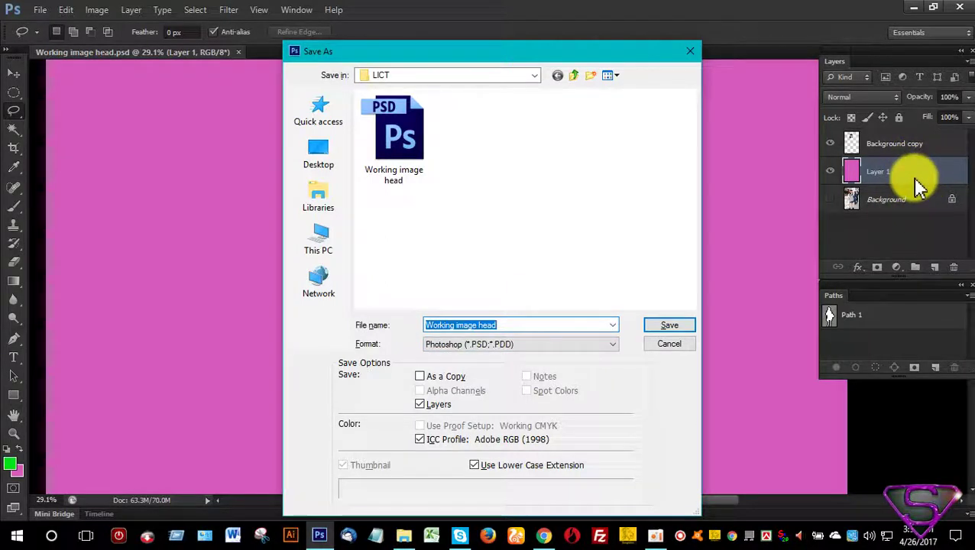
{"action": "left_click", "coordinate": [419, 153]}
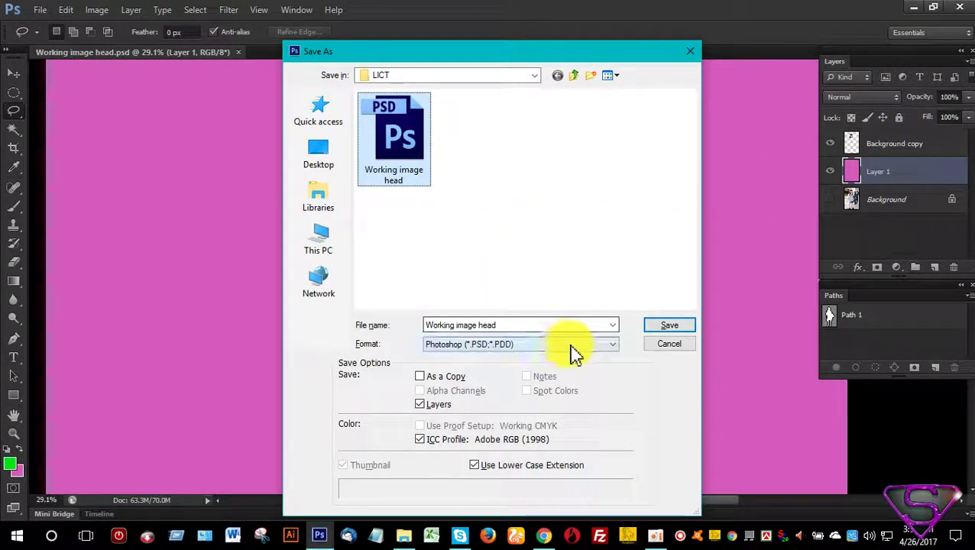
Step: Save a JPEG copy, Working image head.jpg, at quality 12 into LICT
{"action": "left_click", "coordinate": [612, 352]}
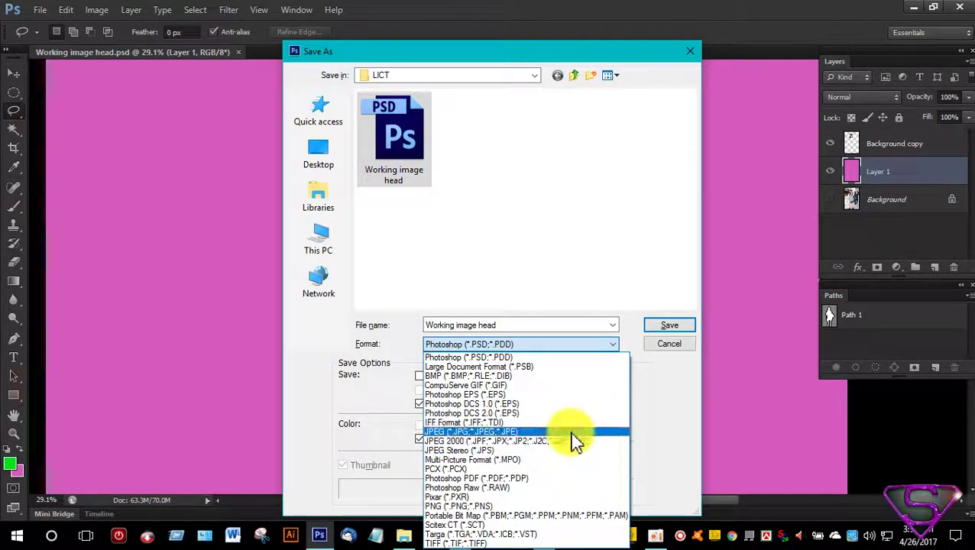
{"action": "left_click", "coordinate": [612, 346]}
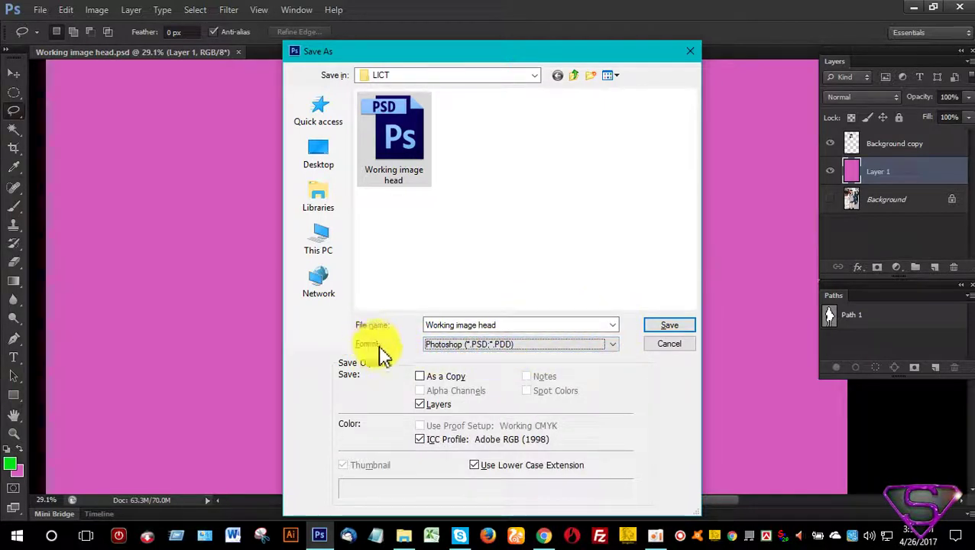
{"action": "left_click", "coordinate": [616, 348]}
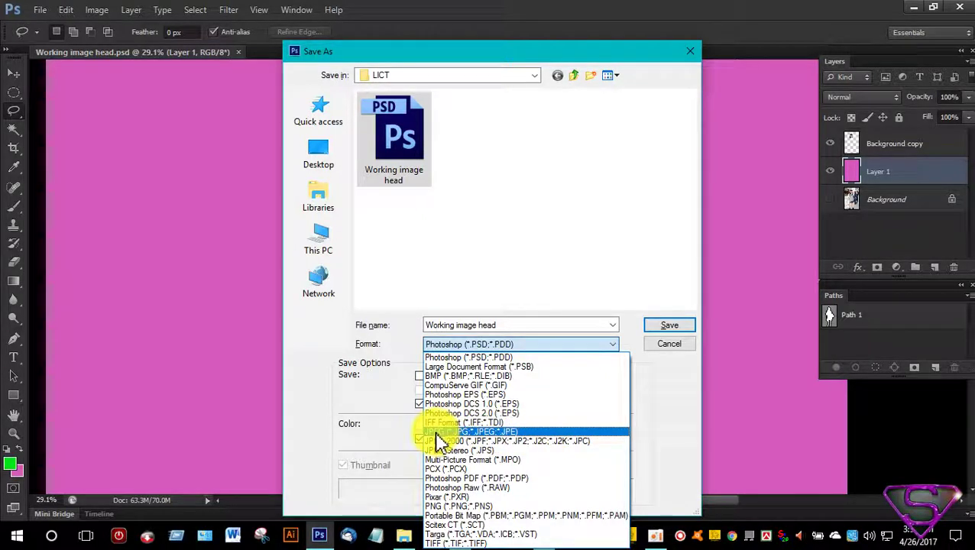
{"action": "left_click", "coordinate": [533, 432]}
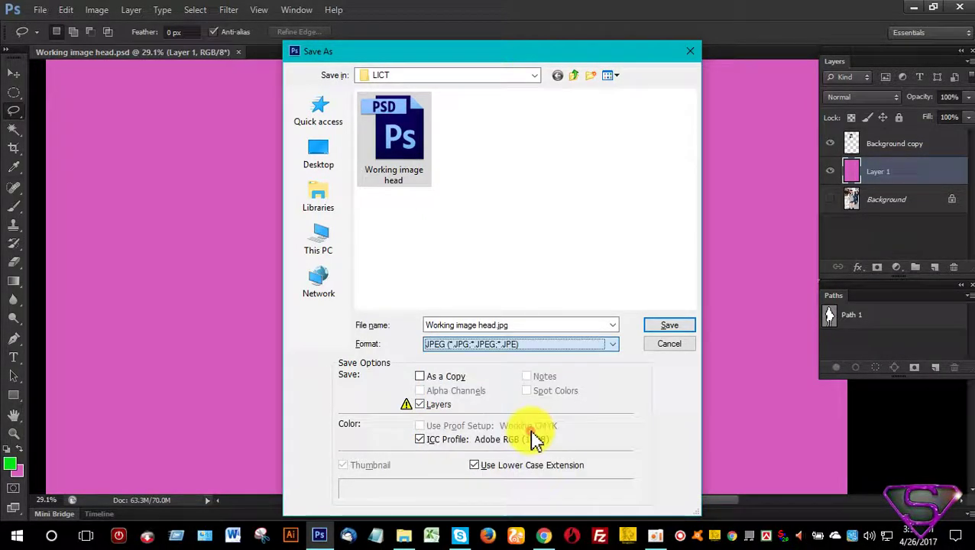
{"action": "left_click", "coordinate": [667, 330]}
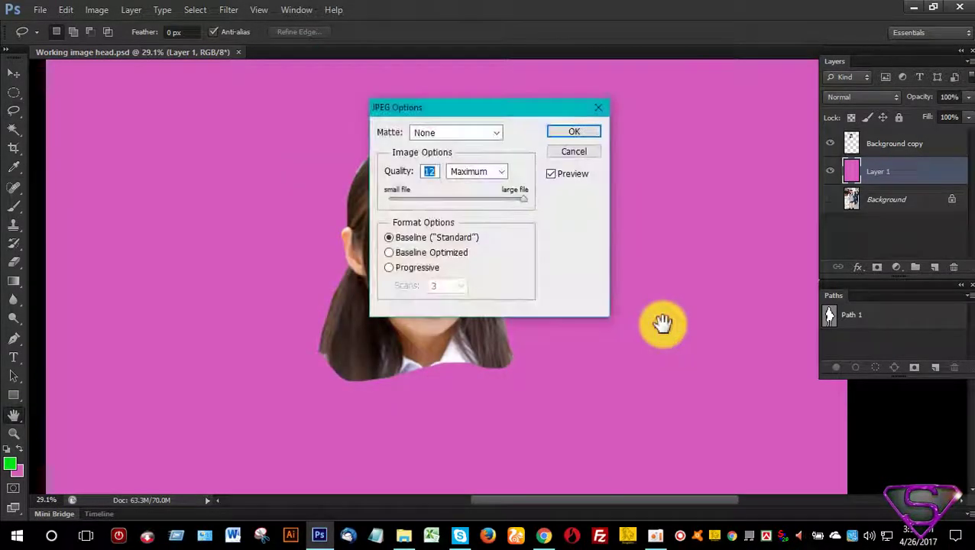
{"action": "left_click", "coordinate": [585, 135]}
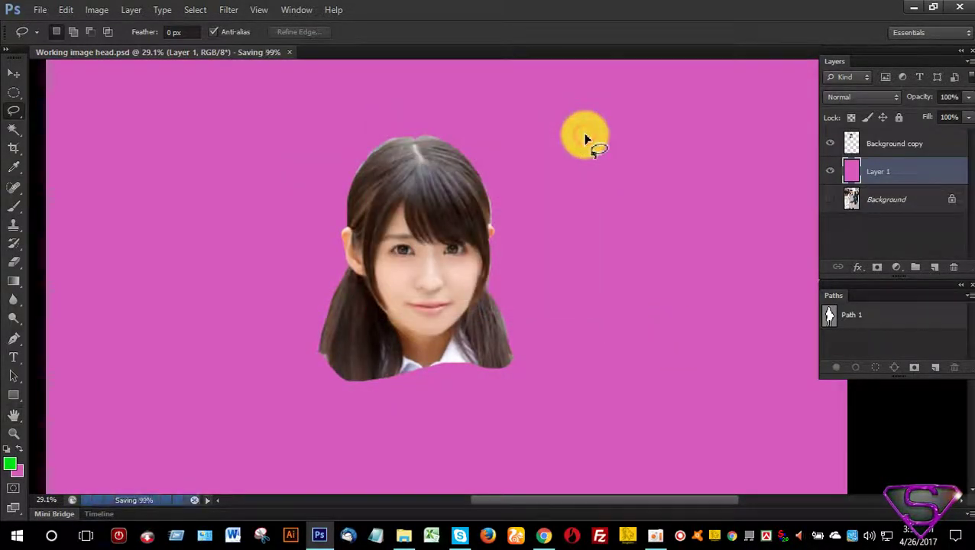
{"action": "left_click", "coordinate": [404, 537]}
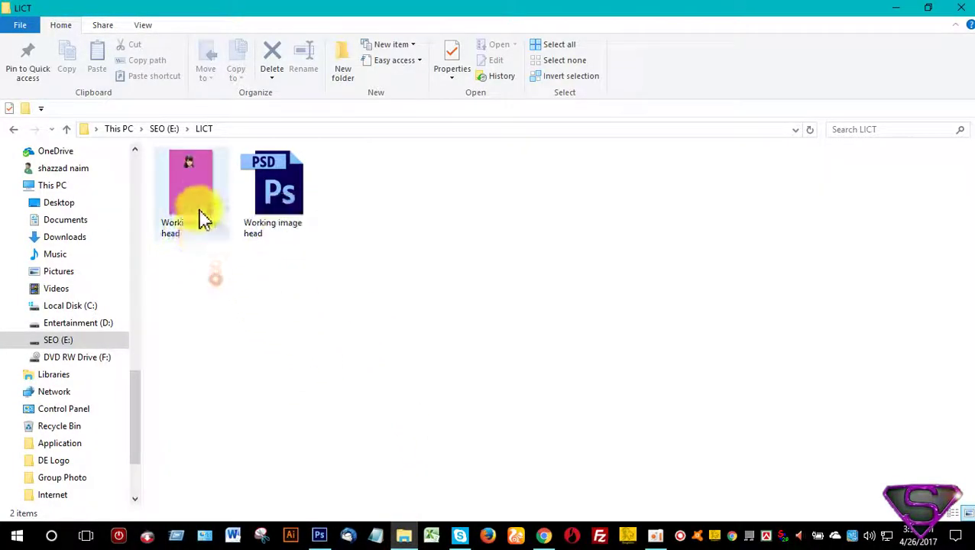
{"action": "double_click", "coordinate": [191, 185]}
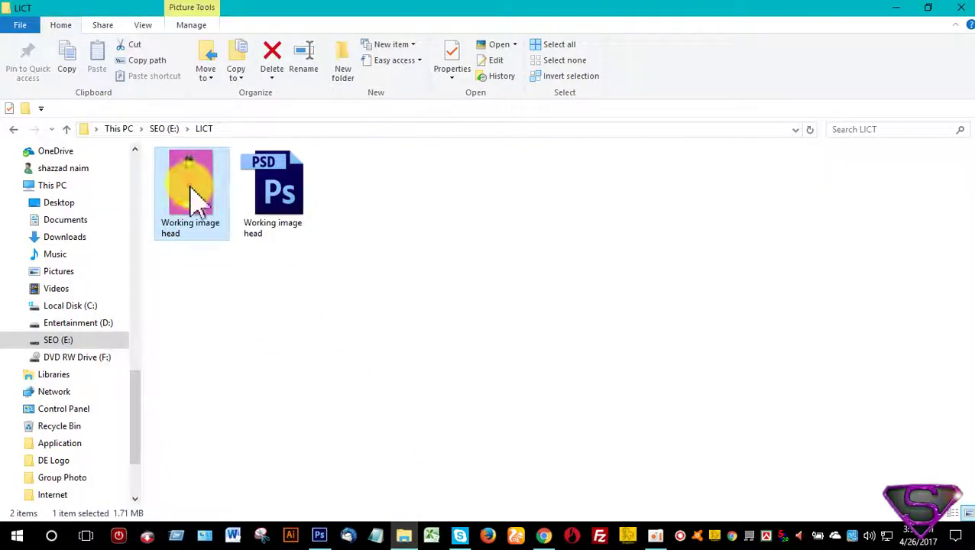
{"action": "scroll", "coordinate": [544, 144], "scroll_direction": "up", "scroll_amount": 1}
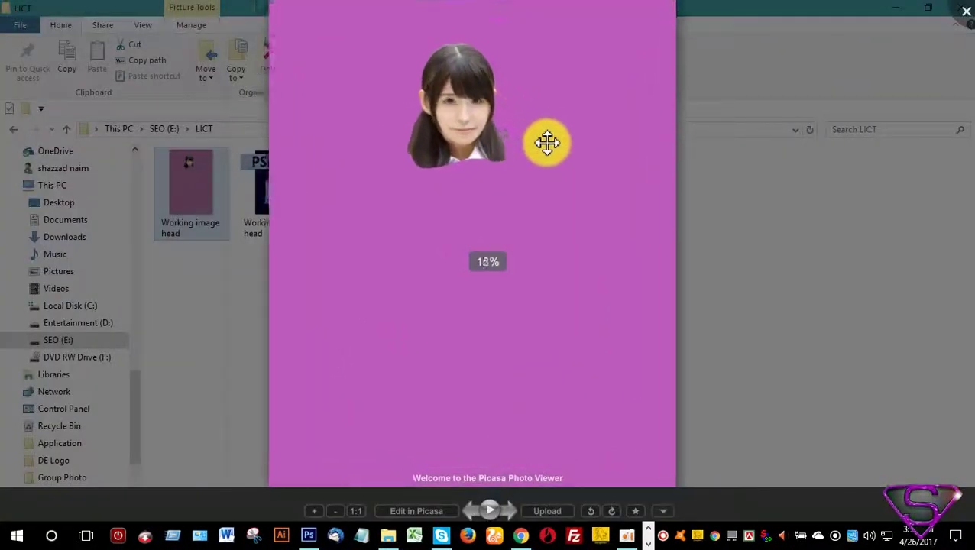
{"action": "scroll", "coordinate": [526, 216], "scroll_direction": "up", "scroll_amount": 2}
{"action": "scroll", "coordinate": [526, 215], "scroll_direction": "up", "scroll_amount": 2}
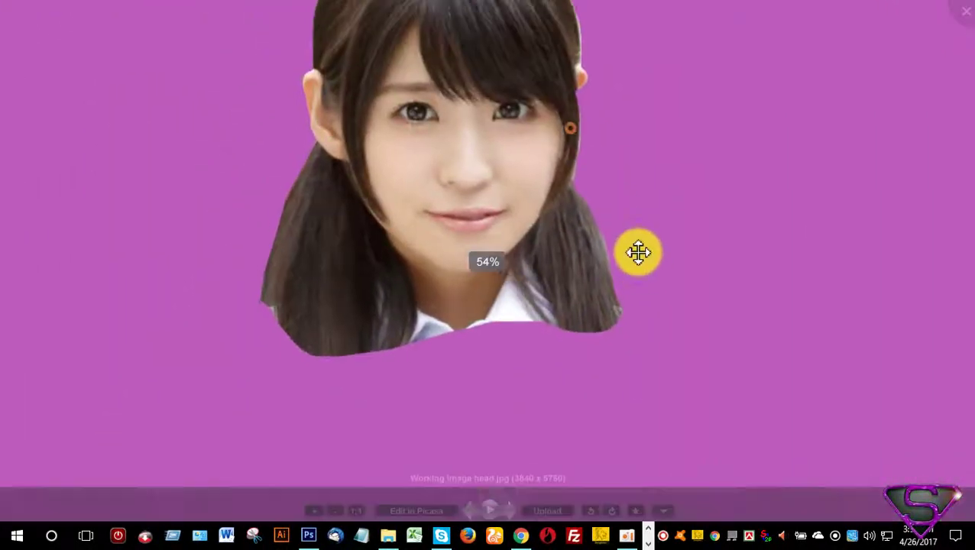
{"action": "scroll", "coordinate": [669, 260], "scroll_direction": "down", "scroll_amount": 1}
{"action": "scroll", "coordinate": [651, 275], "scroll_direction": "down", "scroll_amount": 1}
{"action": "scroll", "coordinate": [652, 276], "scroll_direction": "down", "scroll_amount": 1}
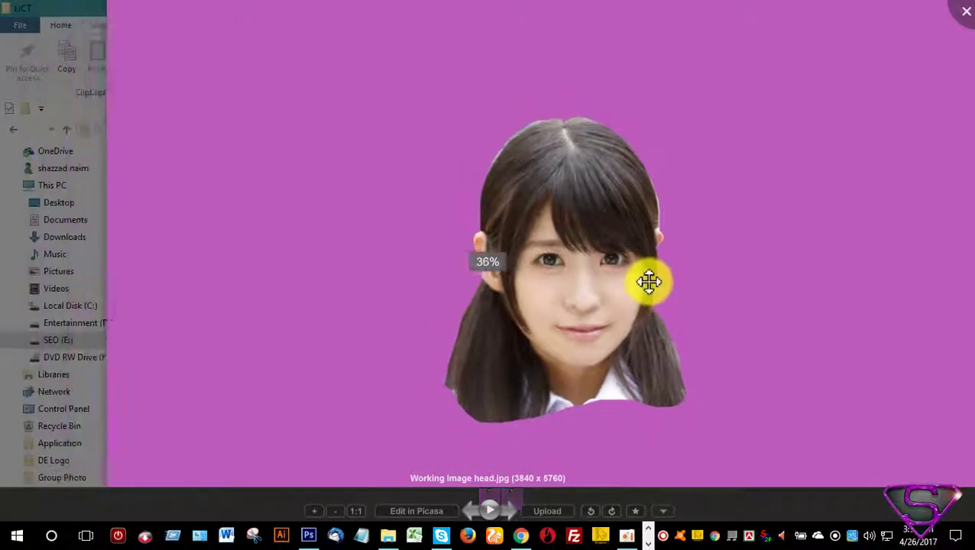
{"action": "scroll", "coordinate": [651, 276], "scroll_direction": "down", "scroll_amount": 1}
{"action": "scroll", "coordinate": [648, 275], "scroll_direction": "down", "scroll_amount": 2}
{"action": "scroll", "coordinate": [648, 275], "scroll_direction": "down", "scroll_amount": 1}
{"action": "scroll", "coordinate": [645, 279], "scroll_direction": "up", "scroll_amount": 2}
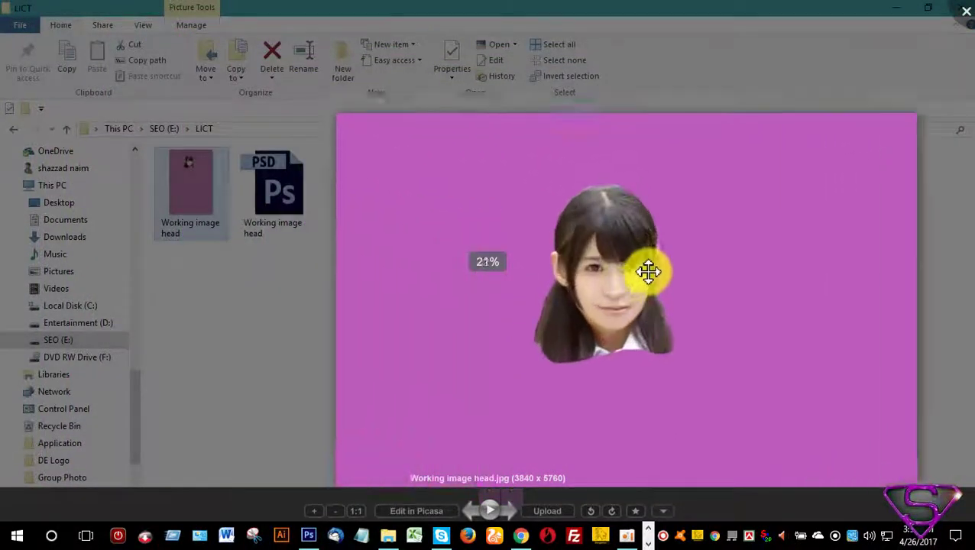
{"action": "left_click", "coordinate": [964, 12]}
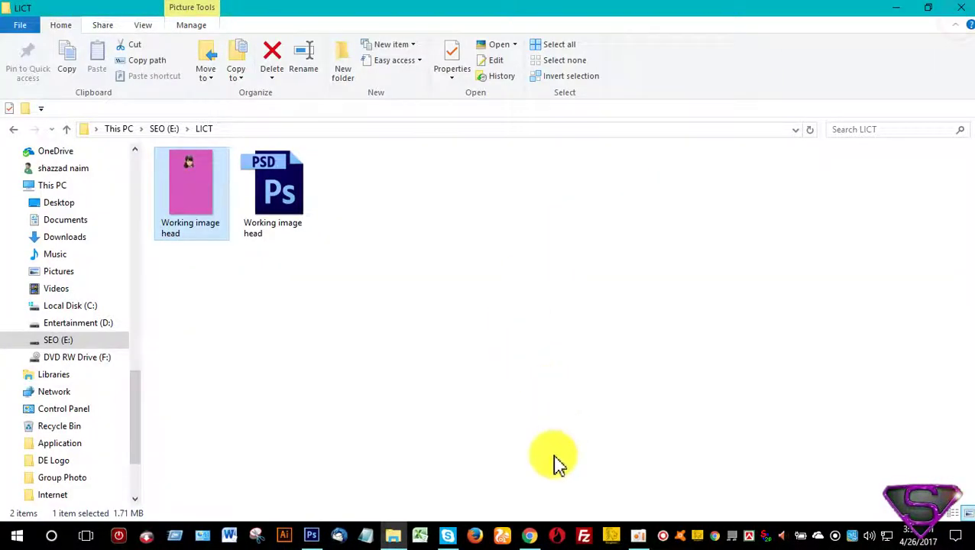
{"action": "left_click", "coordinate": [313, 535]}
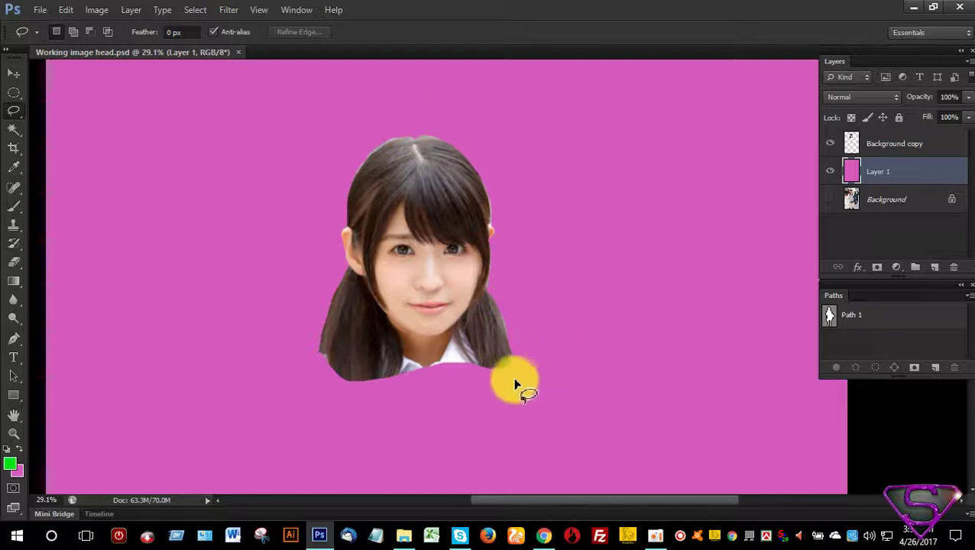
{"action": "scroll", "coordinate": [516, 365], "scroll_direction": "down", "scroll_amount": 2}
{"action": "scroll", "coordinate": [516, 364], "scroll_direction": "up", "scroll_amount": 2}
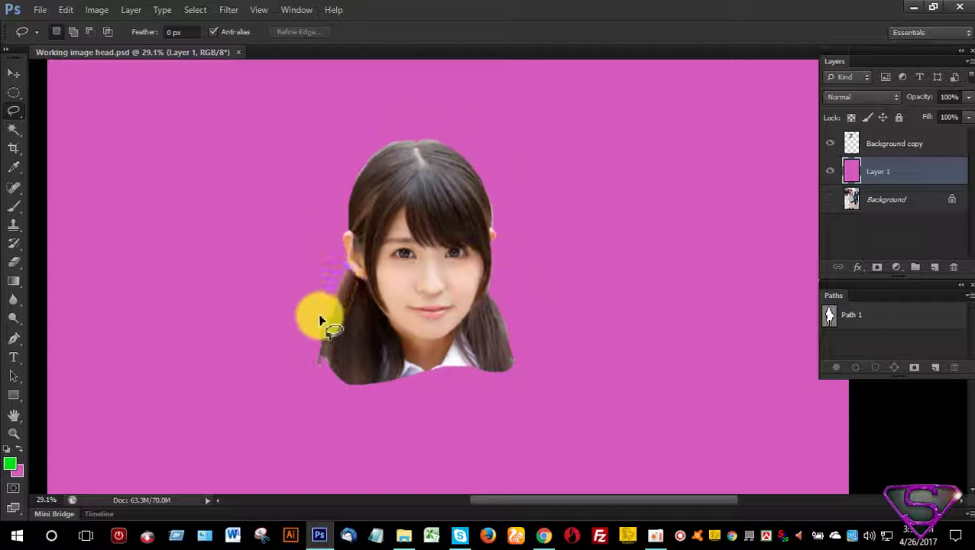
{"action": "left_click_drag", "start_coordinate": [380, 396], "coordinate": [535, 327]}
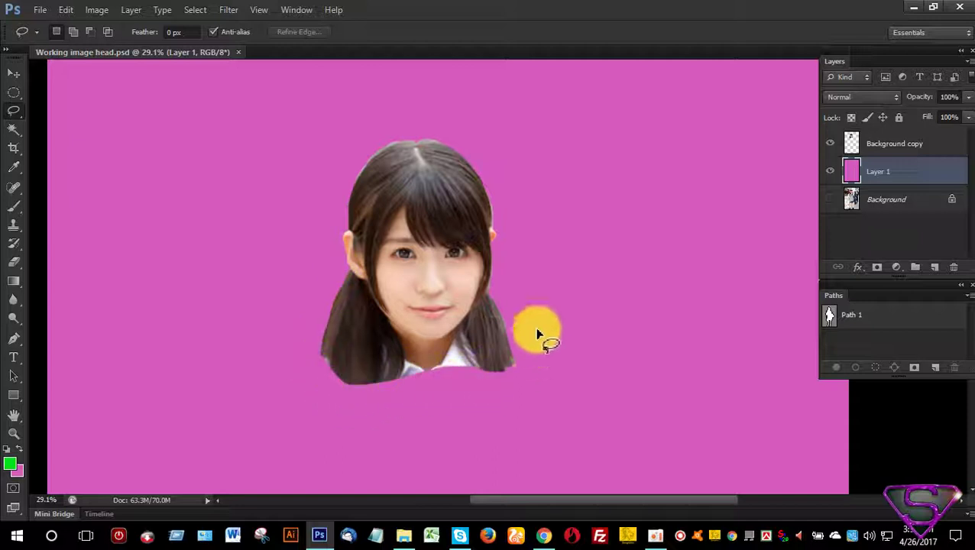
{"action": "mouse_move", "coordinate": [505, 277]}
{"action": "left_mouse_down"}
{"action": "mouse_move", "coordinate": [510, 220]}
{"action": "mouse_move", "coordinate": [464, 149]}
{"action": "mouse_move", "coordinate": [388, 144]}
{"action": "mouse_move", "coordinate": [341, 207]}
{"action": "mouse_move", "coordinate": [337, 236]}
{"action": "left_mouse_up"}
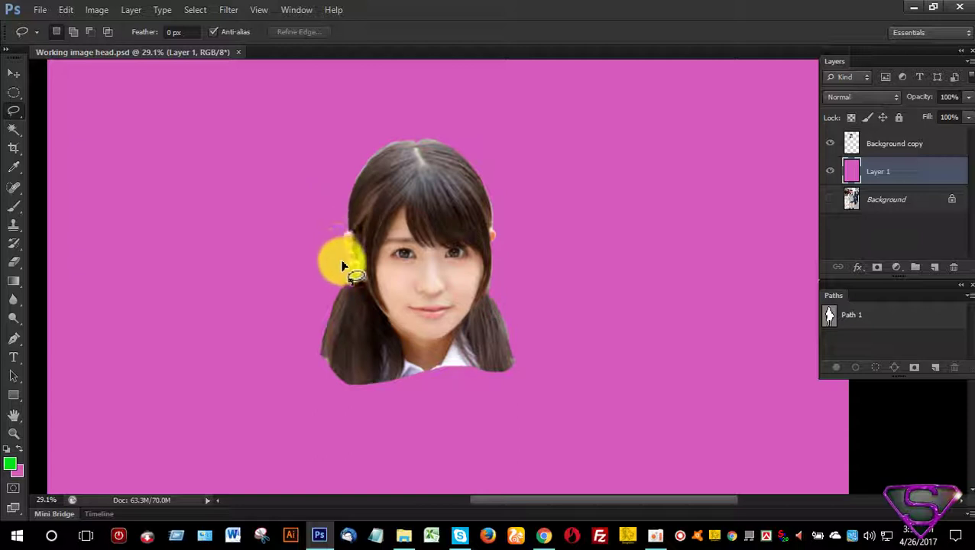
{"action": "mouse_move", "coordinate": [337, 282]}
{"action": "left_mouse_down"}
{"action": "mouse_move", "coordinate": [316, 349]}
{"action": "mouse_move", "coordinate": [344, 396]}
{"action": "mouse_move", "coordinate": [522, 370]}
{"action": "left_mouse_up"}
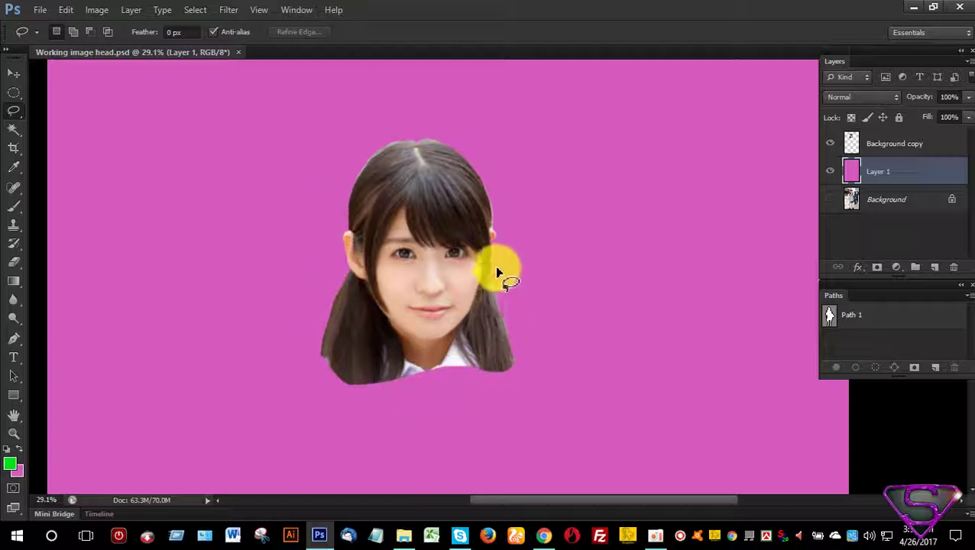
{"action": "mouse_move", "coordinate": [491, 198]}
{"action": "left_mouse_down"}
{"action": "mouse_move", "coordinate": [457, 148]}
{"action": "mouse_move", "coordinate": [418, 143]}
{"action": "mouse_move", "coordinate": [380, 159]}
{"action": "mouse_move", "coordinate": [342, 221]}
{"action": "mouse_move", "coordinate": [348, 279]}
{"action": "mouse_move", "coordinate": [308, 348]}
{"action": "mouse_move", "coordinate": [309, 338]}
{"action": "mouse_move", "coordinate": [448, 333]}
{"action": "mouse_move", "coordinate": [461, 321]}
{"action": "mouse_move", "coordinate": [489, 388]}
{"action": "mouse_move", "coordinate": [550, 382]}
{"action": "mouse_move", "coordinate": [532, 362]}
{"action": "left_mouse_up"}
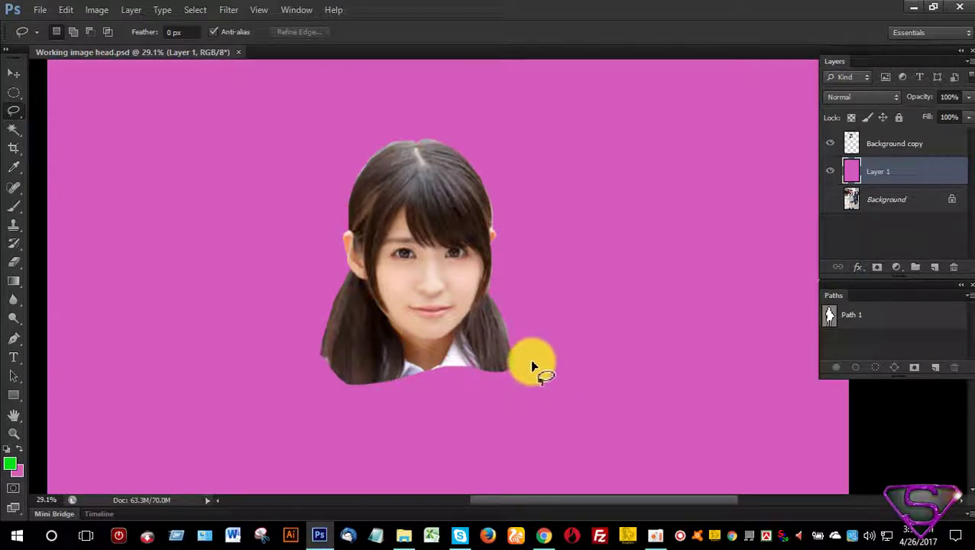